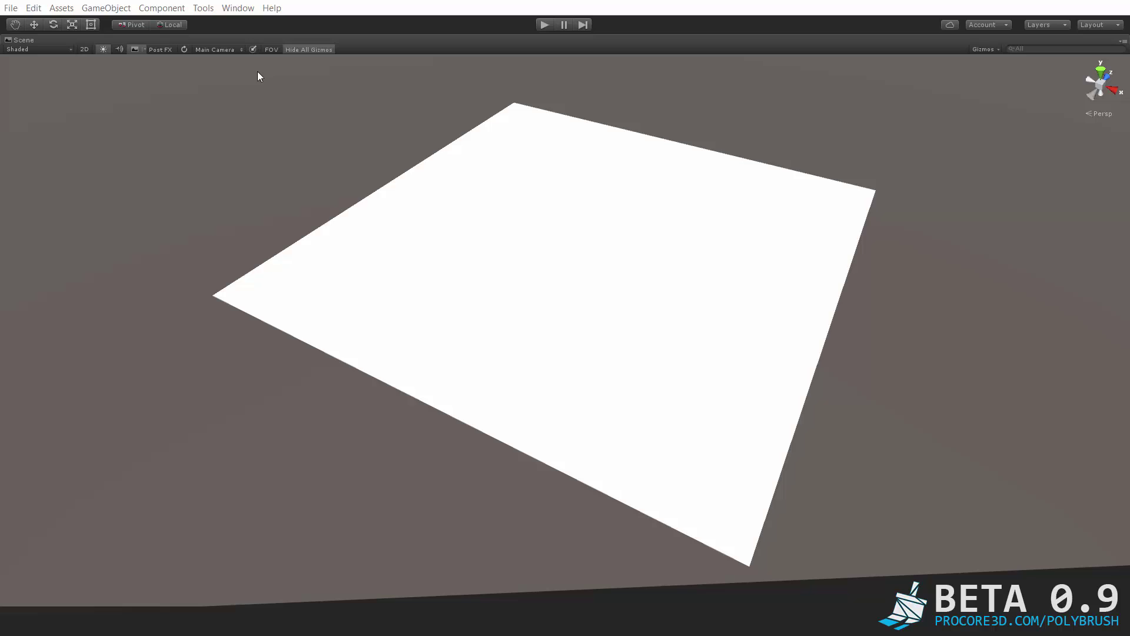
- Open the Polybrush window and place it beside the white plane
click(203, 7)
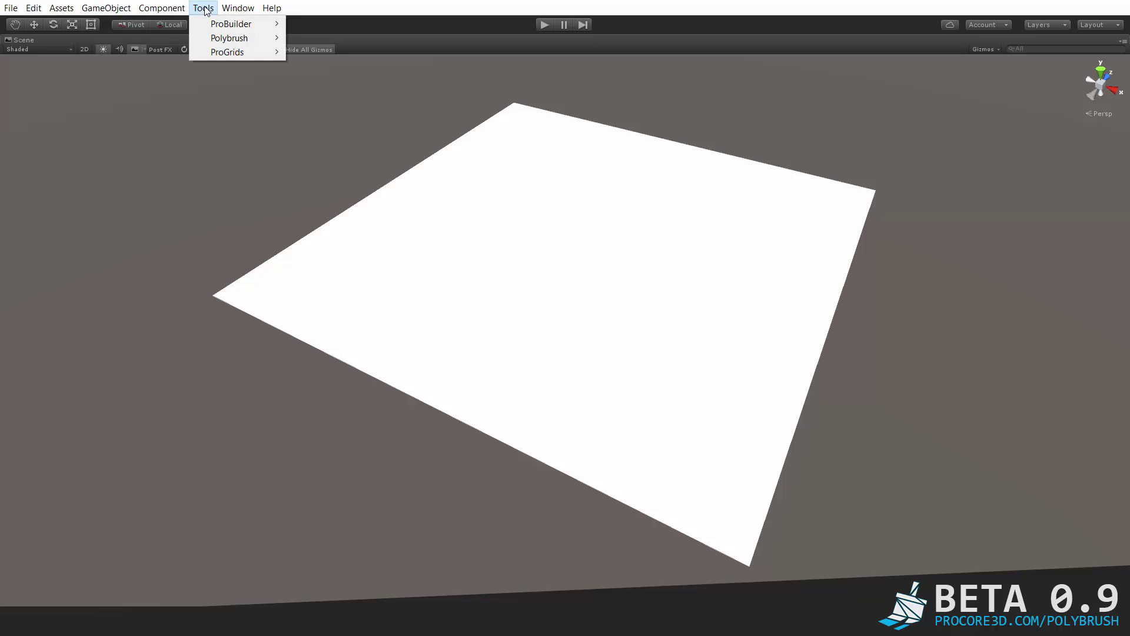
mouse_move(220, 40)
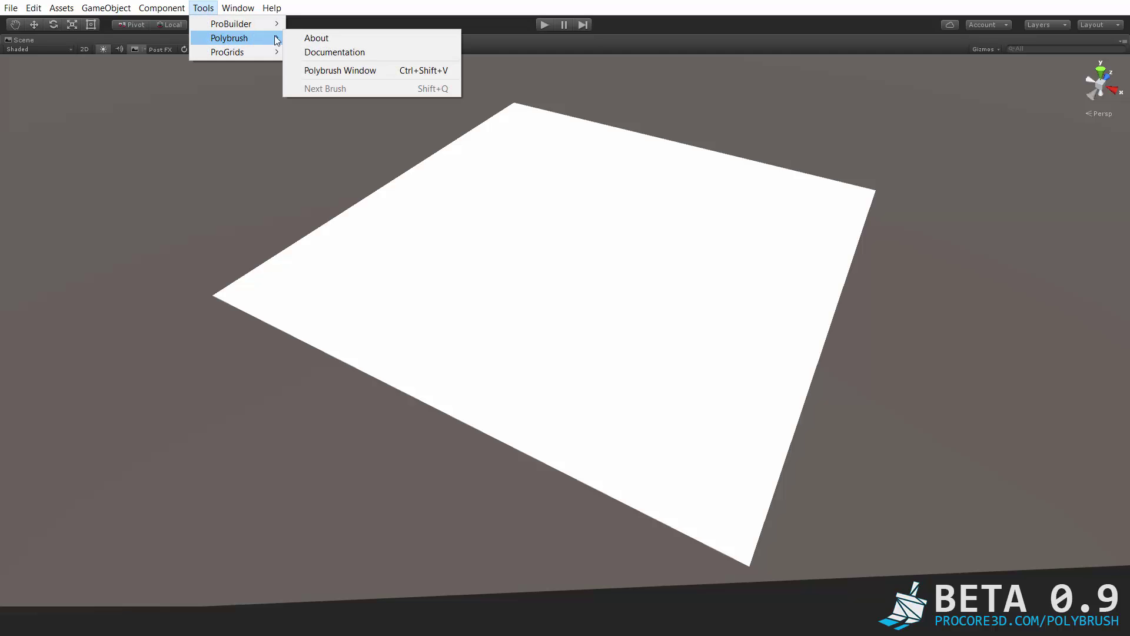
click(355, 70)
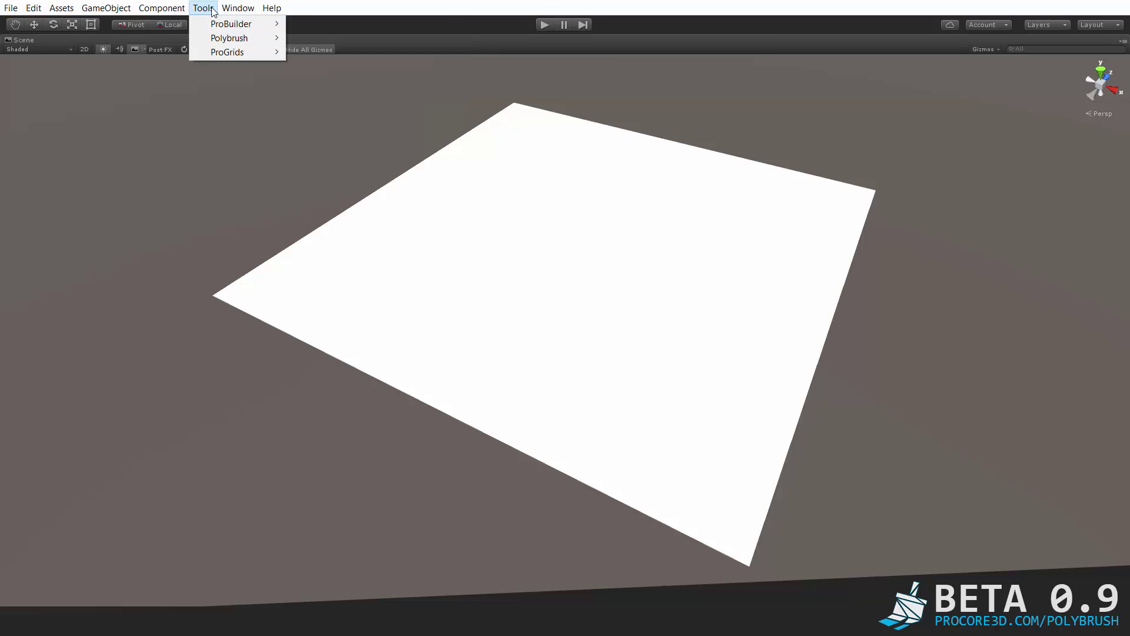
click(213, 10)
click(213, 9)
mouse_move(223, 41)
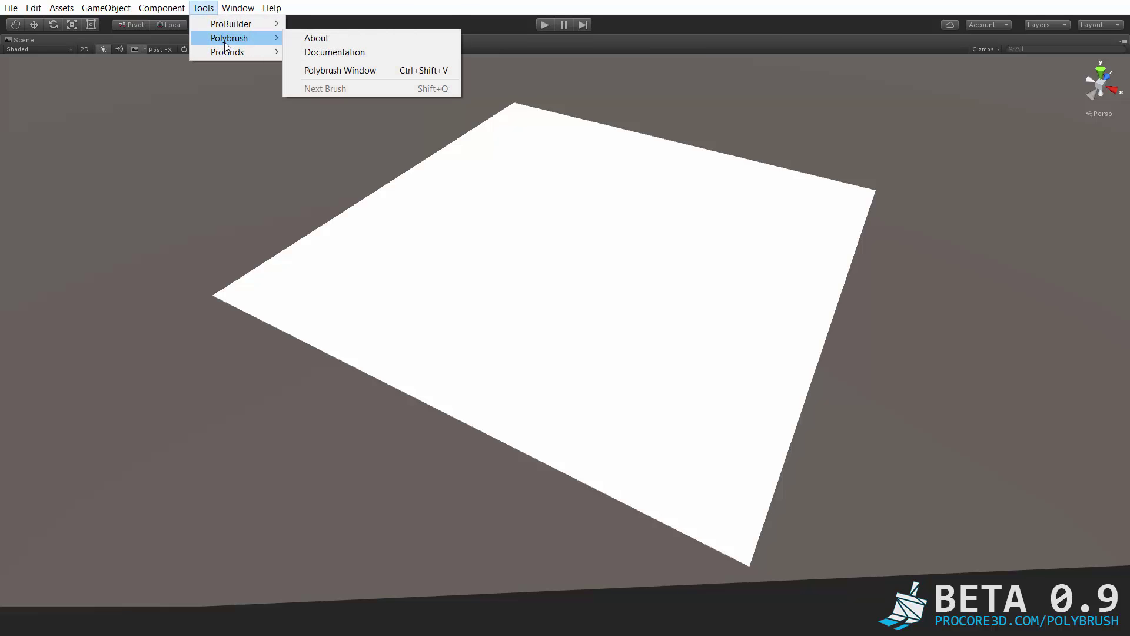
click(329, 69)
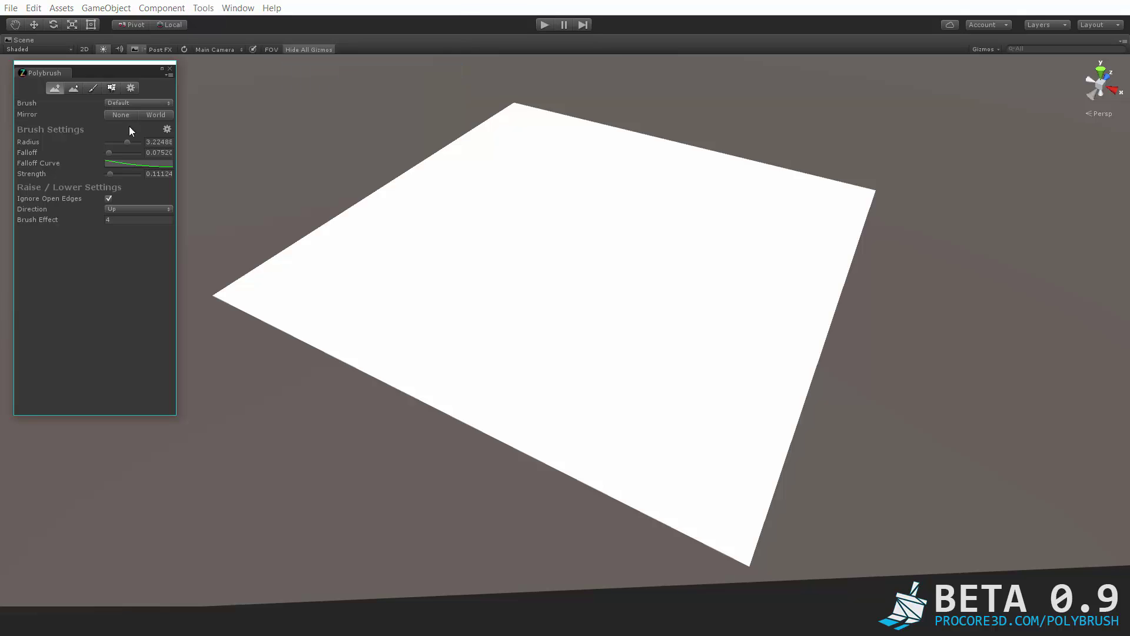
drag(140, 72, 154, 111)
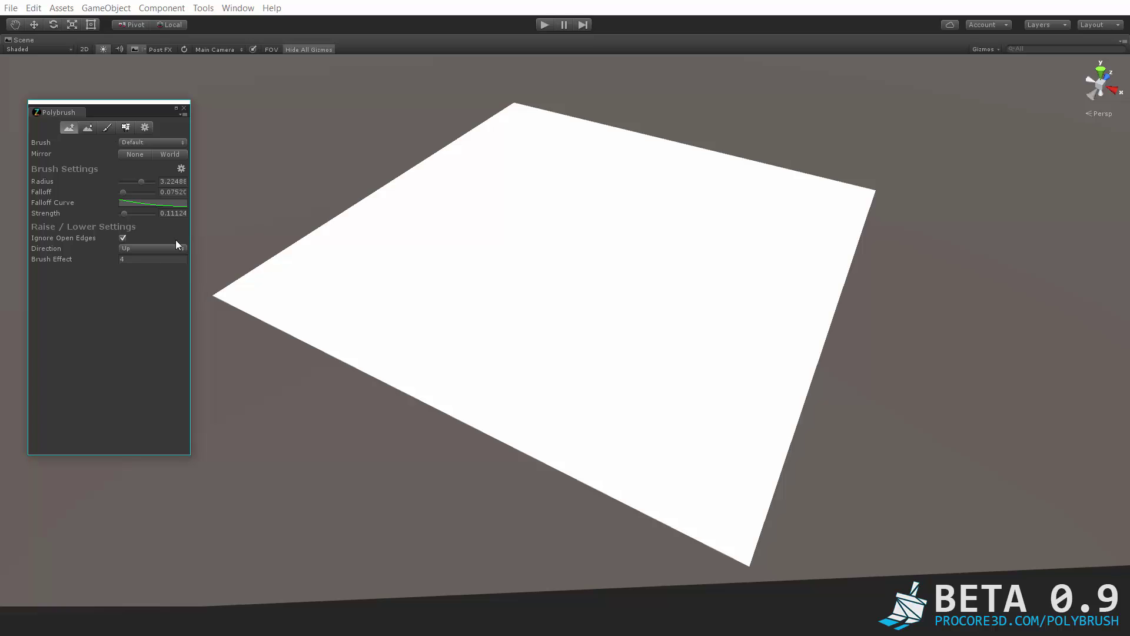
- Select the white plane as the mesh for brushing and reposition the Polybrush window clear of it
middle_drag(350, 258, 370, 249)
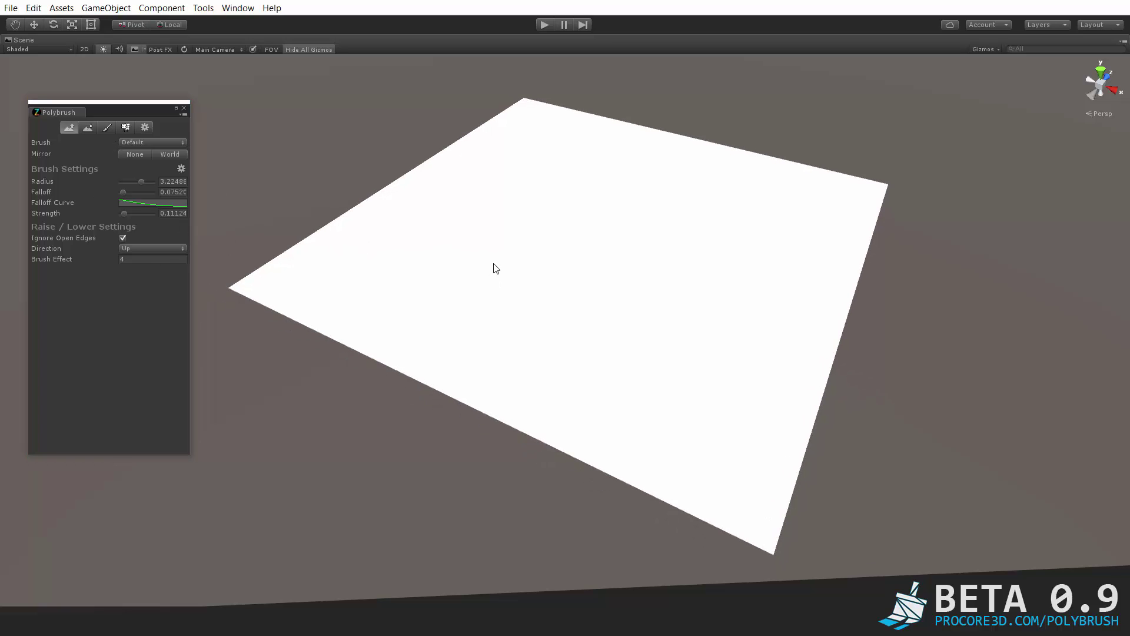
click(494, 265)
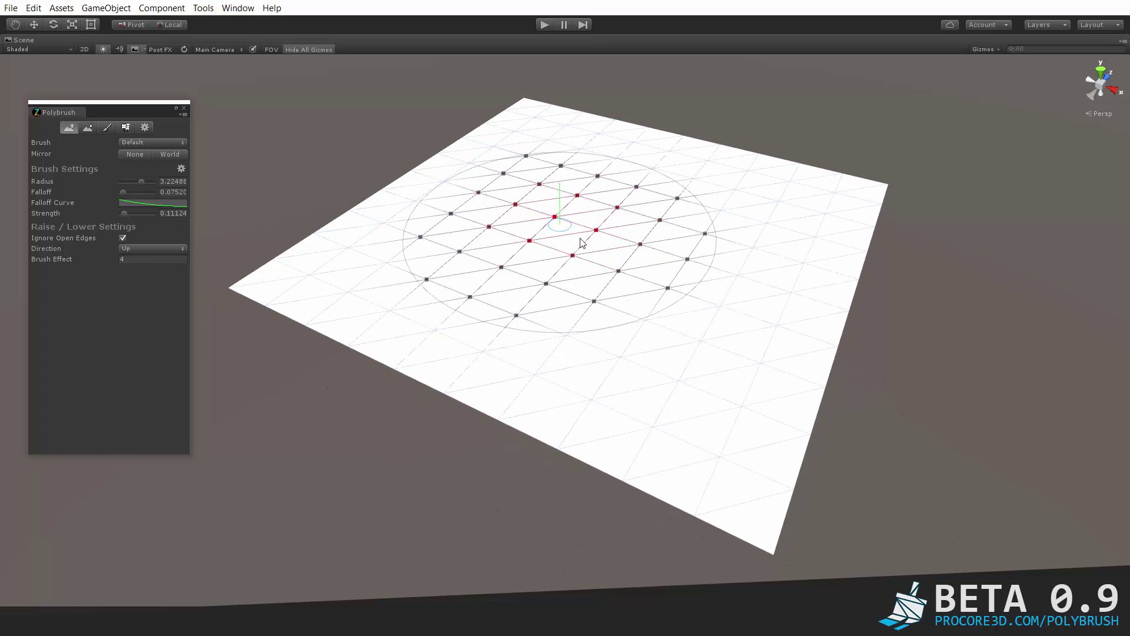
click(112, 8)
click(319, 24)
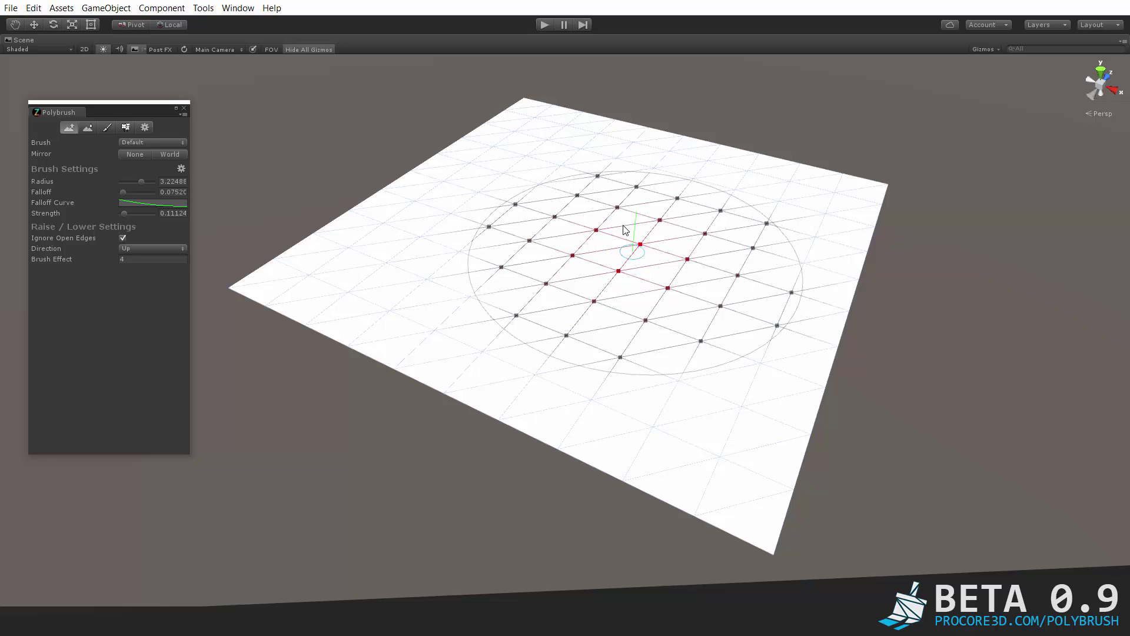
mouse_move(101, 116)
mouse_down()
mouse_move(130, 136)
mouse_move(119, 125)
mouse_up()
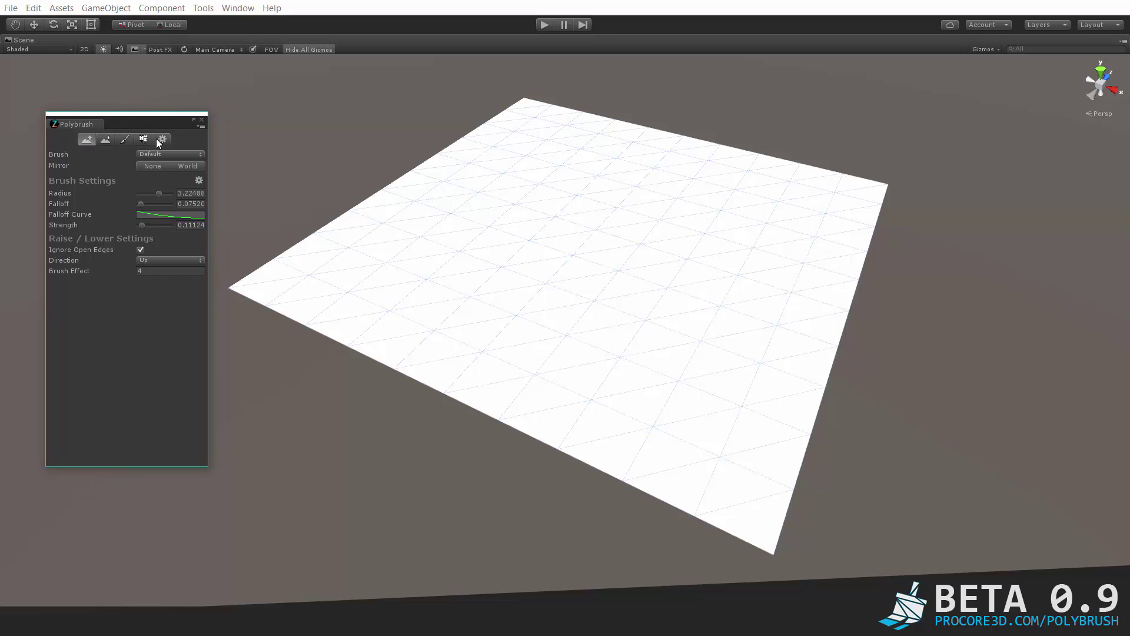
- Examine Polybrush's smooth, colour paint, texture paint and general settings modes, ending in the Raise / Lower mode
click(104, 140)
click(85, 140)
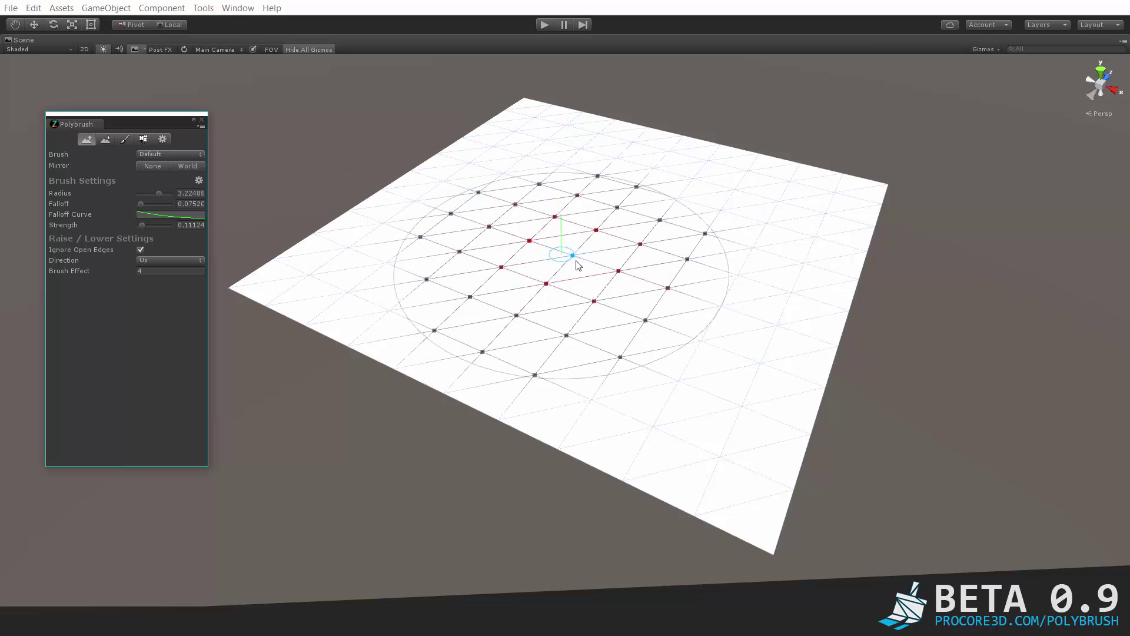
click(106, 140)
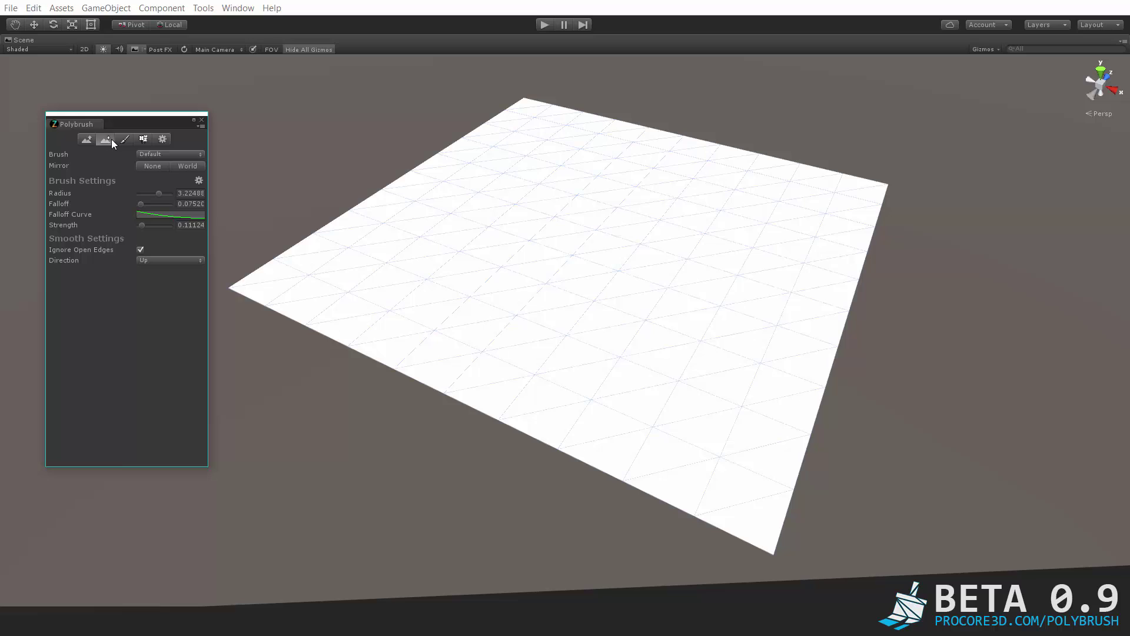
click(124, 140)
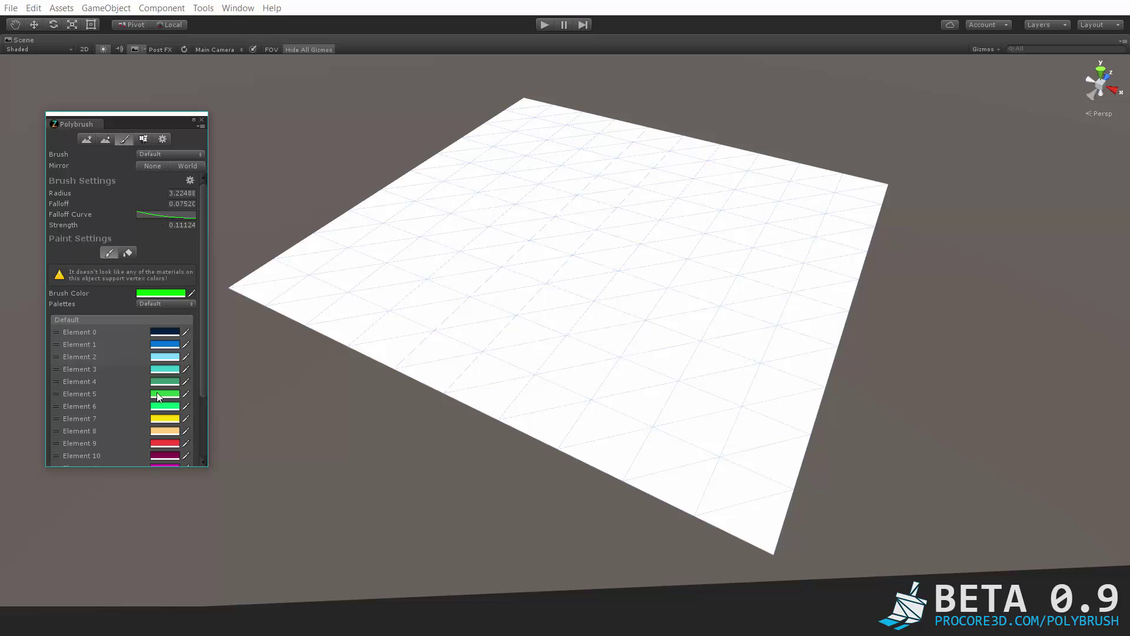
click(142, 140)
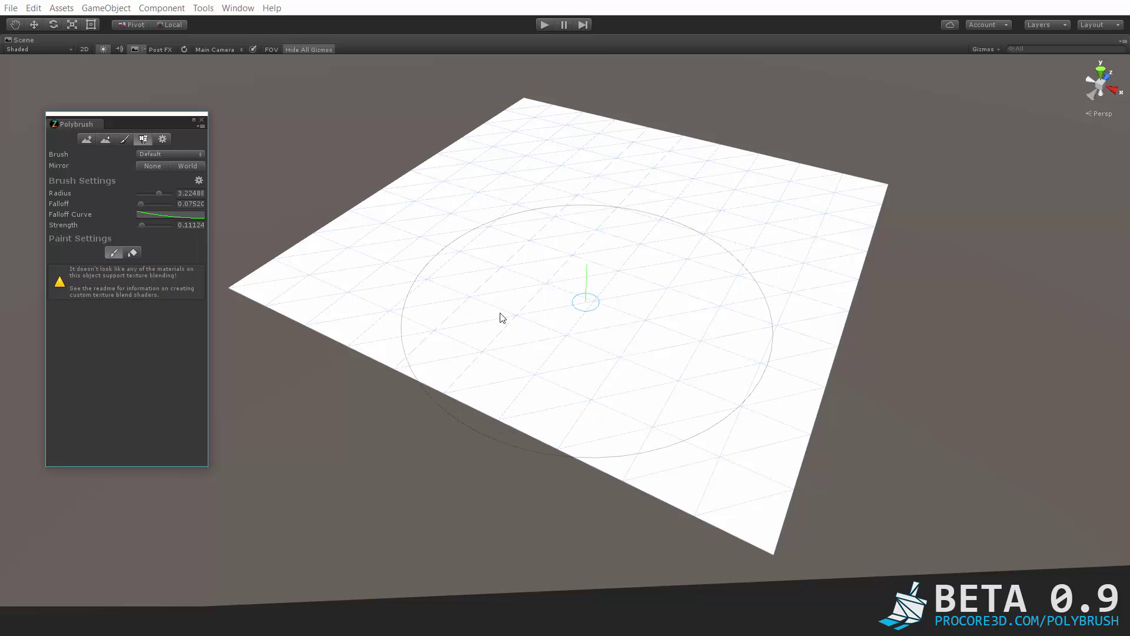
click(163, 139)
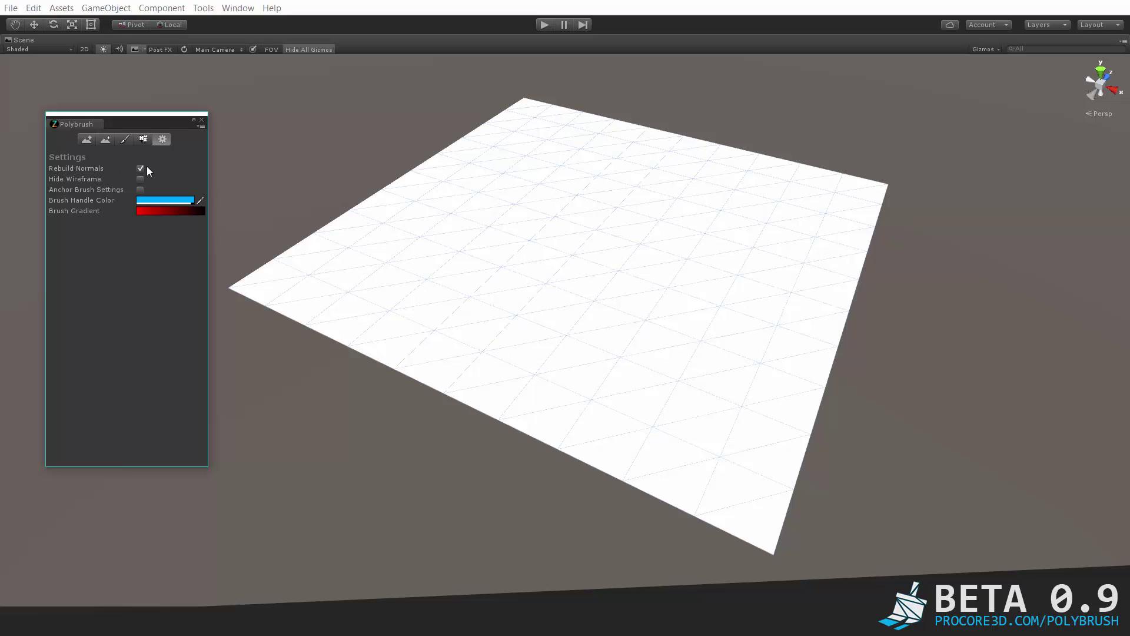
click(87, 140)
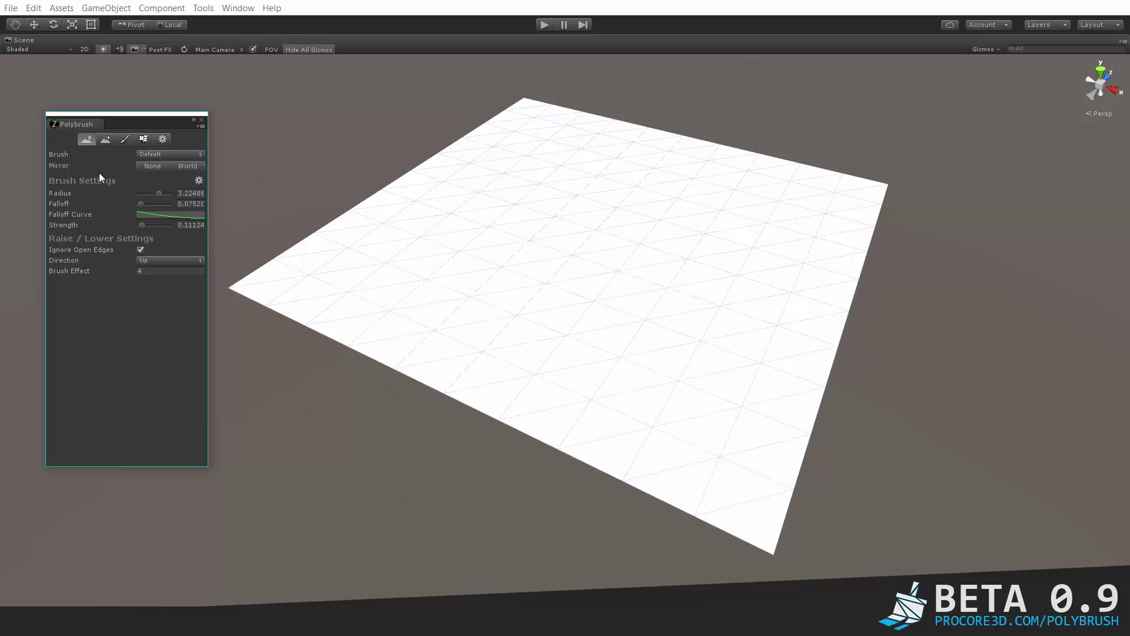
click(105, 140)
click(91, 140)
click(101, 140)
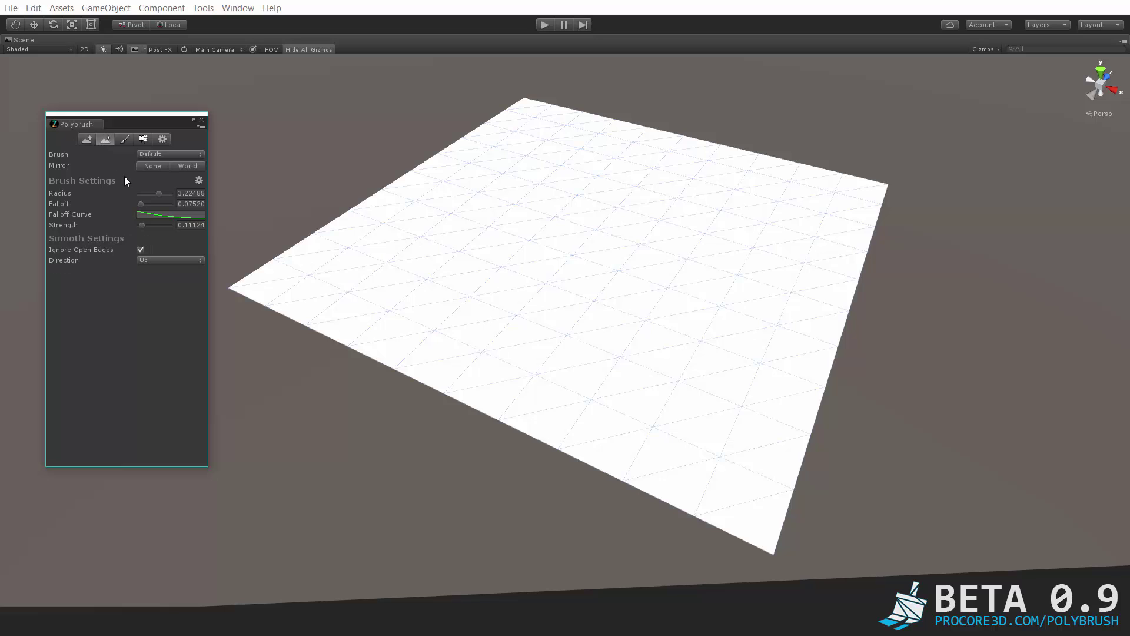
click(86, 140)
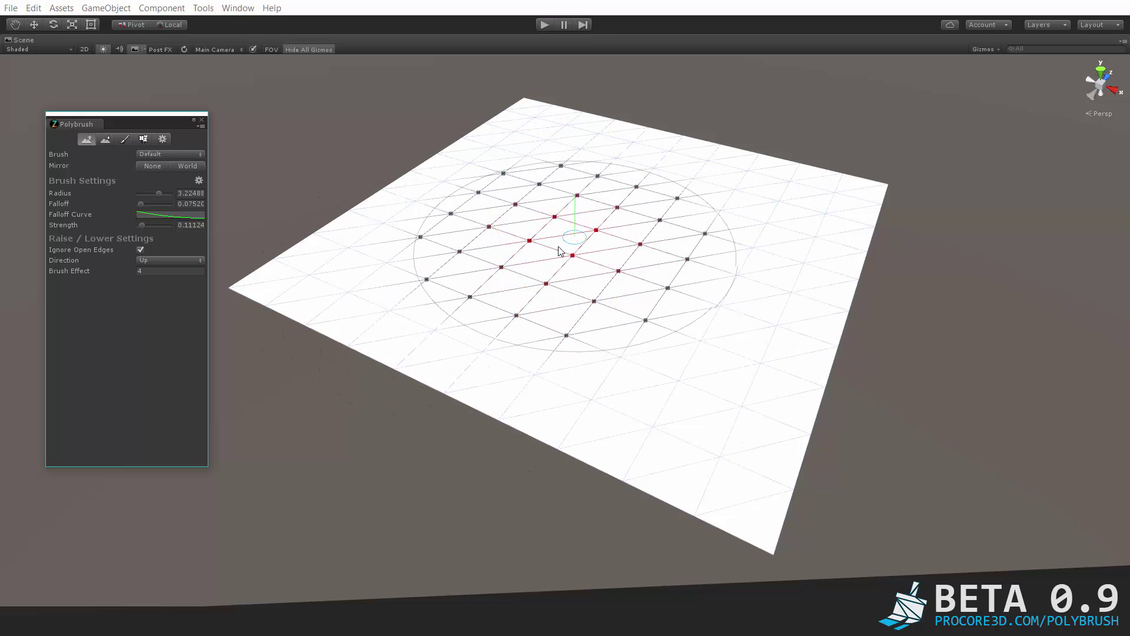
- Try smaller and larger radii for the Raise / Lower brush over the plane, ending at about 2.69
ctrl+scroll(562, 256, down, 8)
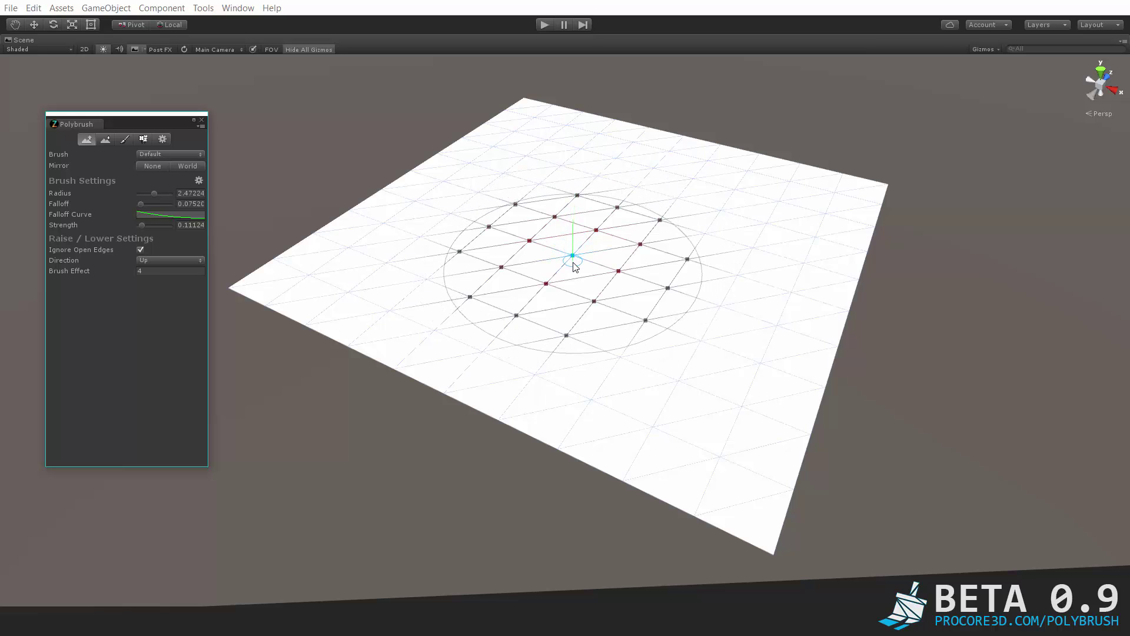
ctrl+scroll(575, 267, down, 4)
ctrl+scroll(577, 271, up, 7)
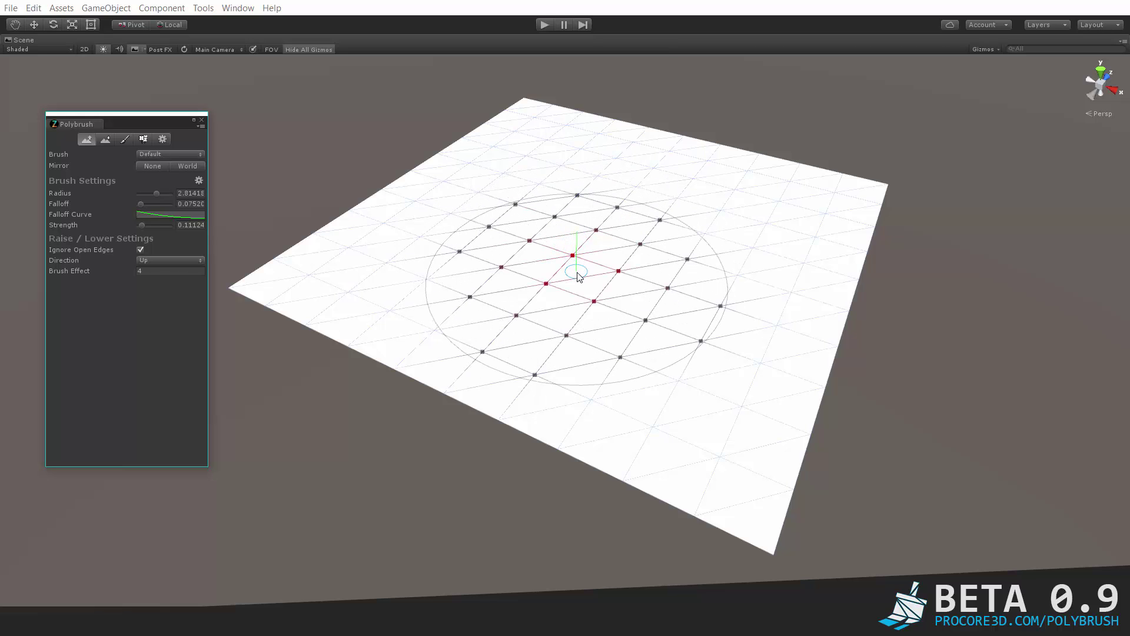
ctrl+scroll(580, 274, up, 3)
ctrl+scroll(588, 265, down, 16)
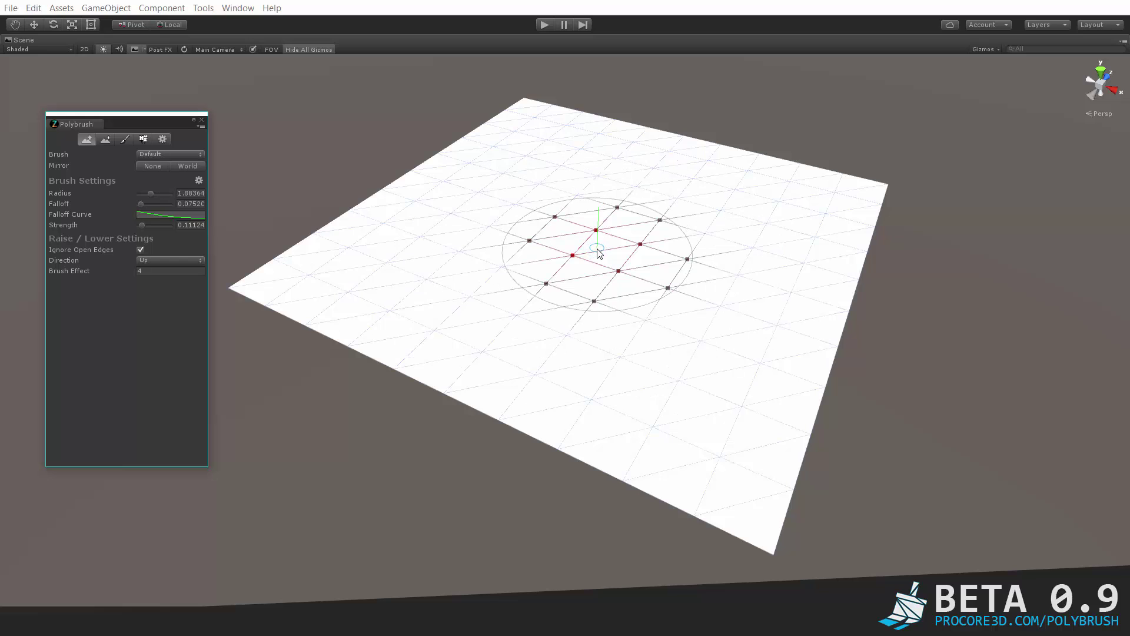
ctrl+scroll(598, 259, up, 20)
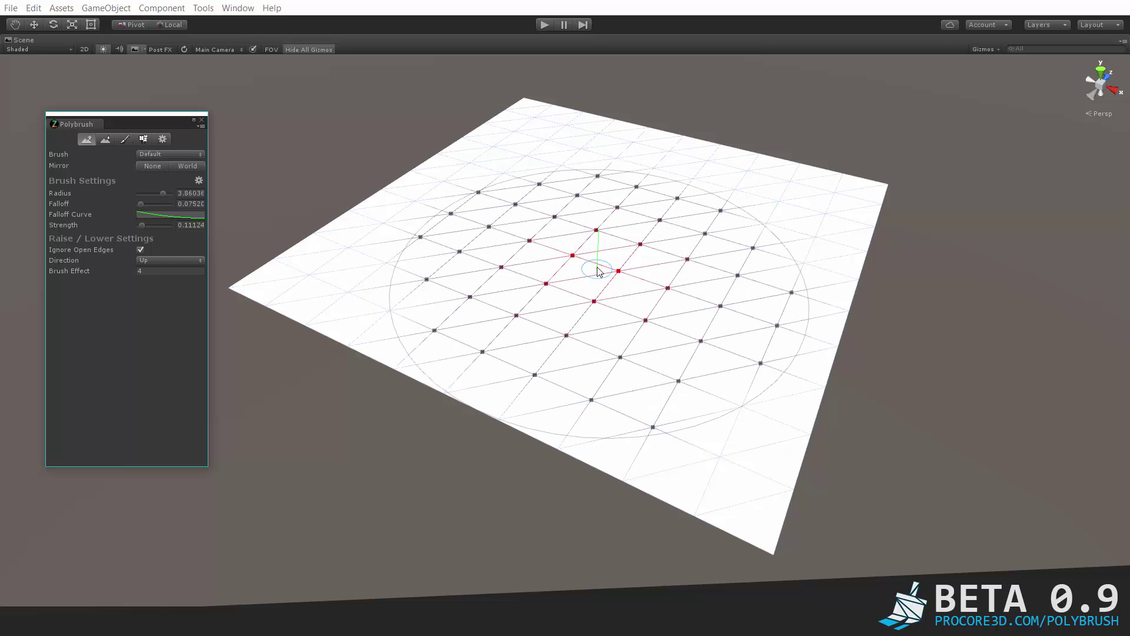
ctrl+scroll(603, 248, down, 7)
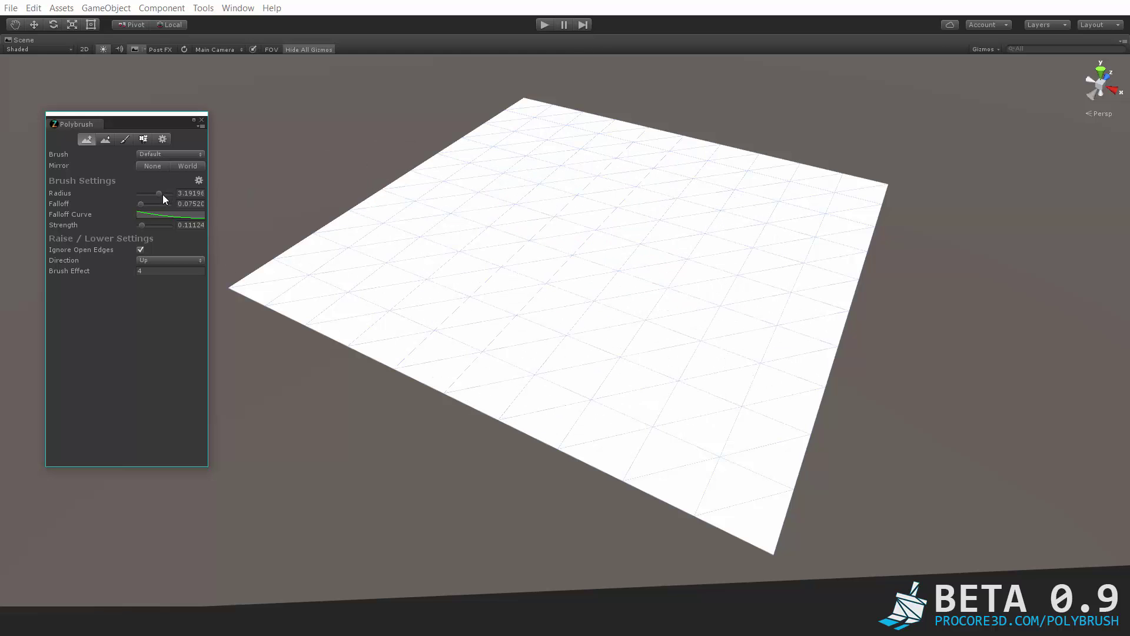
drag(163, 193, 149, 193)
ctrl+scroll(559, 252, down, 10)
ctrl+scroll(575, 255, up, 20)
ctrl+scroll(594, 267, down, 6)
- Try the brush falloff across its range up to 1 and settle on a value of about 0.205
shift+scroll(595, 264, up, 6)
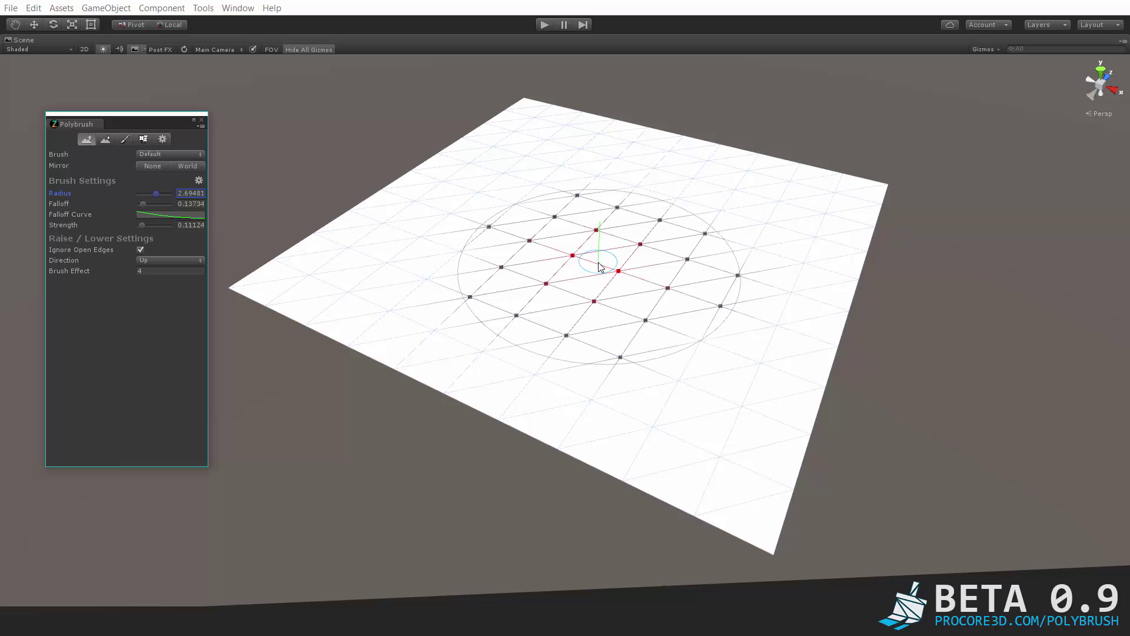
shift+scroll(599, 269, up, 15)
shift+scroll(600, 269, down, 12)
shift+scroll(600, 269, up, 17)
shift+scroll(600, 270, up, 4)
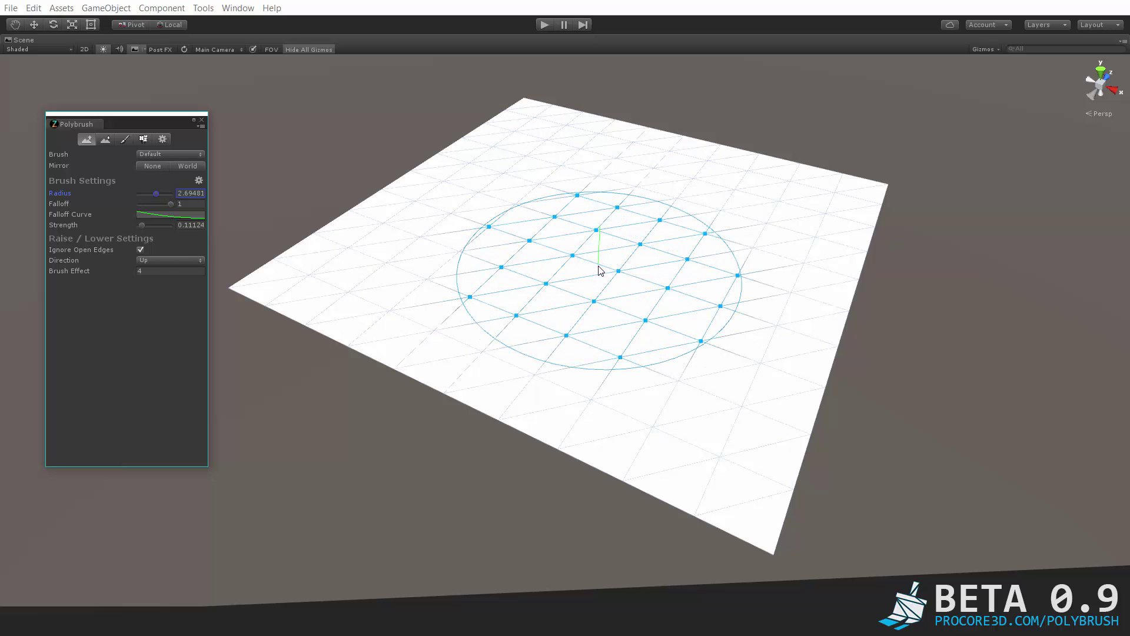
shift+scroll(600, 270, down, 10)
shift+scroll(599, 270, up, 9)
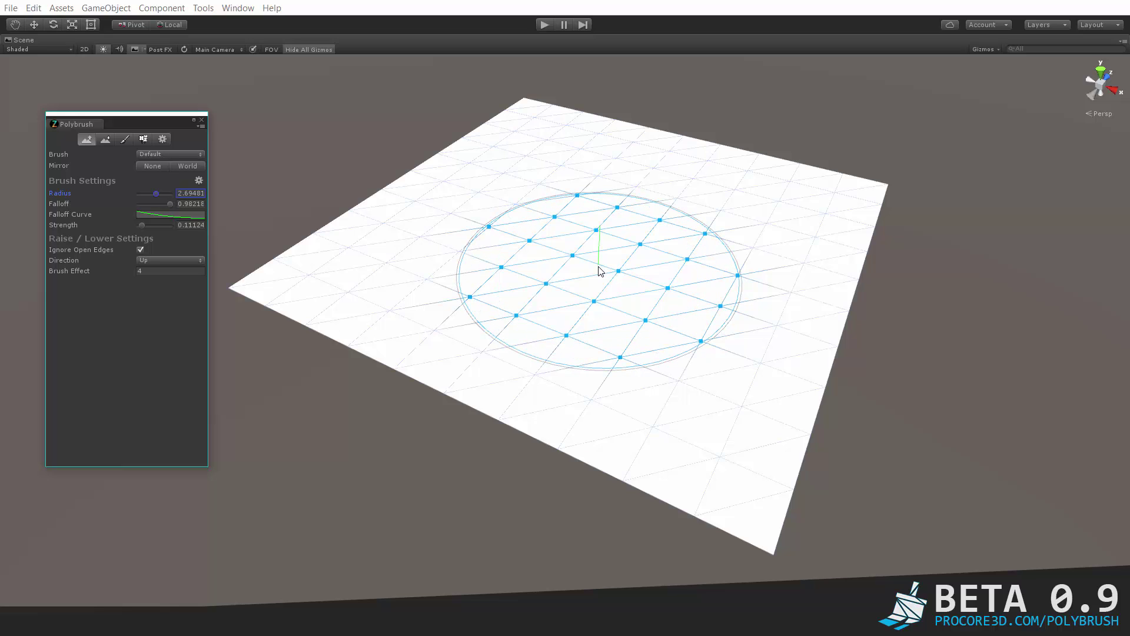
shift+scroll(600, 270, down, 10)
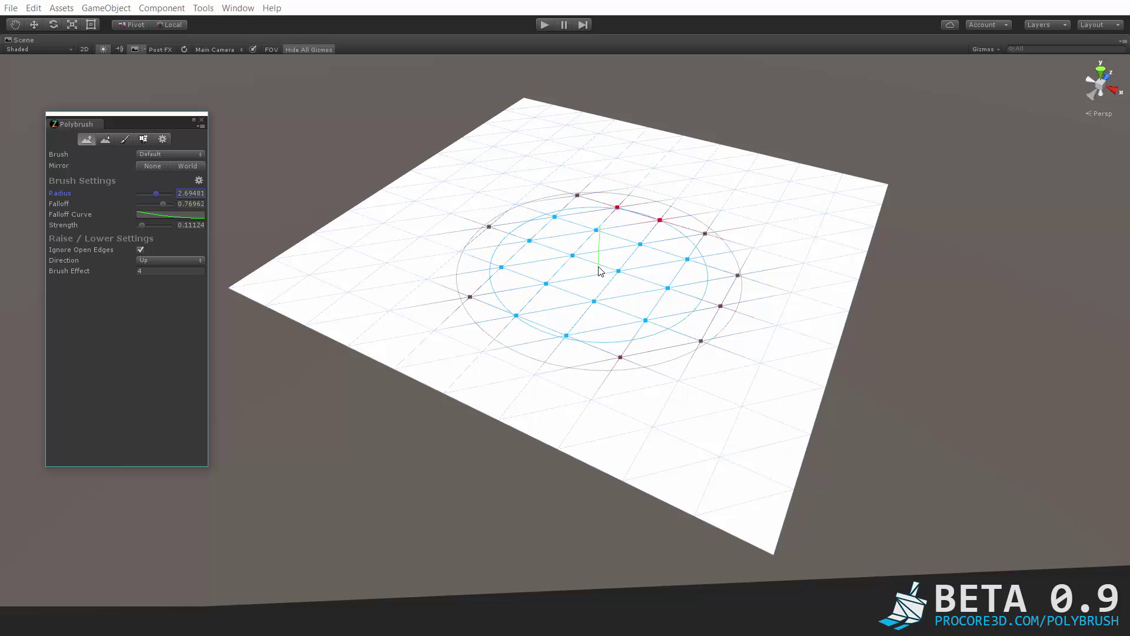
shift+scroll(599, 270, down, 20)
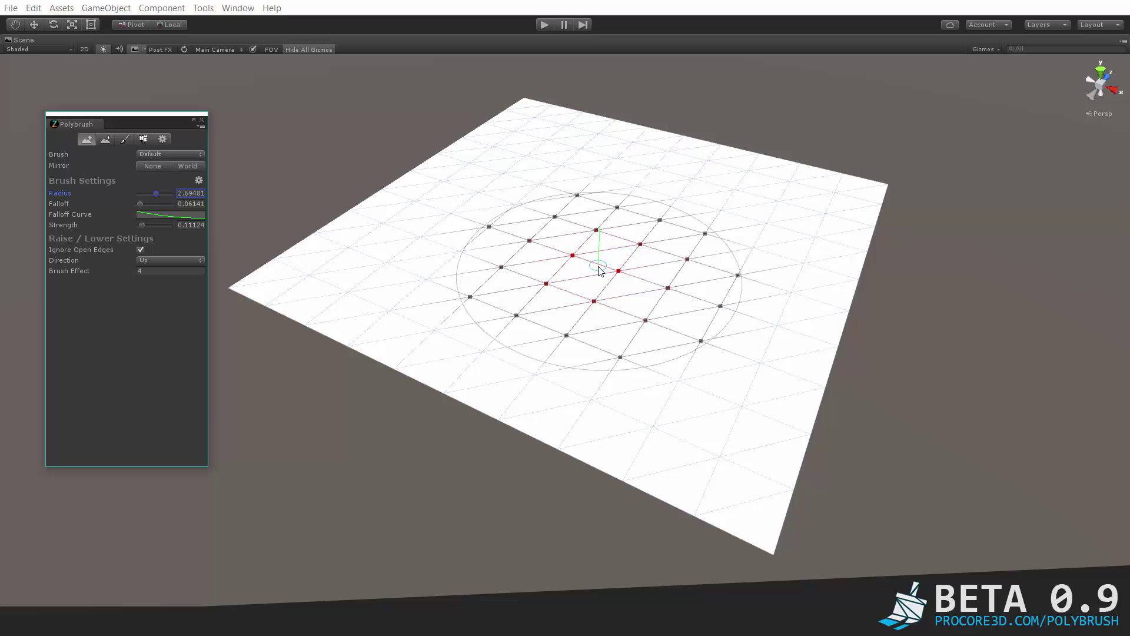
shift+scroll(600, 270, down, 2)
shift+scroll(600, 270, up, 9)
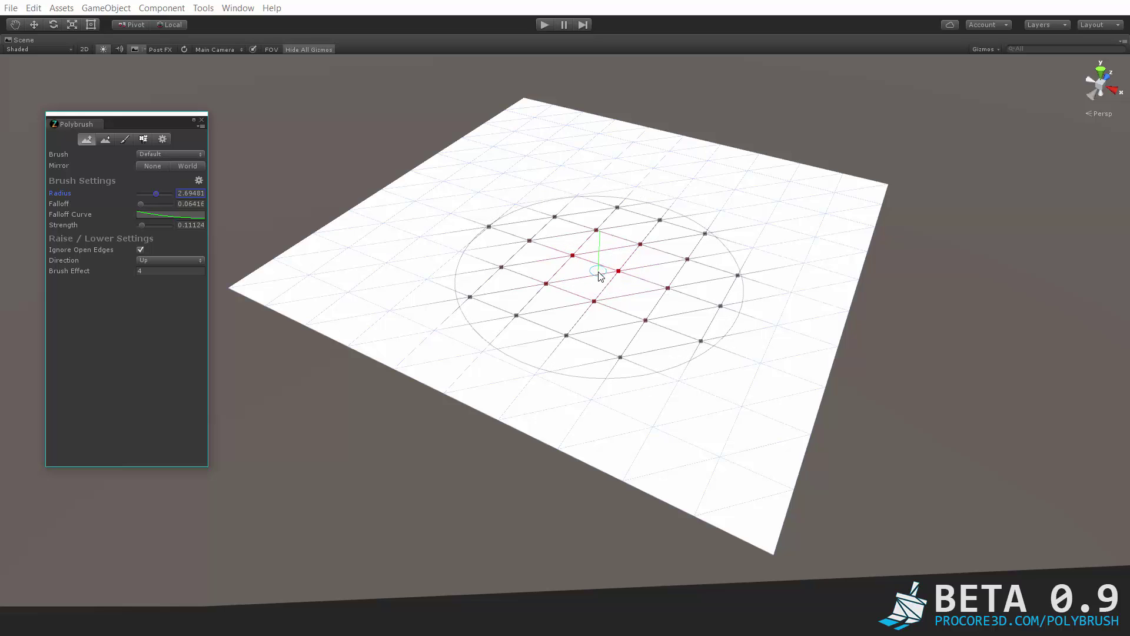
- Reshape the brush falloff curve with a raised end key and an added middle key so it dips and rises again
click(153, 214)
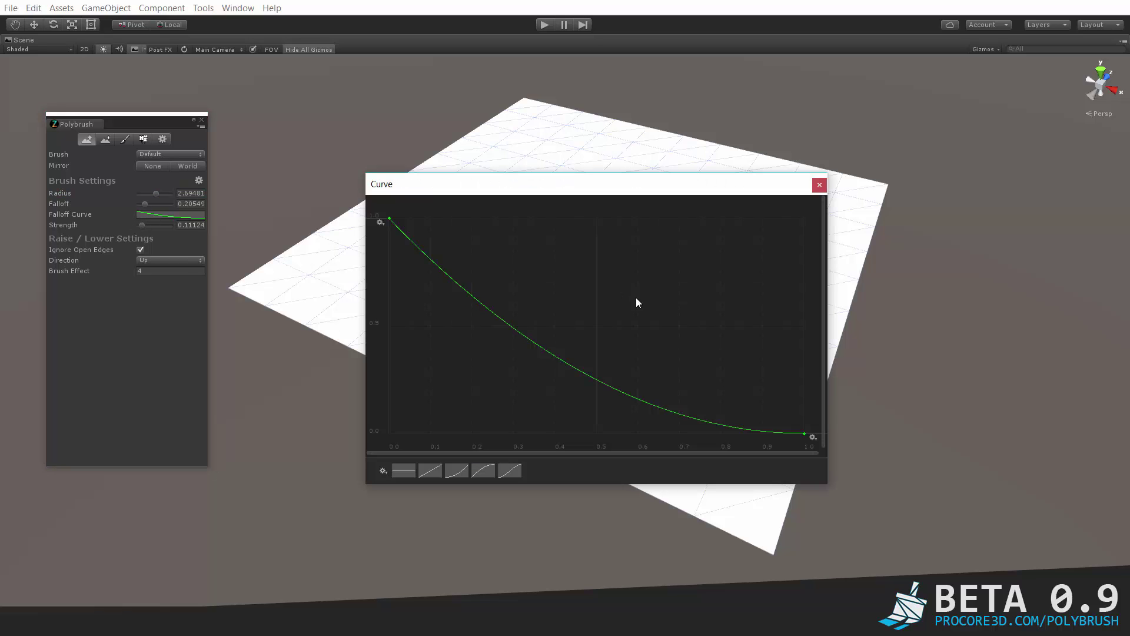
drag(588, 377, 619, 266)
drag(797, 323, 799, 381)
right_click(566, 343)
click(575, 348)
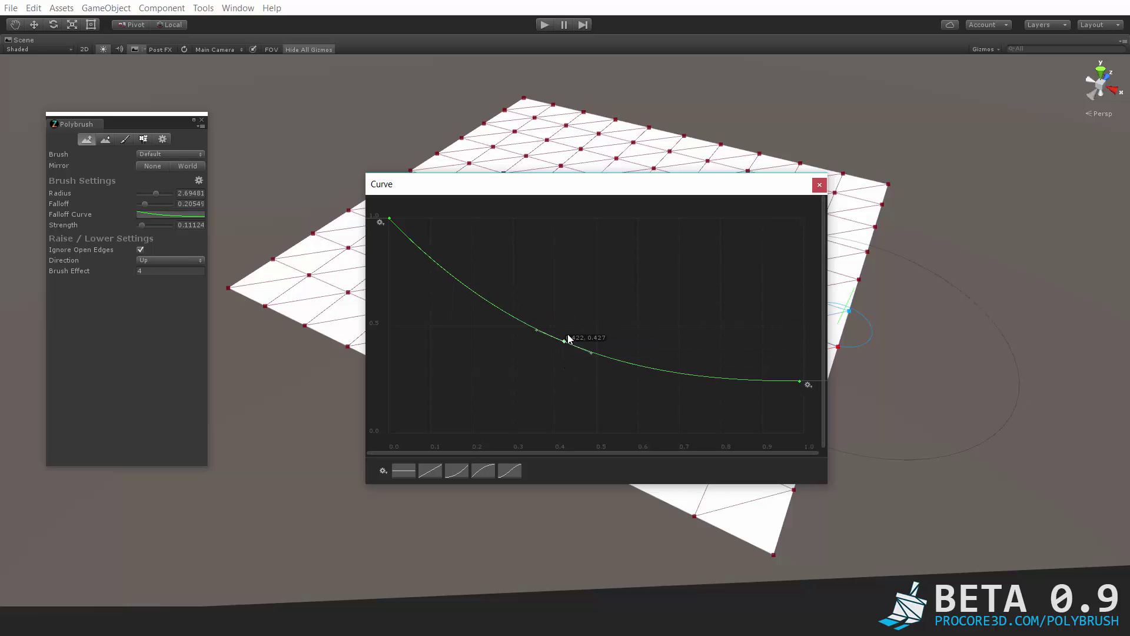
mouse_move(566, 342)
mouse_down()
mouse_move(499, 295)
mouse_move(474, 379)
mouse_move(481, 422)
mouse_move(522, 391)
mouse_move(505, 339)
mouse_move(517, 345)
mouse_move(508, 385)
mouse_move(518, 393)
mouse_move(546, 378)
mouse_move(518, 411)
mouse_move(527, 415)
mouse_up()
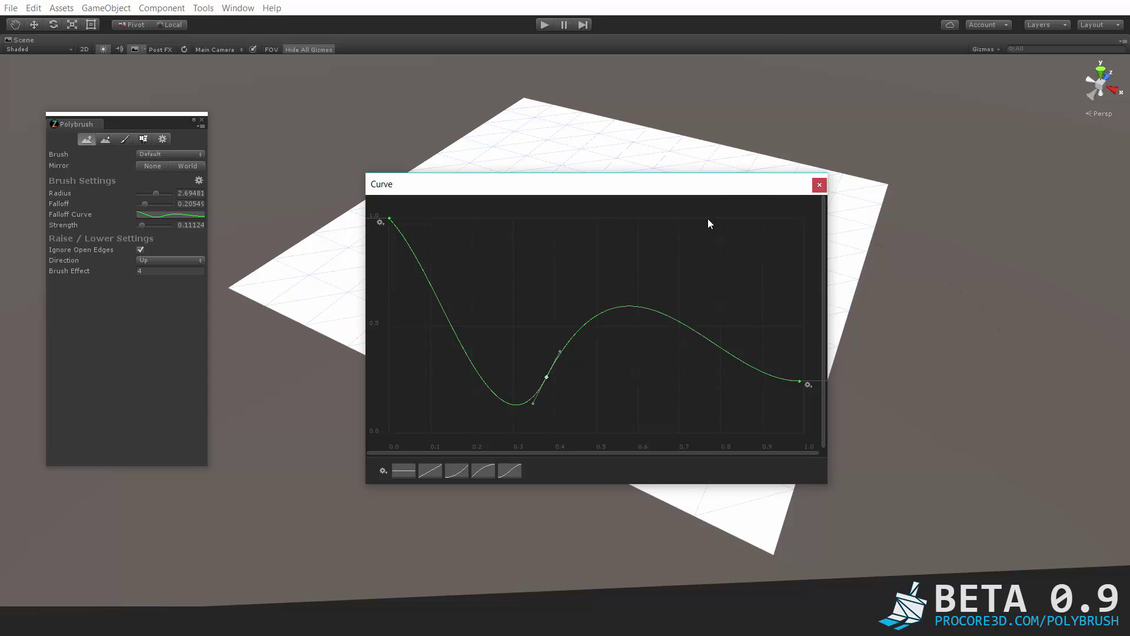
click(819, 184)
- Reduce the brush radius to about 1.66 over the plane
scroll(606, 272, down, 2)
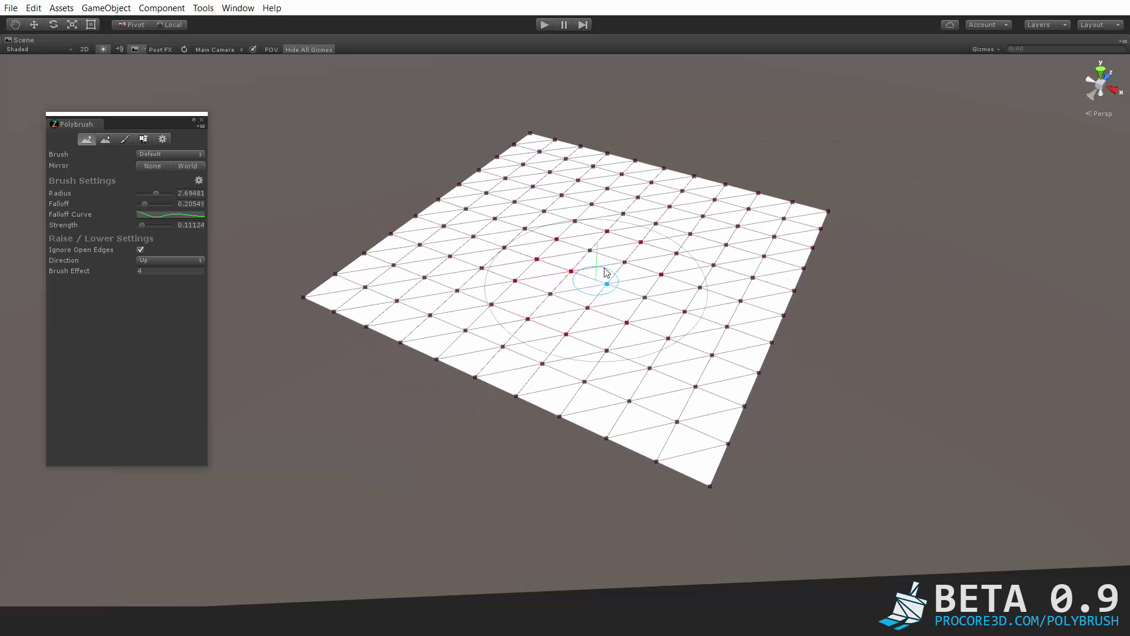
ctrl+scroll(608, 268, down, 3)
ctrl+scroll(608, 268, down, 1)
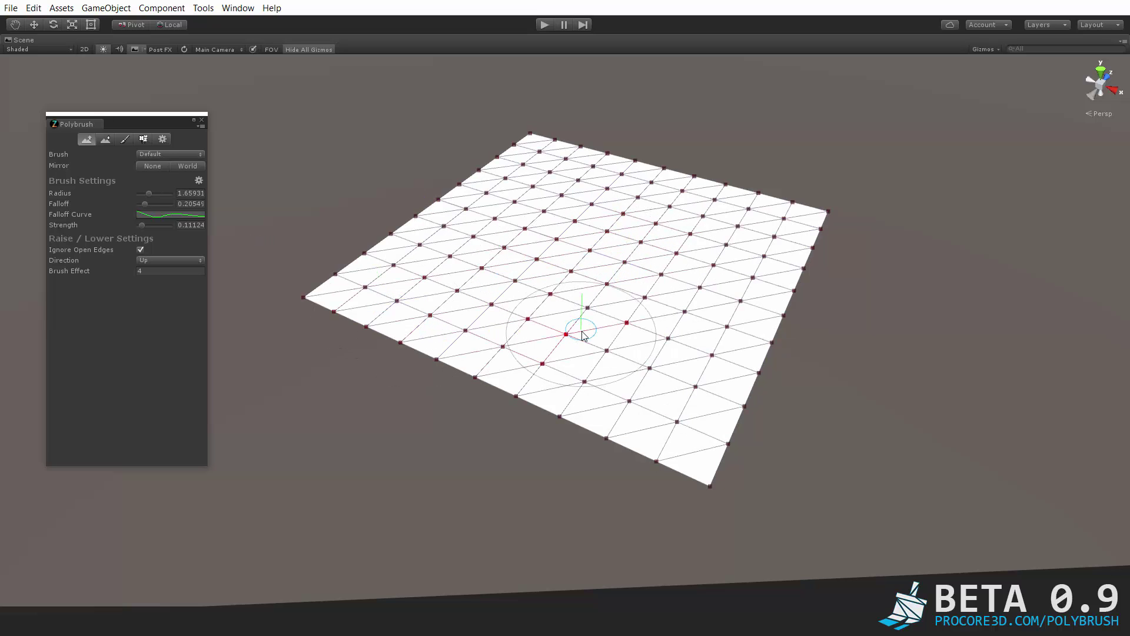
scroll(580, 328, up, 2)
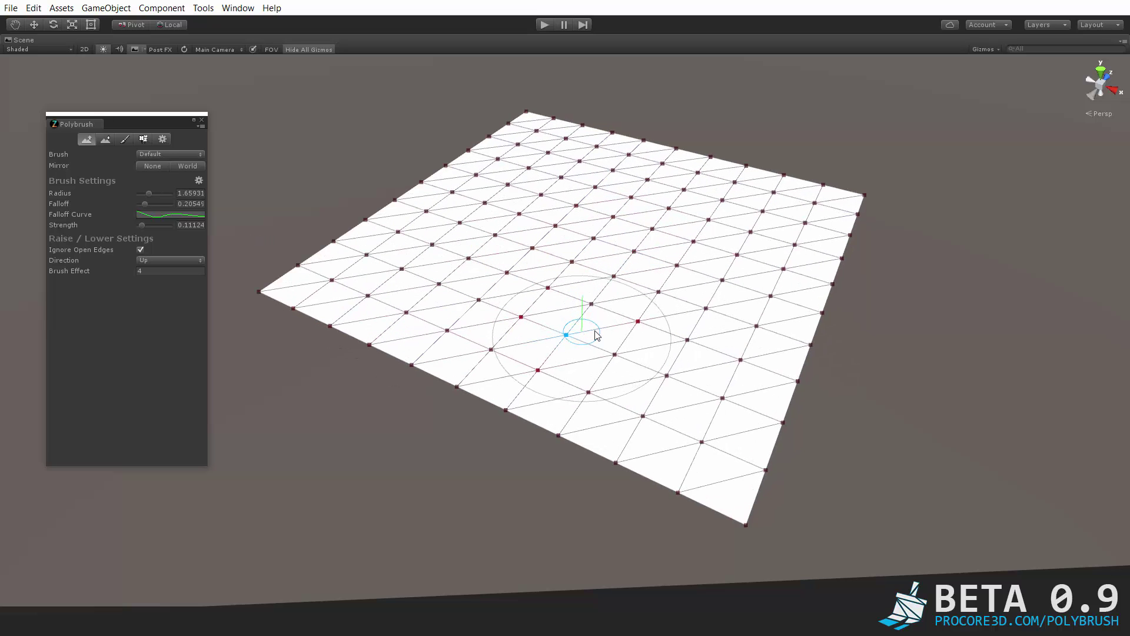
- Replace the falloff curve with the straight linear preset and enlarge the brush radius to about 3.46
click(193, 216)
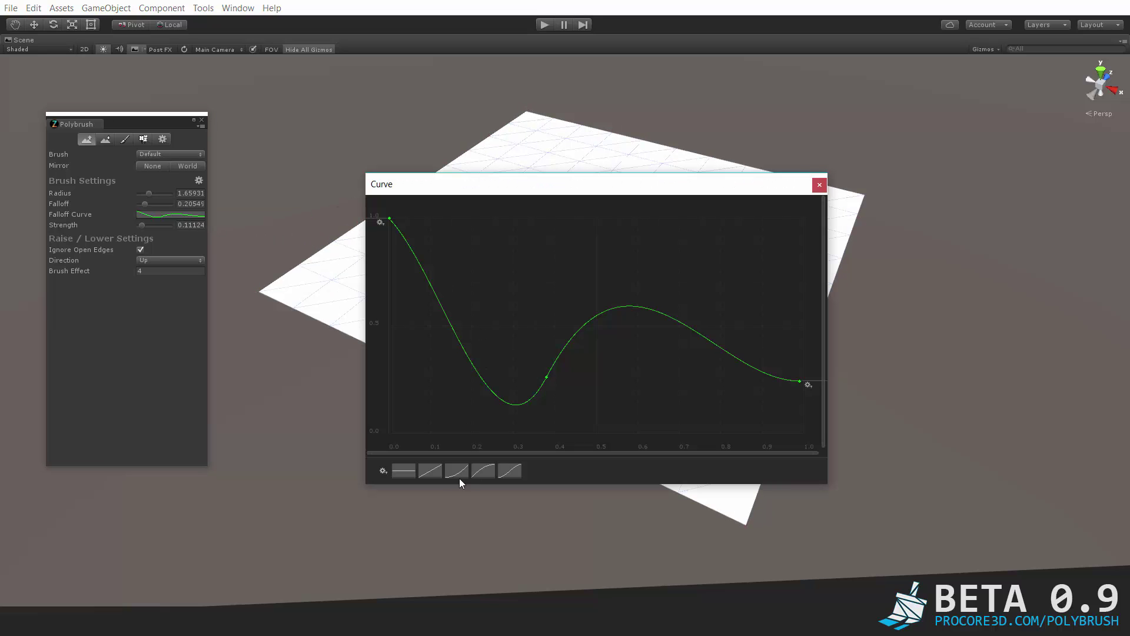
click(432, 472)
click(820, 185)
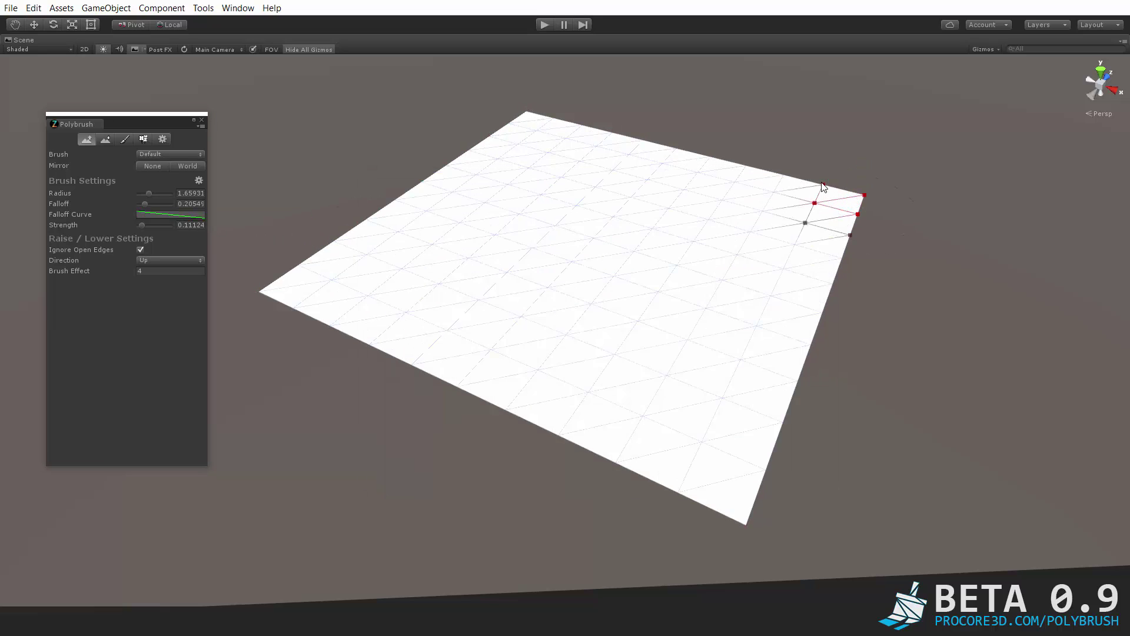
ctrl+scroll(591, 272, up, 5)
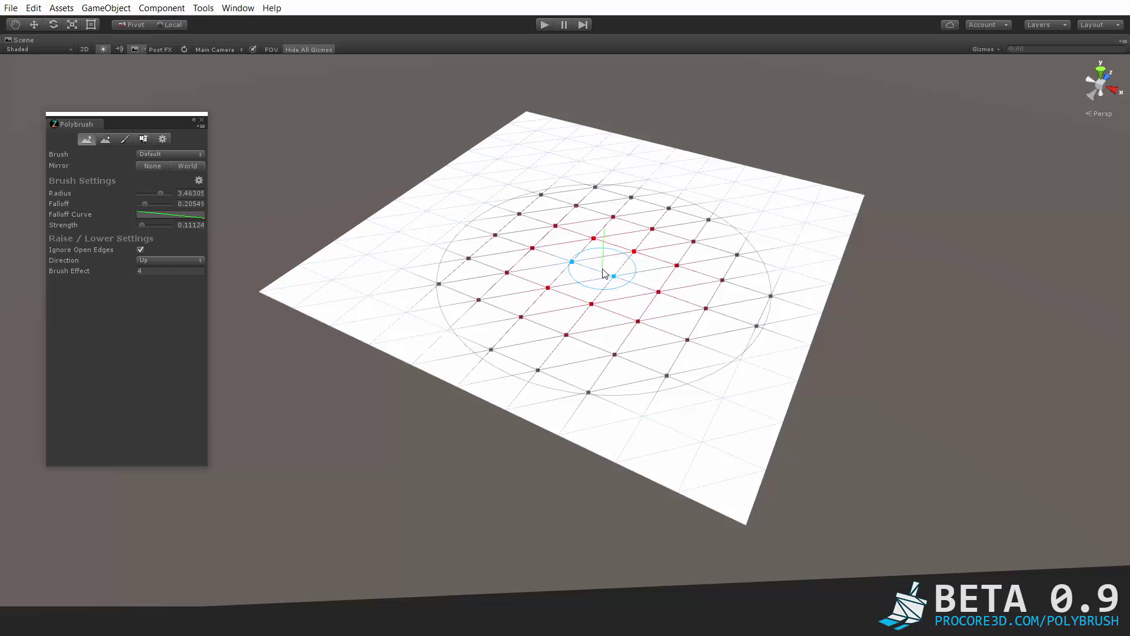
- Try larger and smaller brush falloffs over the plane, and set the brush strength to 0.6
shift+scroll(605, 273, up, 5)
shift+scroll(605, 273, down, 5)
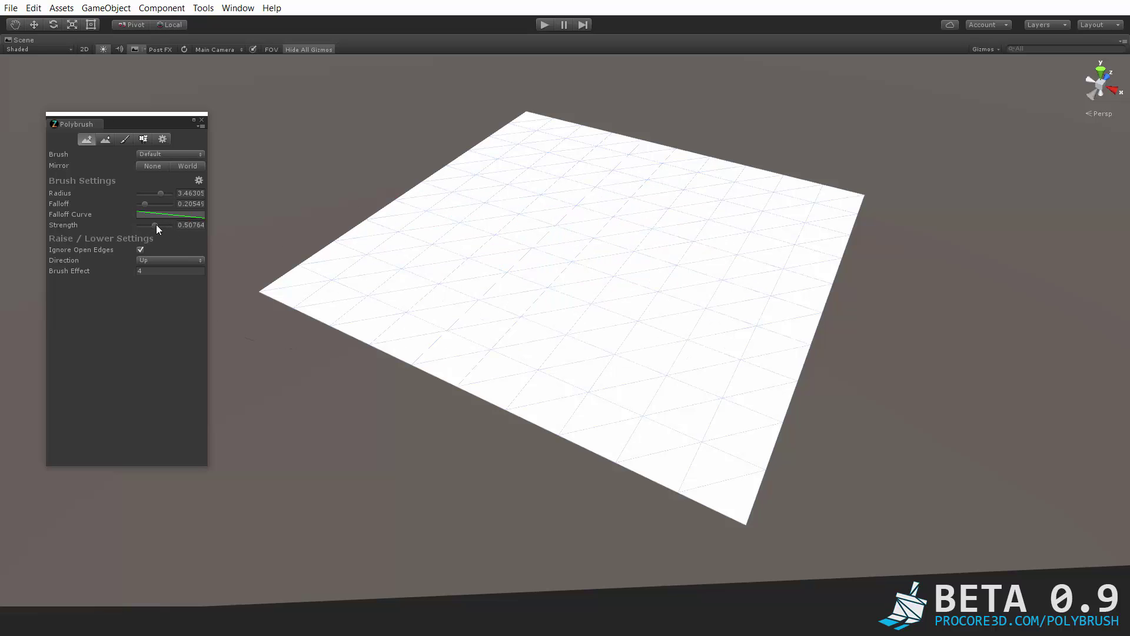
drag(157, 224, 166, 227)
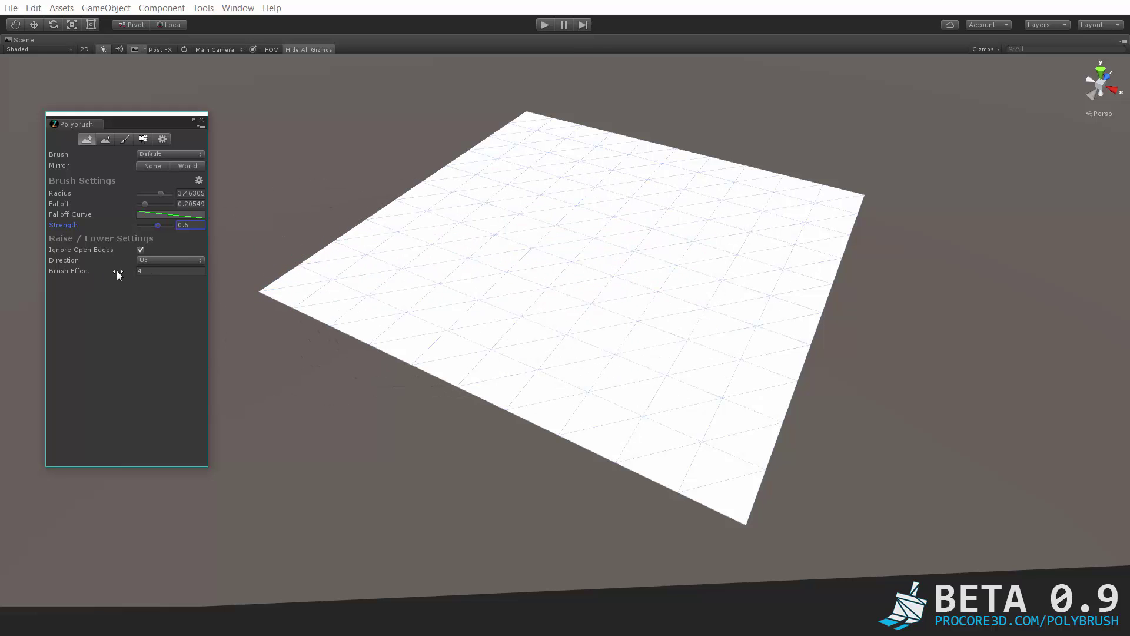
- Review the strength setting in the Smooth, vertex paint and texture paint modes, and return to Raise / Lower
click(105, 139)
click(123, 140)
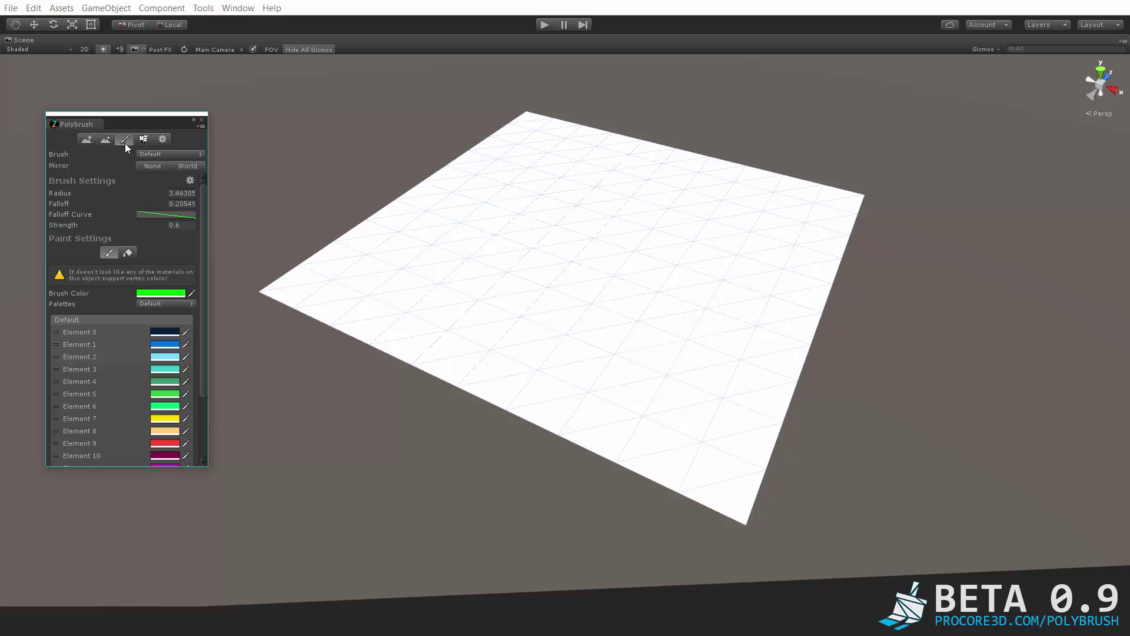
click(142, 140)
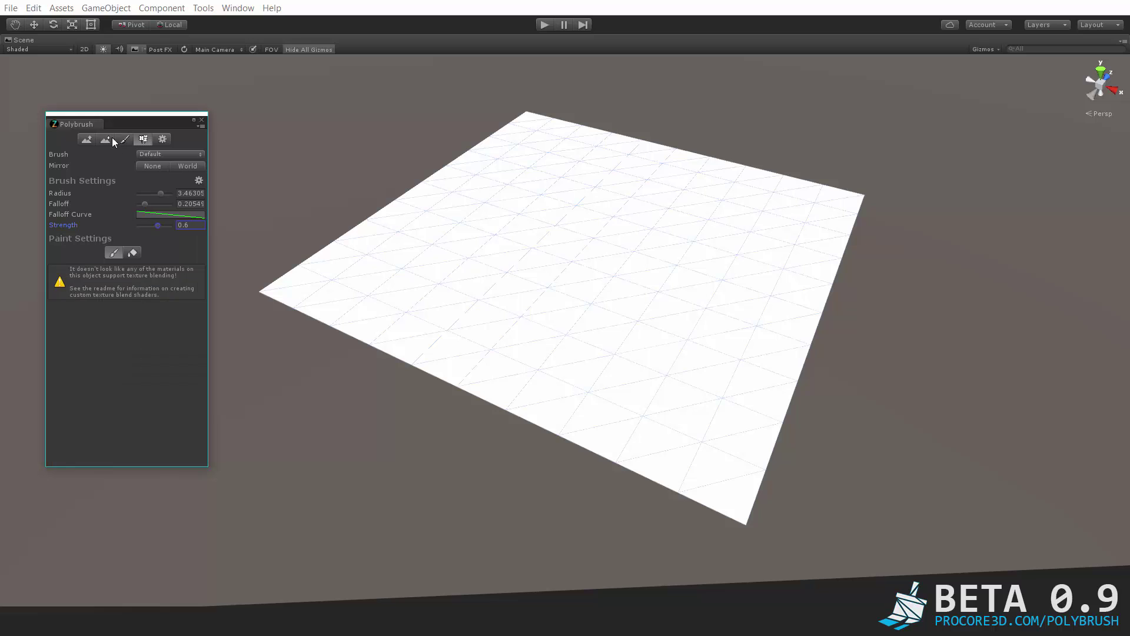
click(87, 139)
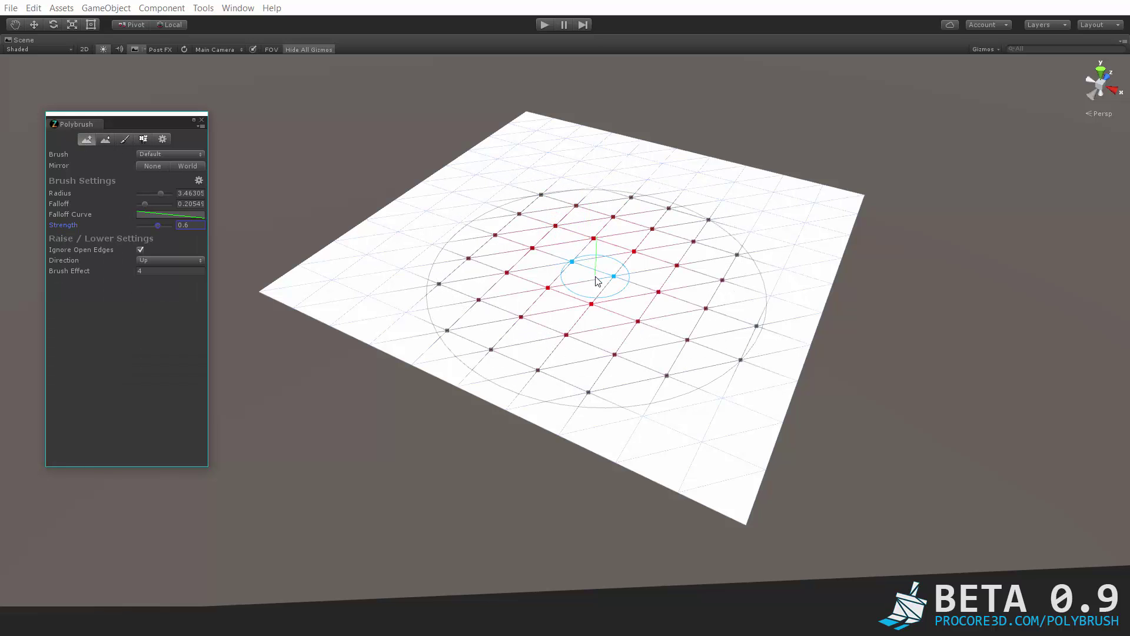
- Lower the brush strength to about 0.117 and raise the plane slightly with short strokes near its edge
shift+scroll(596, 280, down, 2)
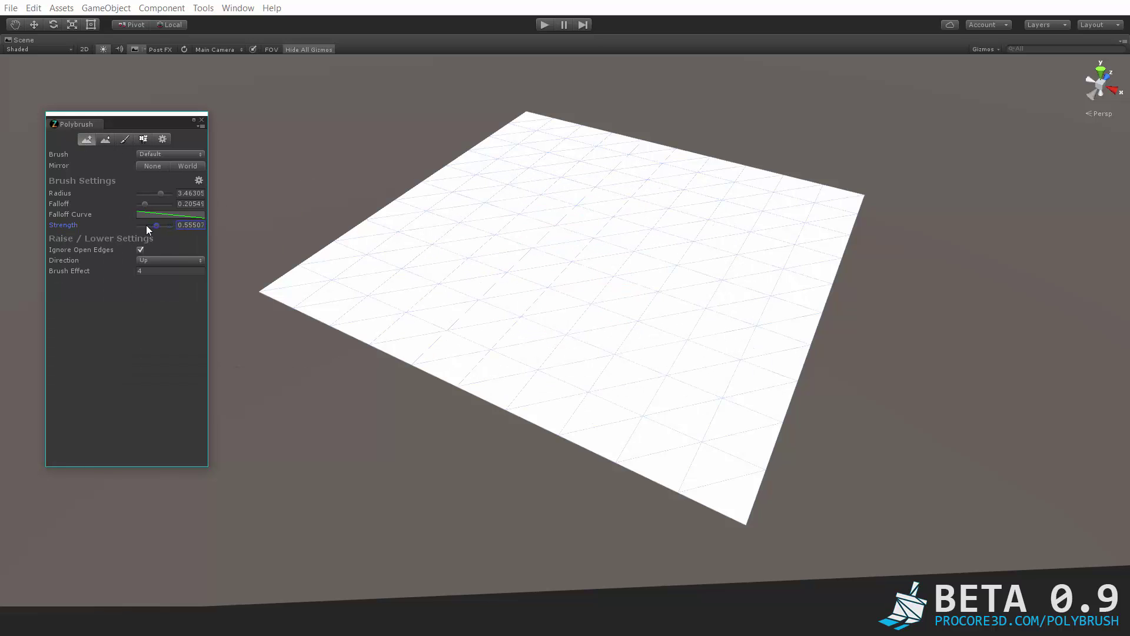
ctrl+shift+scroll(596, 266, down, 6)
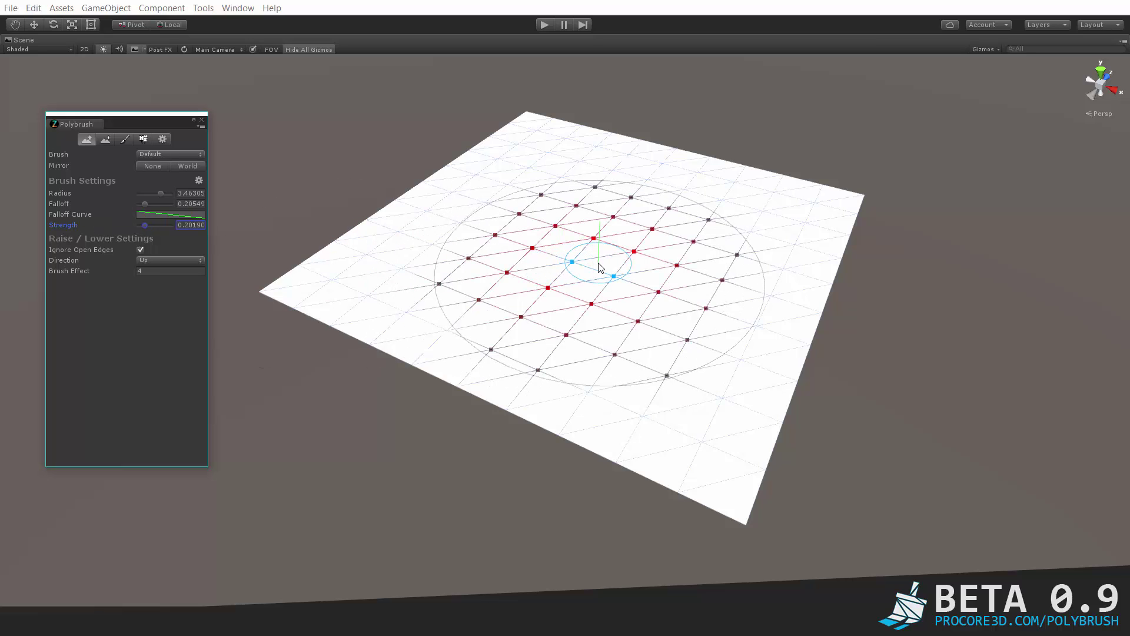
shift+scroll(600, 268, down, 2)
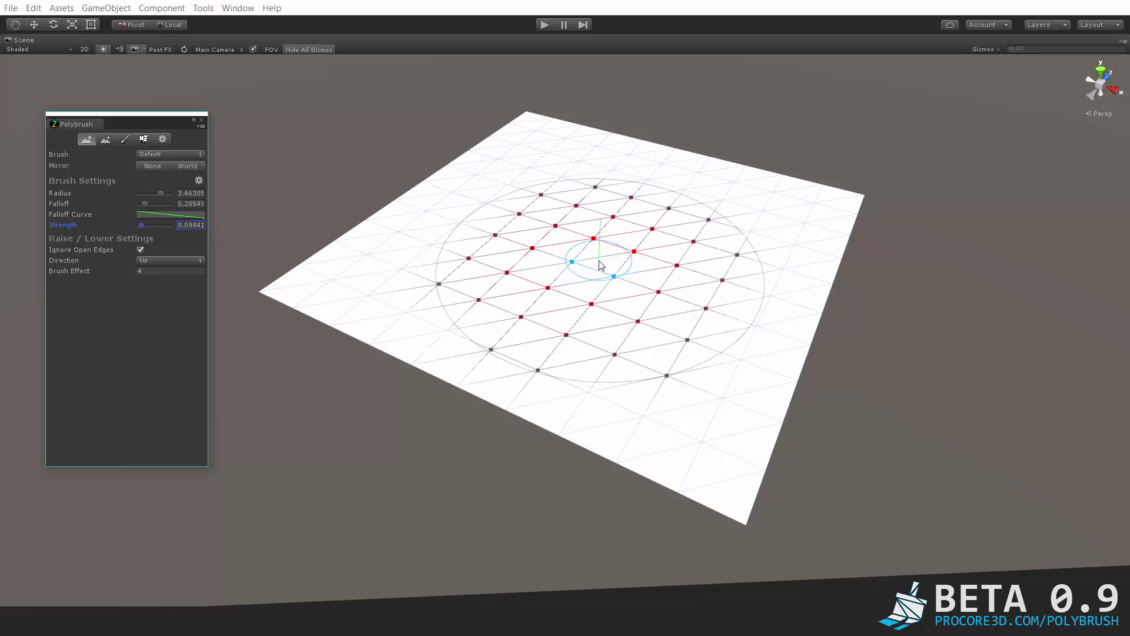
ctrl+shift+scroll(599, 261, up, 1)
drag(571, 243, 549, 242)
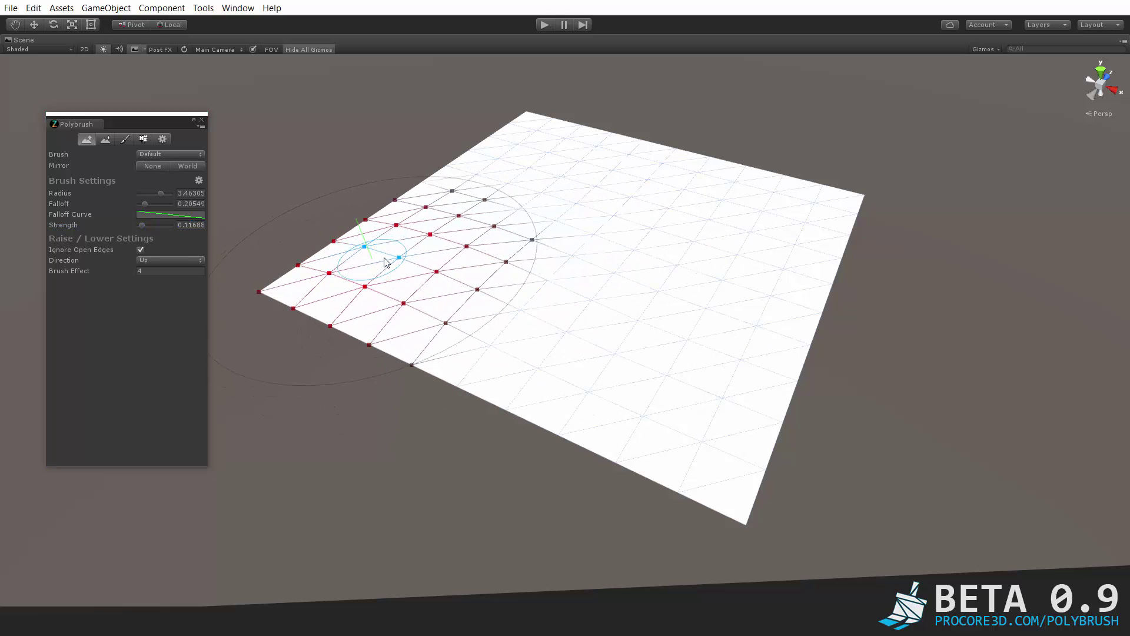
mouse_move(391, 254)
mouse_down()
mouse_move(471, 305)
mouse_move(443, 201)
mouse_up()
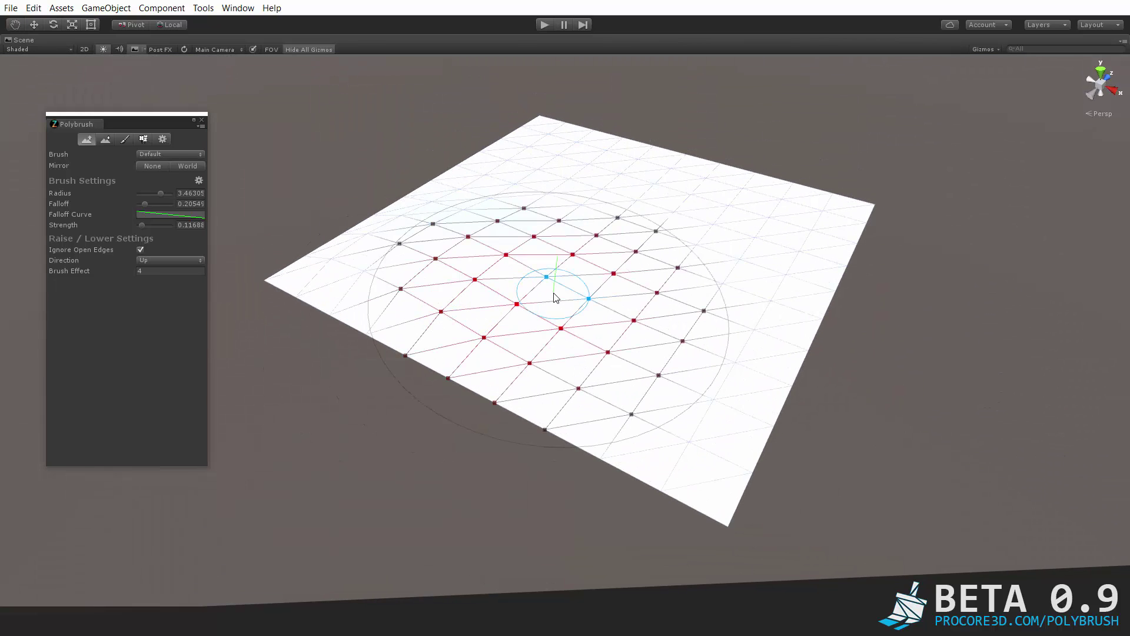
- Set the brush strength to 1 and try a full-strength raising stroke across the plane
ctrl+shift+scroll(556, 294, up, 10)
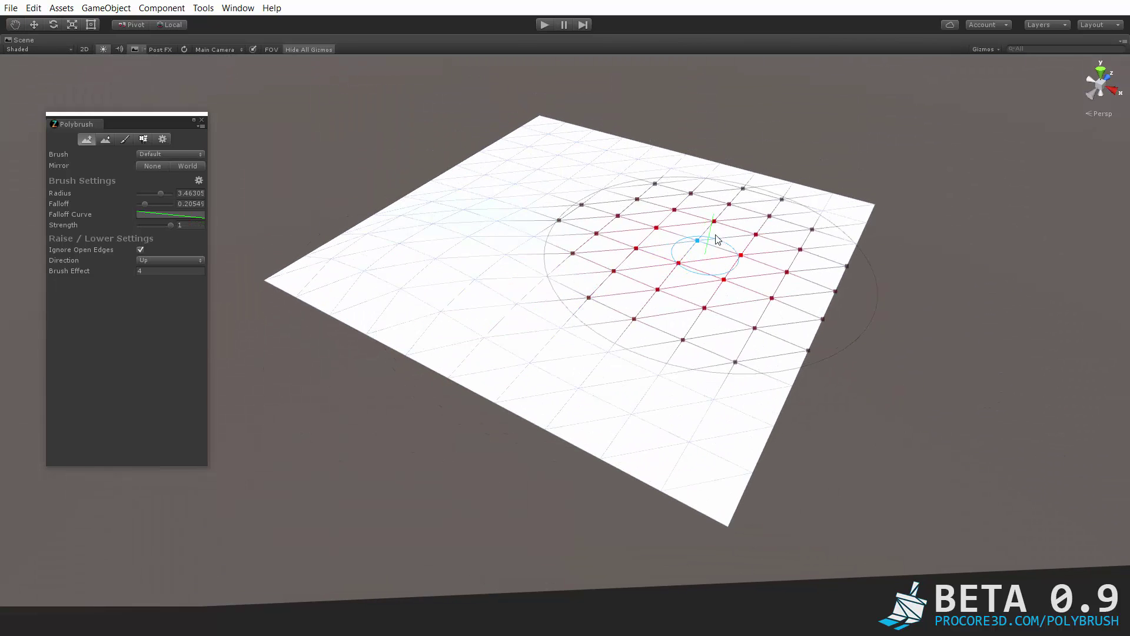
mouse_move(713, 236)
mouse_down()
mouse_move(693, 245)
mouse_move(674, 234)
mouse_move(600, 295)
mouse_move(681, 207)
mouse_move(645, 204)
mouse_move(660, 220)
mouse_move(835, 234)
mouse_move(760, 253)
mouse_move(617, 323)
mouse_up()
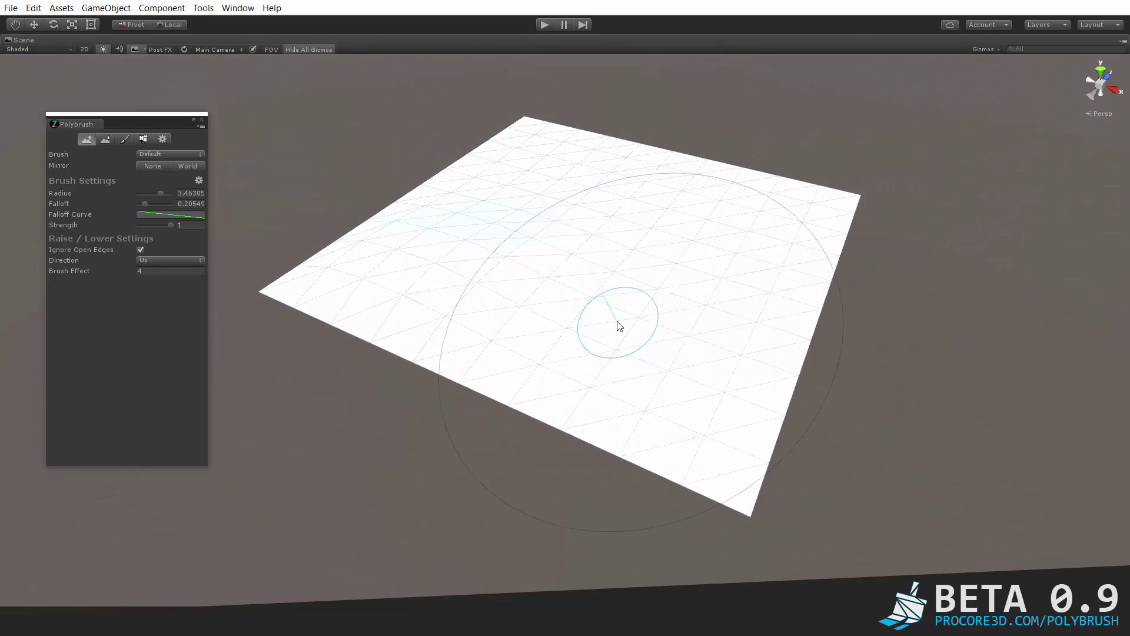
mouse_move(572, 298)
alt+mouse_down()
mouse_move(633, 265)
mouse_move(560, 323)
mouse_move(554, 301)
alt+mouse_up()
middle_drag(541, 241, 540, 242)
scroll(540, 243, up, 2)
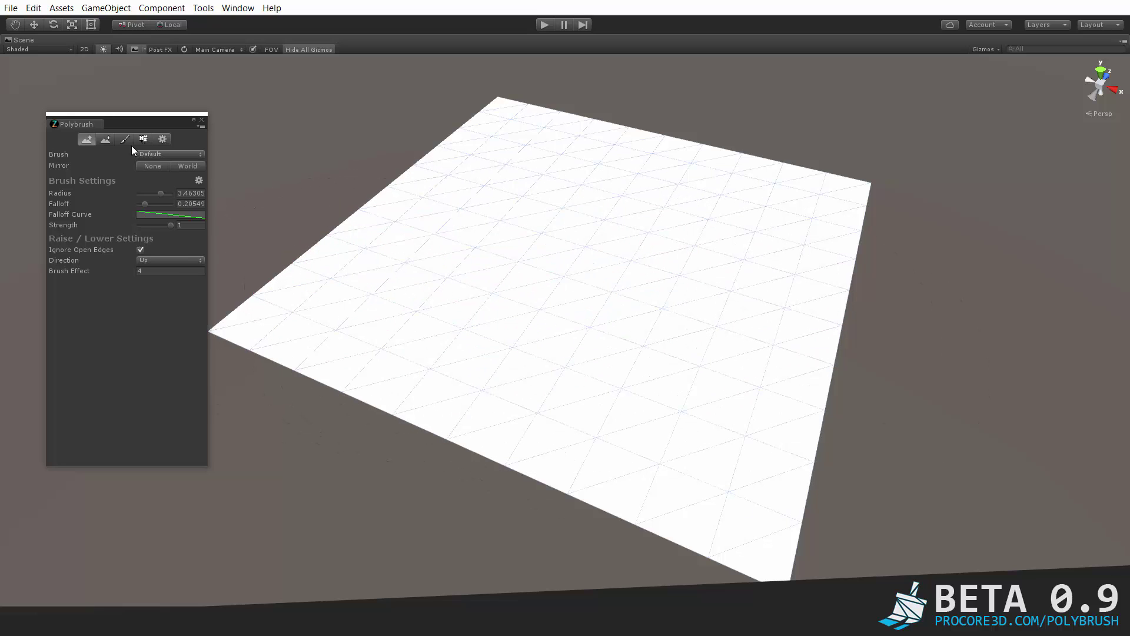
- Raise the plane with strokes near its borders while Ignore Open Edges is enabled
click(140, 250)
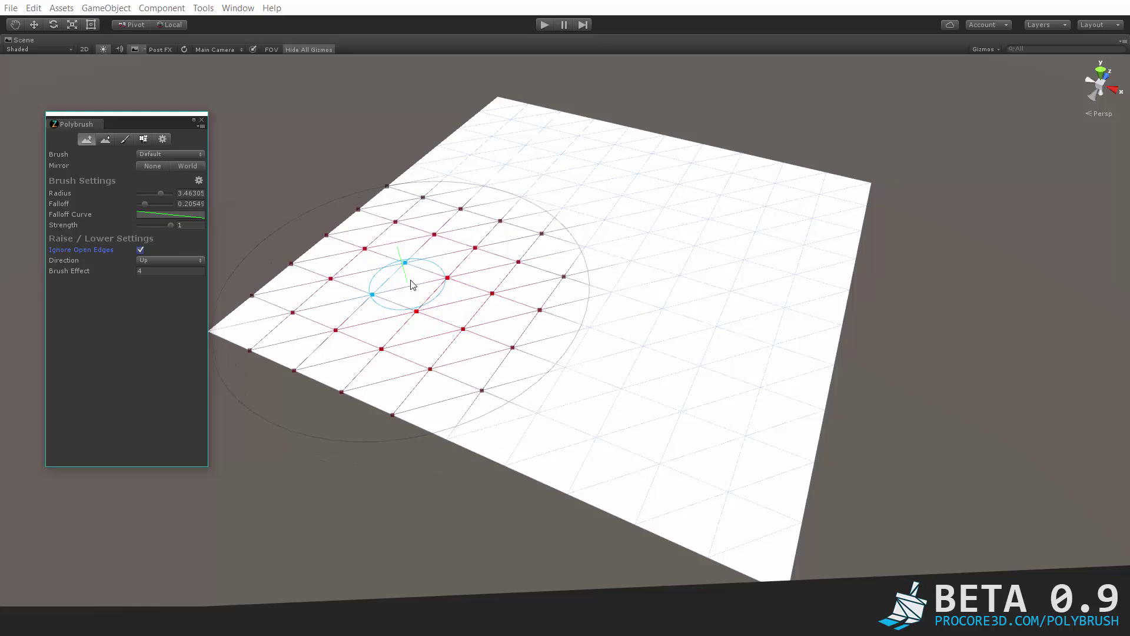
mouse_move(412, 285)
mouse_down()
mouse_move(347, 305)
mouse_move(397, 309)
mouse_move(560, 398)
mouse_move(560, 320)
mouse_move(507, 308)
mouse_move(712, 284)
mouse_up()
mouse_move(444, 358)
mouse_down()
mouse_move(310, 300)
mouse_move(426, 387)
mouse_move(506, 323)
mouse_move(376, 320)
mouse_up()
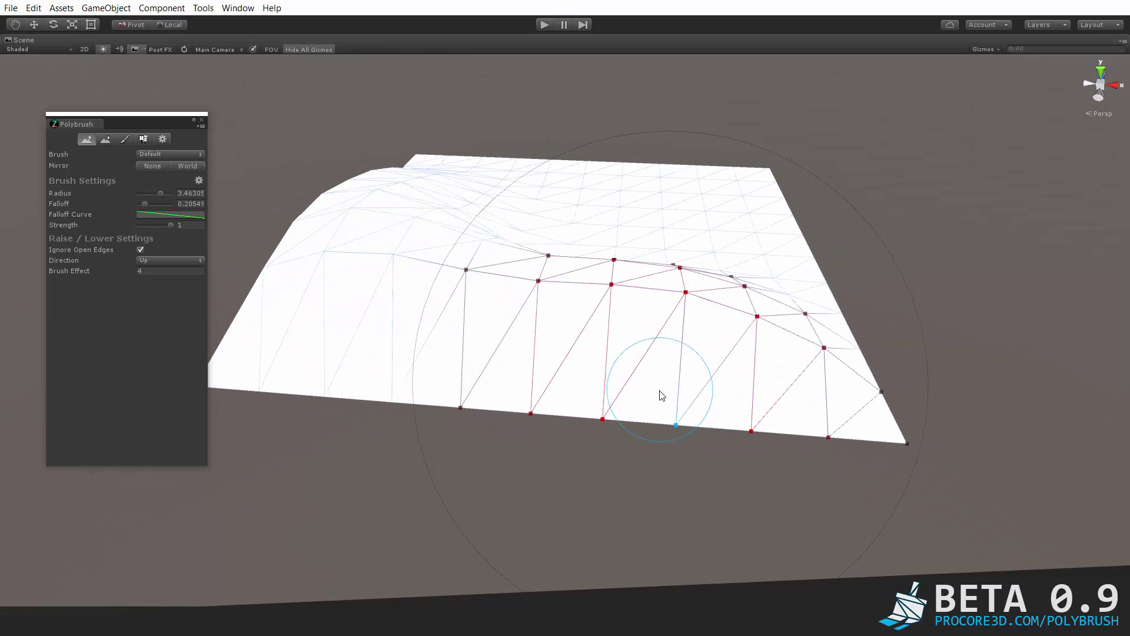
alt+drag(655, 391, 630, 361)
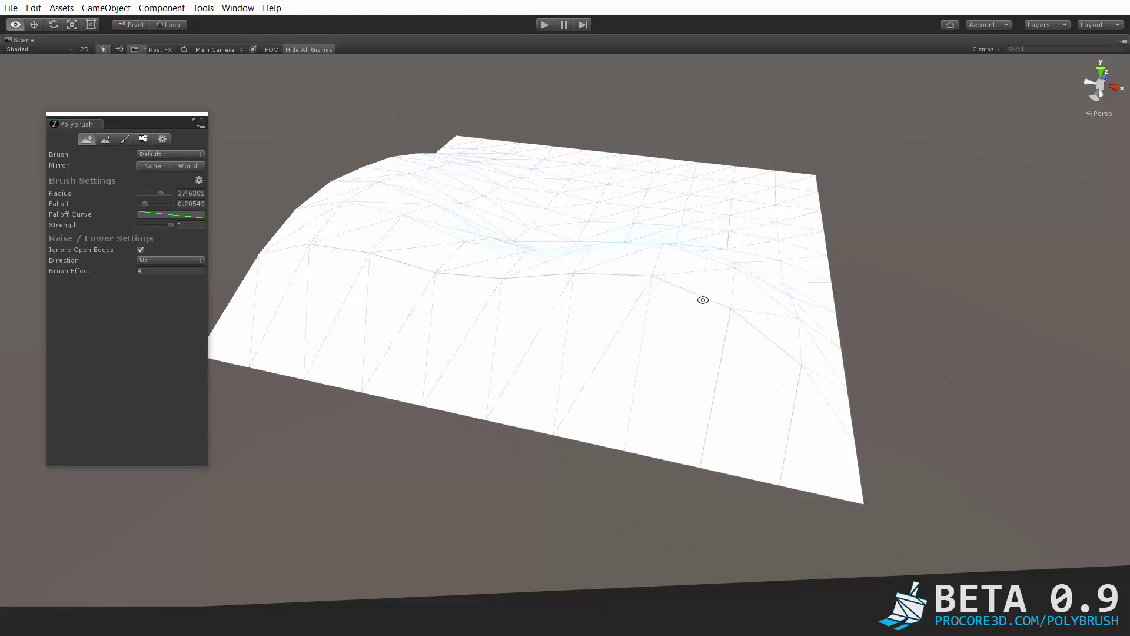
alt+drag(680, 303, 389, 283)
mouse_move(697, 355)
mouse_down()
mouse_move(703, 339)
mouse_move(651, 269)
mouse_move(481, 199)
mouse_move(454, 273)
mouse_move(765, 308)
mouse_move(447, 282)
mouse_move(598, 294)
mouse_up()
- Examine the raised mesh's open edges from several sides in Smooth mode, and return to Raise / Lower
click(104, 139)
alt+drag(714, 398, 441, 277)
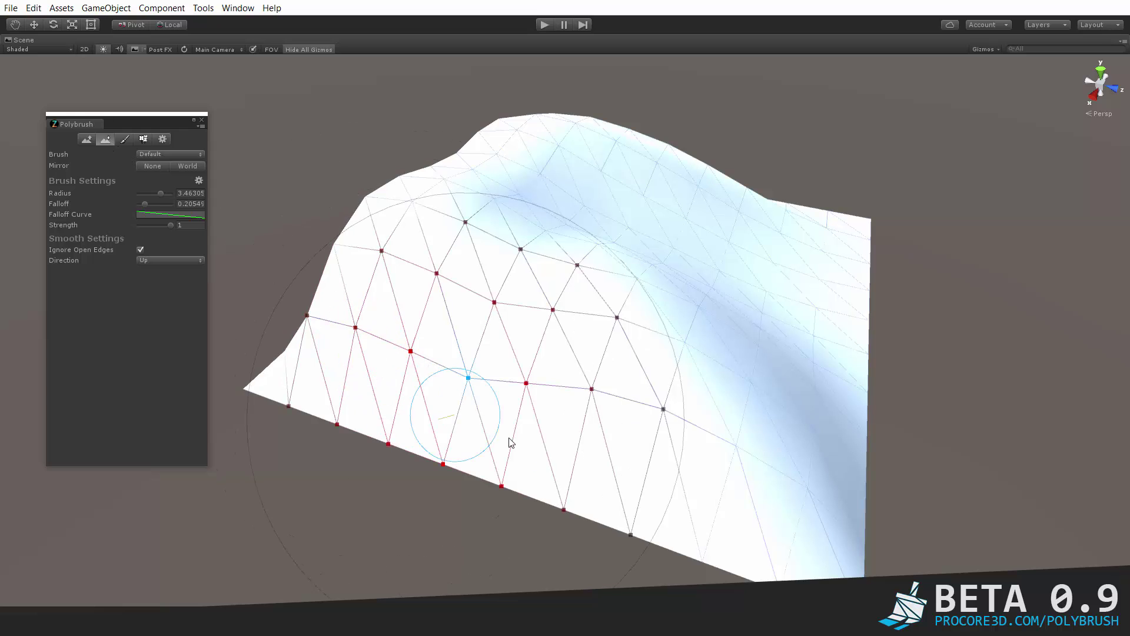
mouse_move(507, 443)
alt+mouse_down()
mouse_move(608, 391)
mouse_move(479, 403)
alt+mouse_up()
mouse_move(486, 471)
alt+mouse_down()
mouse_move(590, 474)
mouse_move(507, 401)
alt+mouse_up()
click(86, 139)
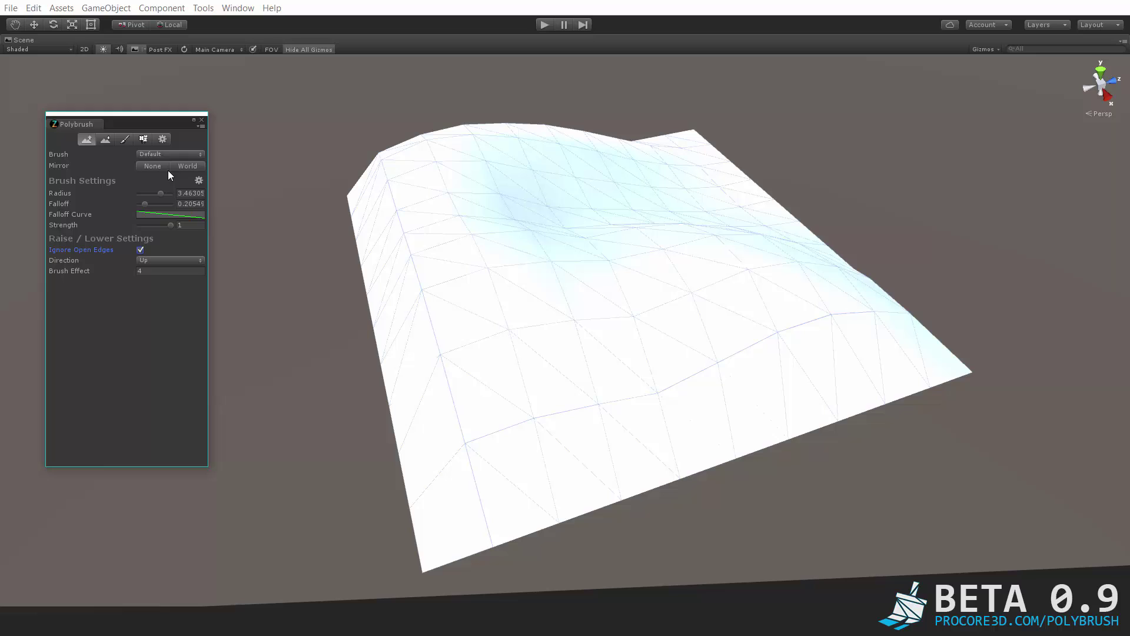
- Turn off Ignore Open Edges and raise the mesh's border vertices around the near corner
click(142, 250)
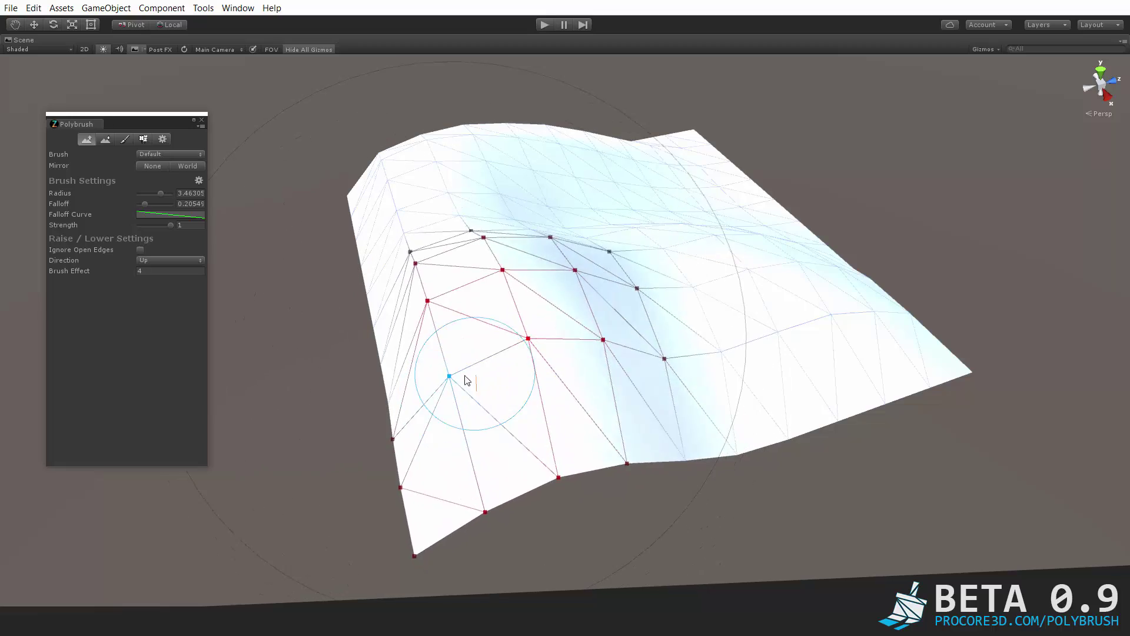
mouse_move(449, 376)
alt+mouse_down()
mouse_move(517, 394)
mouse_move(656, 379)
mouse_move(709, 305)
mouse_move(613, 338)
mouse_move(635, 404)
mouse_move(686, 423)
mouse_move(677, 415)
alt+mouse_up()
- Set the brush Direction to Normal and push the mesh out along its normals from several sides
click(166, 260)
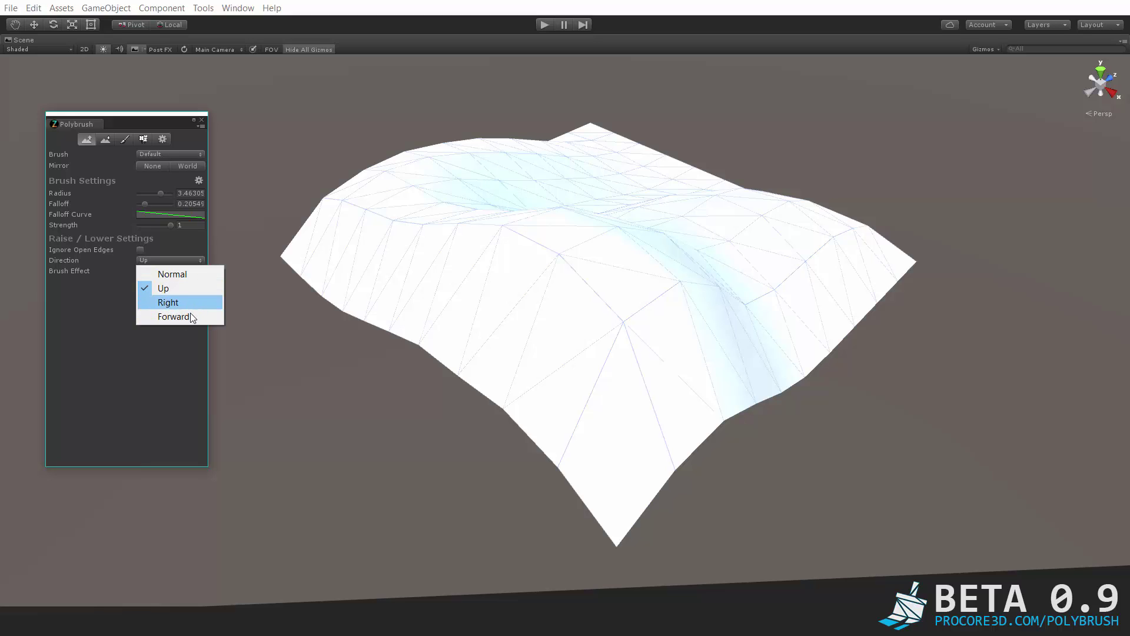
click(190, 275)
alt+drag(664, 287, 584, 164)
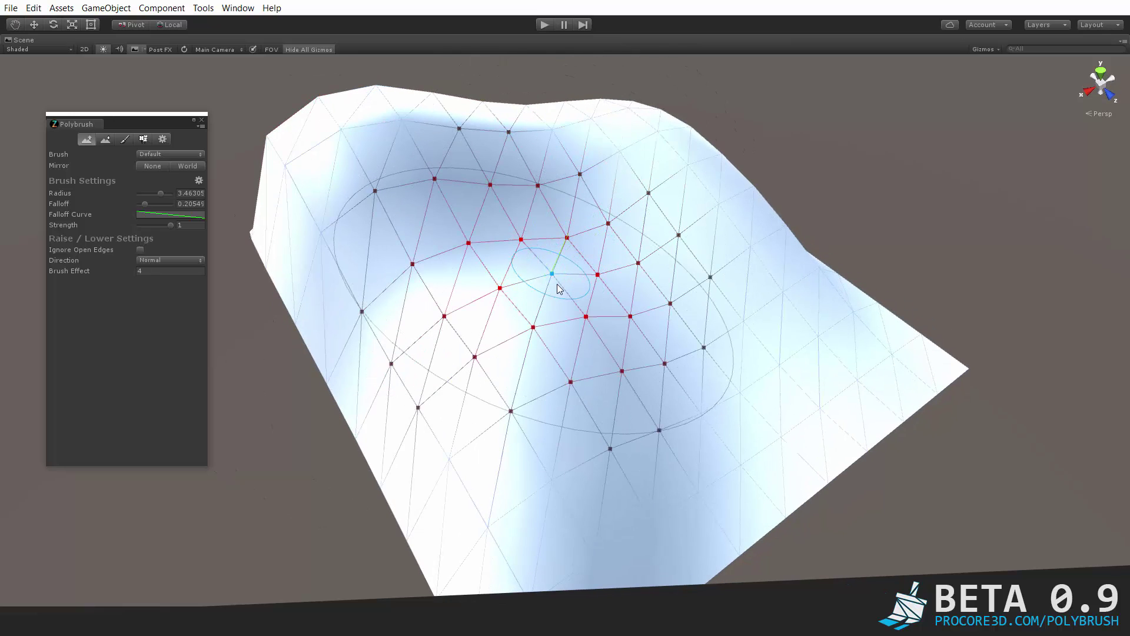
mouse_move(555, 282)
alt+mouse_down()
mouse_move(584, 278)
mouse_move(568, 255)
mouse_move(618, 245)
mouse_move(560, 244)
mouse_move(623, 253)
mouse_move(741, 227)
mouse_move(580, 235)
alt+mouse_up()
drag(594, 177, 606, 161)
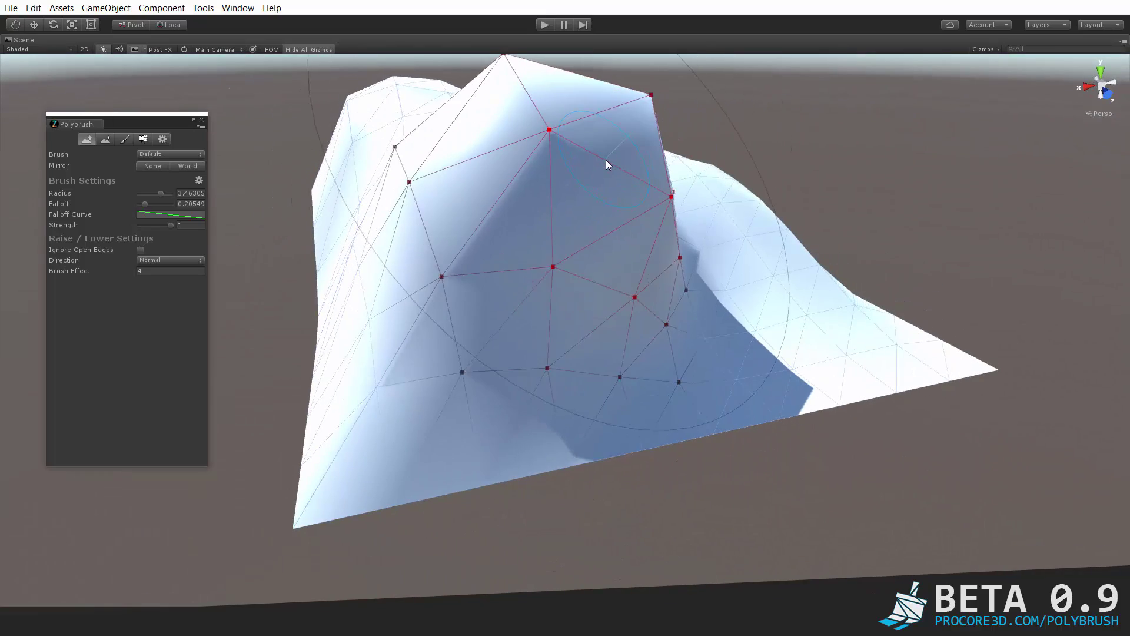
alt+drag(638, 194, 643, 340)
alt+drag(579, 247, 700, 315)
alt+drag(474, 262, 574, 270)
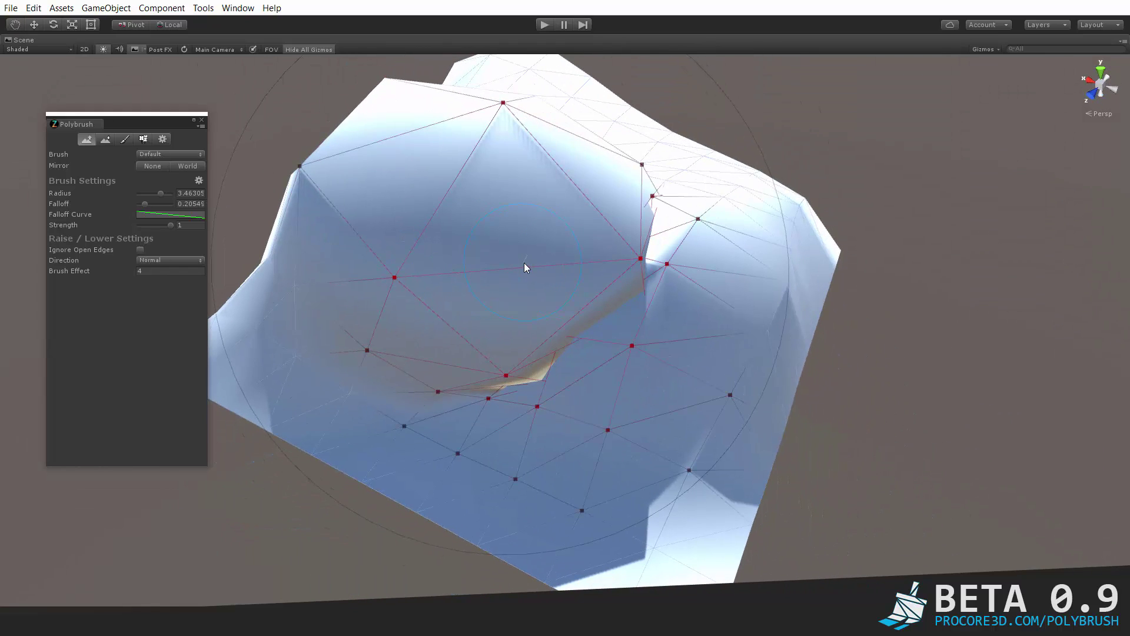
- Undo all the sculpting strokes on the plane
key(ctrl+z)
key(ctrl+z)
key(ctrl+z)
key(ctrl+z)
drag(525, 267, 526, 268)
key(ctrl+z)
key(ctrl+z)
key(ctrl+z)
key(ctrl+z)
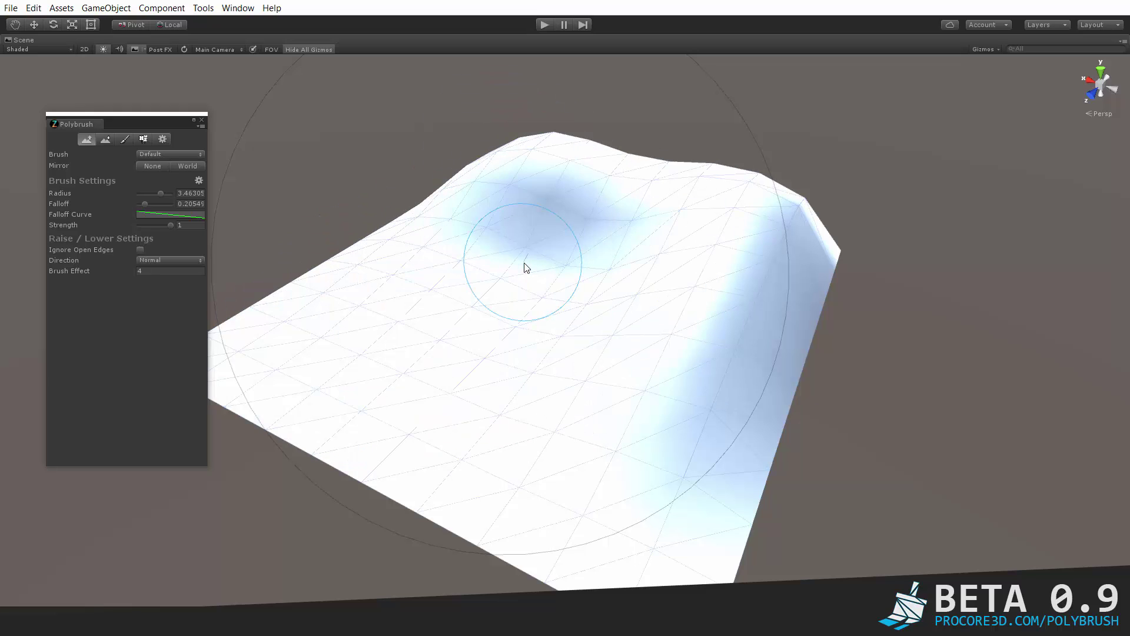
- Build up a hill along the vertex normals, reducing the brush radius to about 1.14 and the falloff to about 0.129
alt+drag(492, 295, 524, 252)
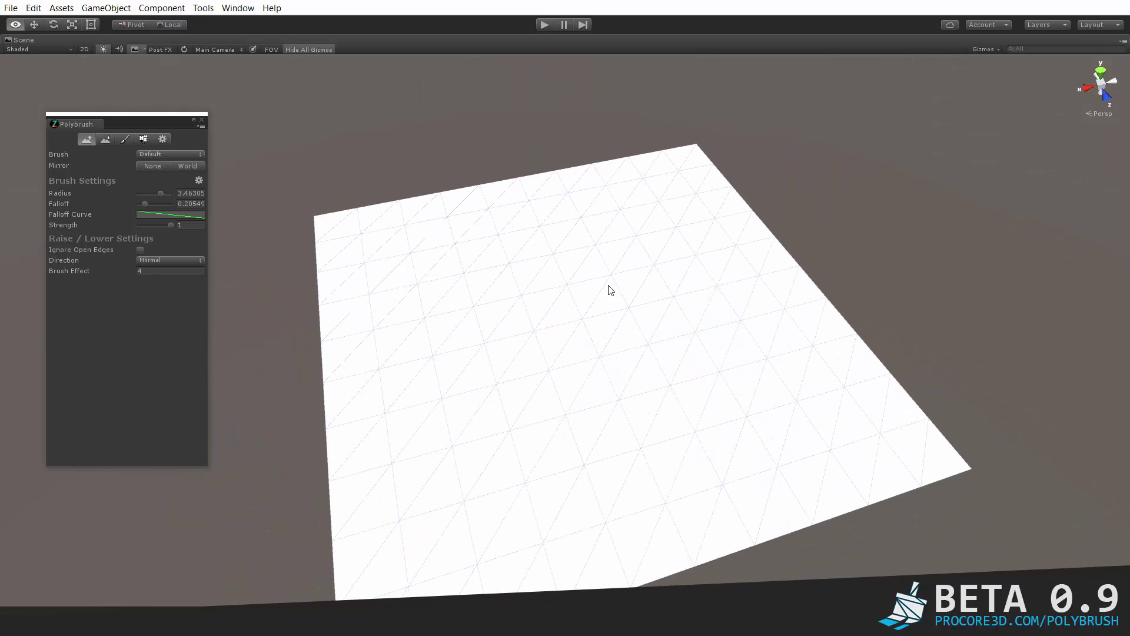
mouse_move(460, 300)
mouse_down()
mouse_move(627, 432)
mouse_move(562, 360)
mouse_move(585, 272)
mouse_up()
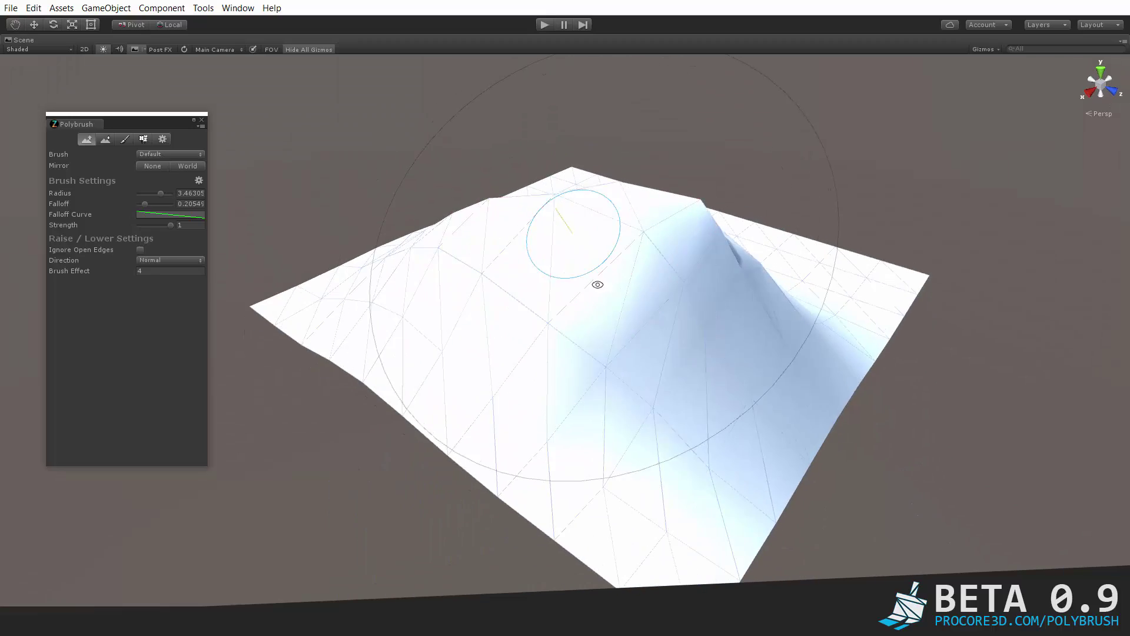
alt+drag(641, 335, 396, 333)
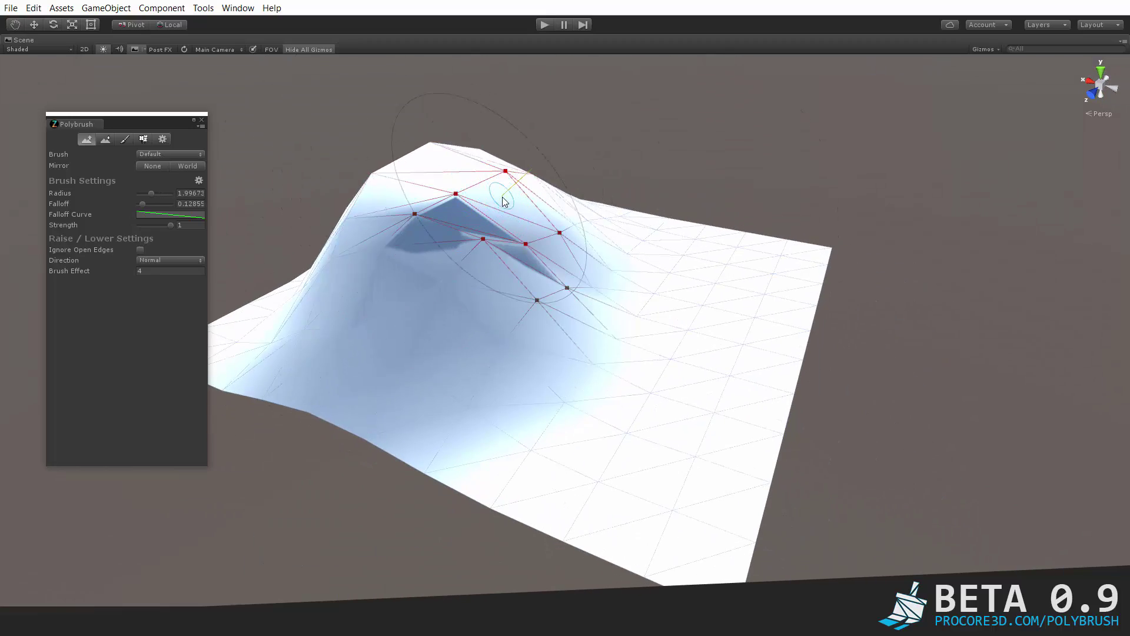
ctrl+scroll(512, 223, down, 5)
mouse_move(521, 235)
mouse_down()
mouse_move(570, 248)
mouse_move(561, 272)
mouse_move(553, 250)
mouse_move(598, 308)
mouse_move(507, 273)
mouse_move(346, 275)
mouse_move(641, 365)
mouse_move(643, 348)
mouse_up()
- Undo the hill strokes made along the vertex normals
key(ctrl+z)
key(ctrl+z)
key(ctrl+z)
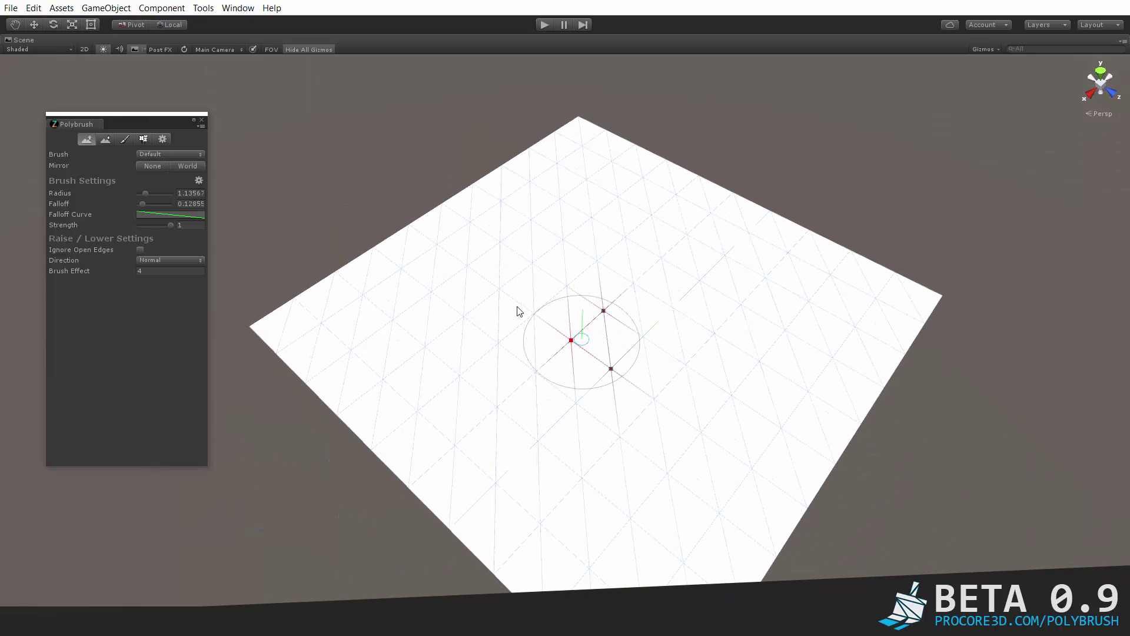
- Set the Brush Effect to 10 and raise a tall peak on the plane with a radius of about 3.11
click(171, 271)
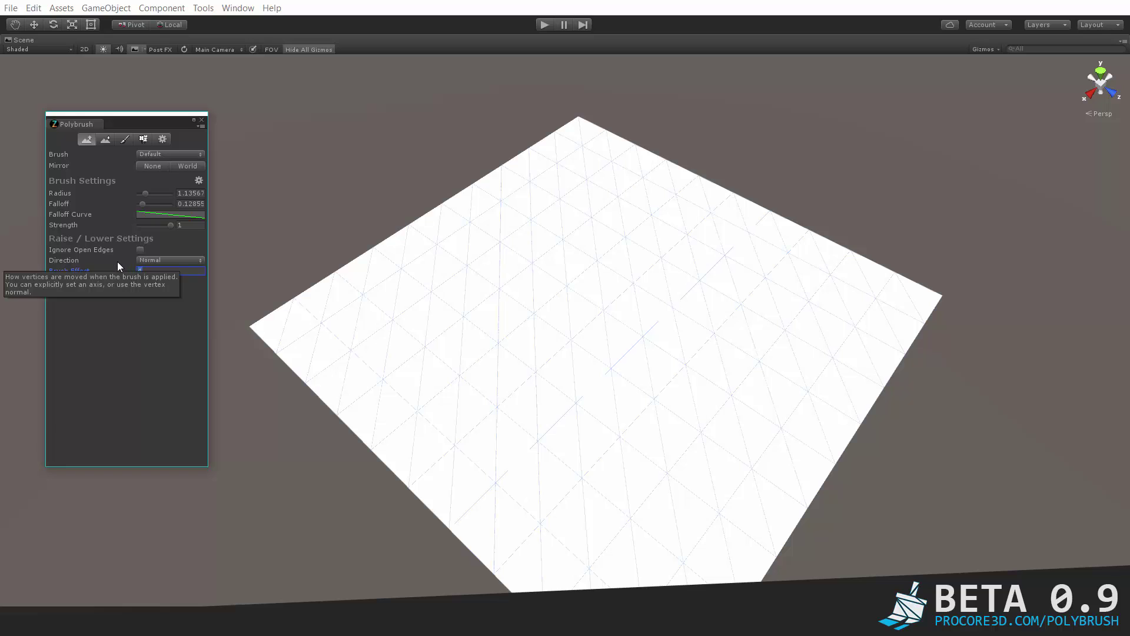
text(10)
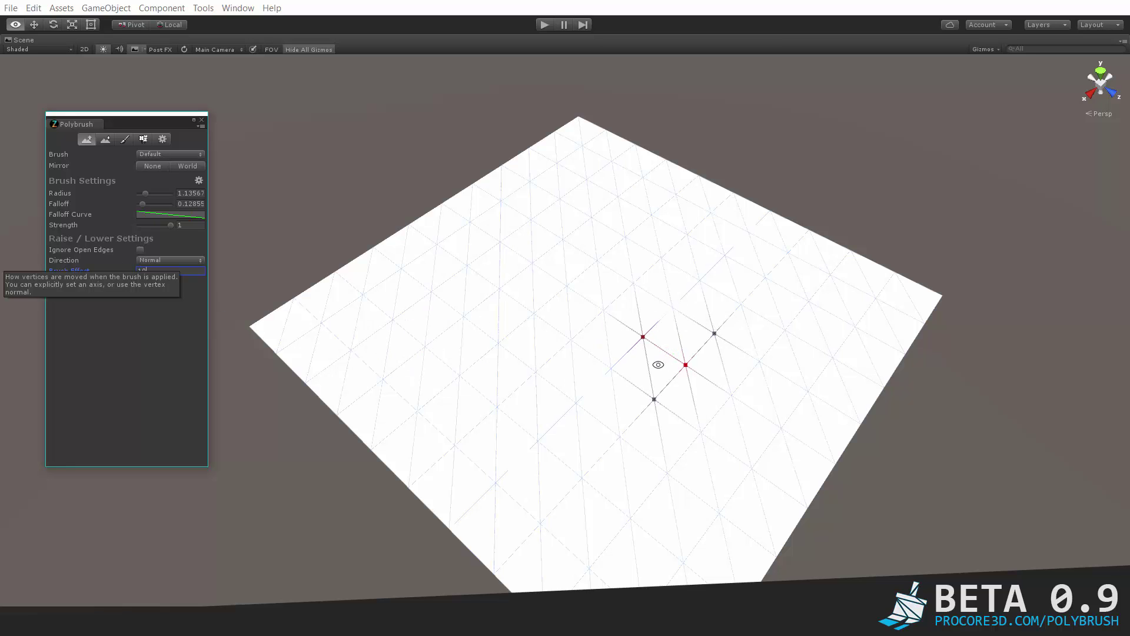
mouse_move(663, 360)
alt+mouse_down()
mouse_move(575, 335)
mouse_move(613, 323)
mouse_move(580, 300)
mouse_move(644, 330)
mouse_move(570, 338)
mouse_move(530, 358)
mouse_move(599, 386)
alt+mouse_up()
ctrl+scroll(575, 332, up, 6)
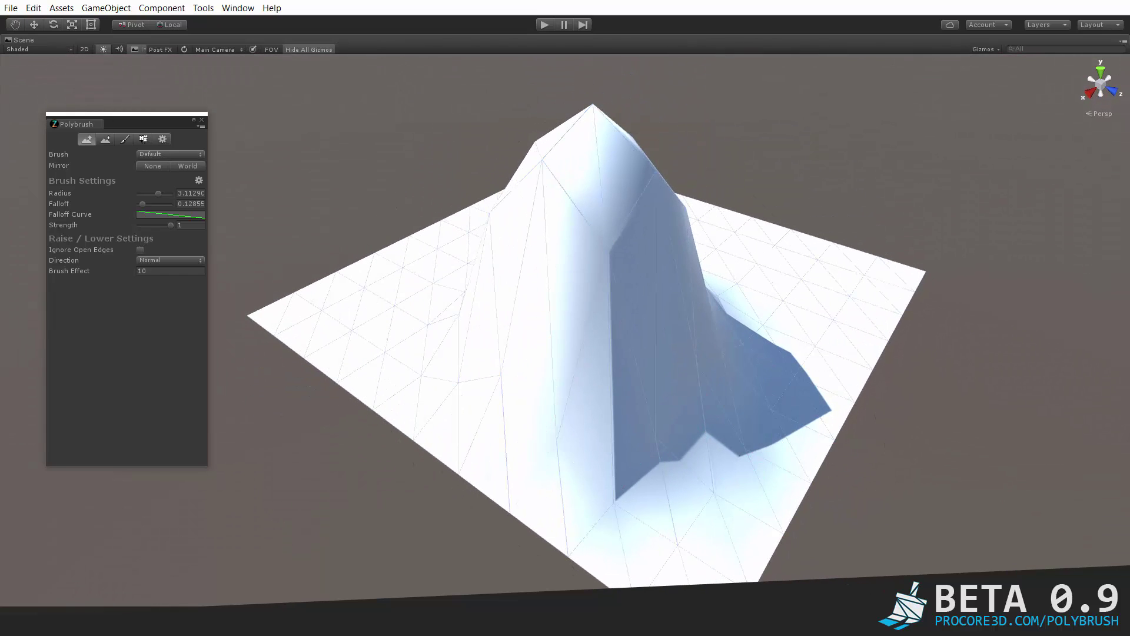
alt+drag(570, 312, 696, 322)
- Set the Brush Effect to 0.25 and undo the tall peak so the plane is flat
click(156, 272)
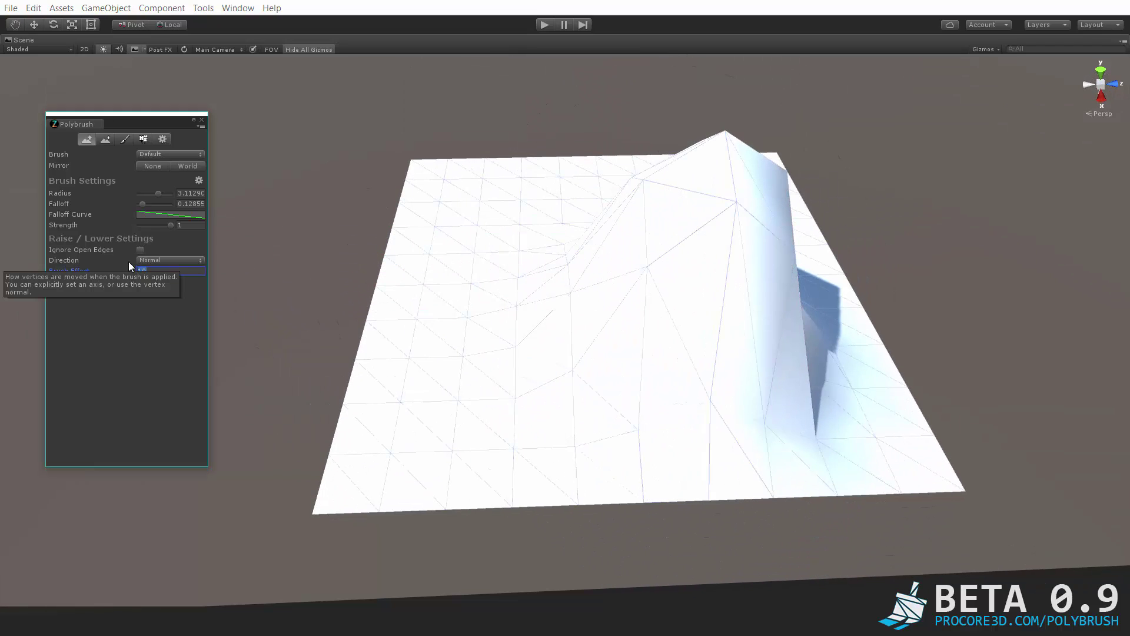
key(BackSpace)
key(BackSpace)
text(0.25)
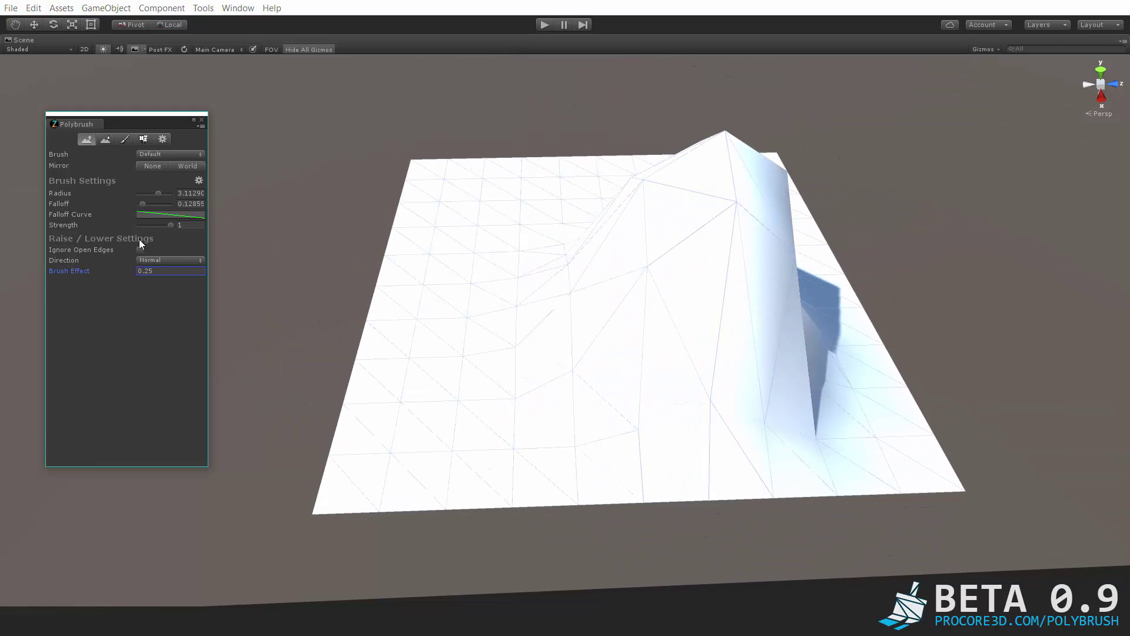
alt+drag(339, 330, 447, 370)
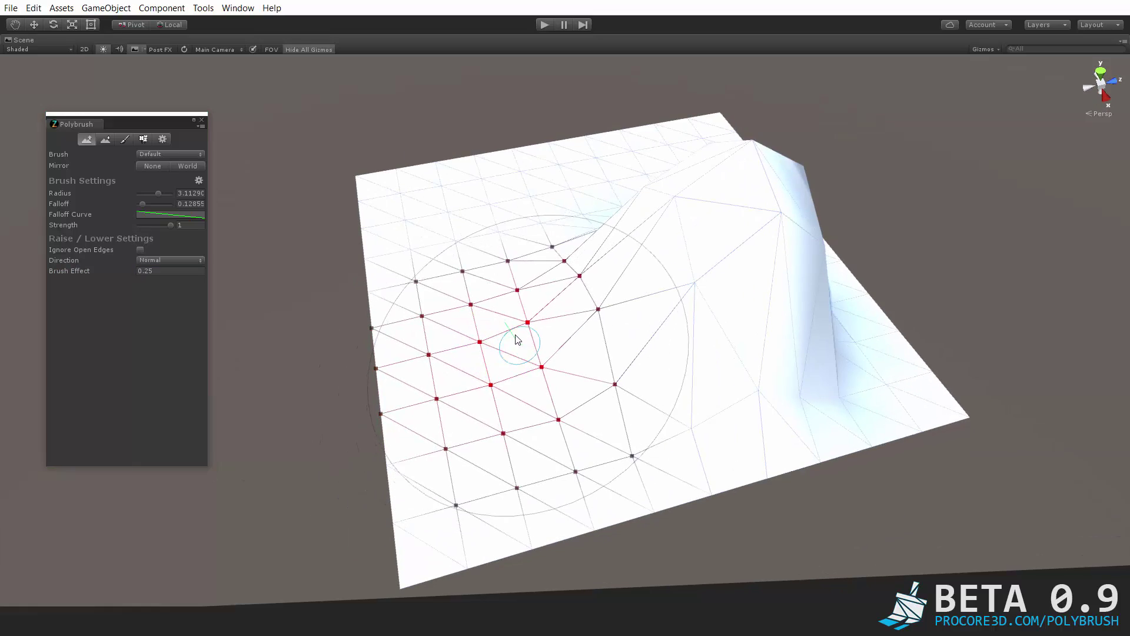
alt+drag(517, 371, 555, 353)
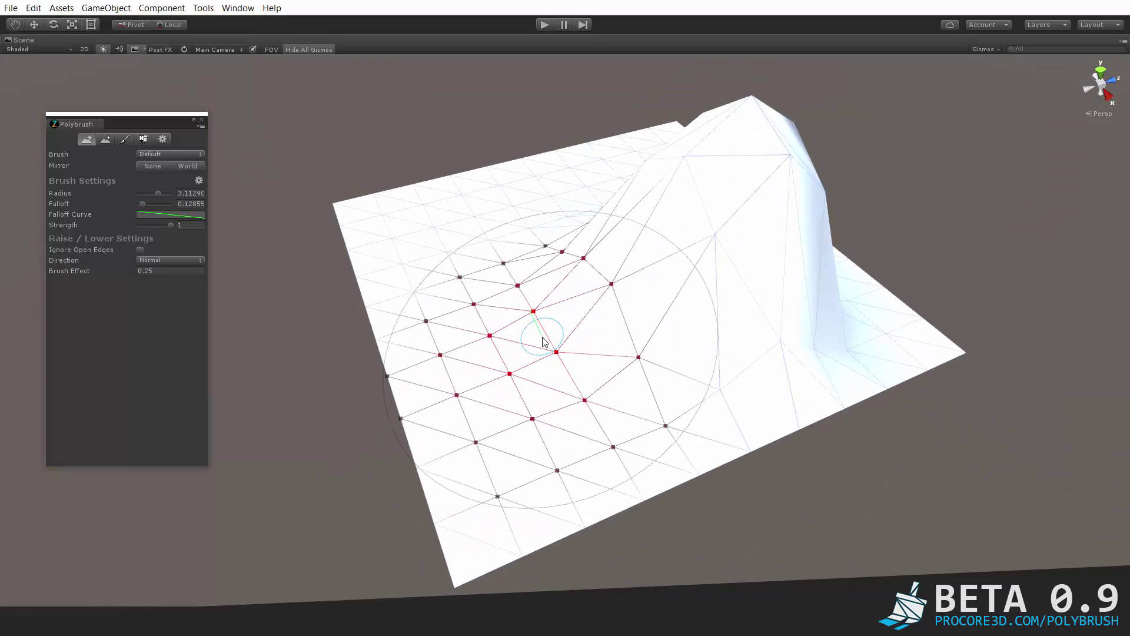
mouse_move(672, 324)
alt+mouse_down()
mouse_move(380, 313)
mouse_move(732, 327)
alt+mouse_up()
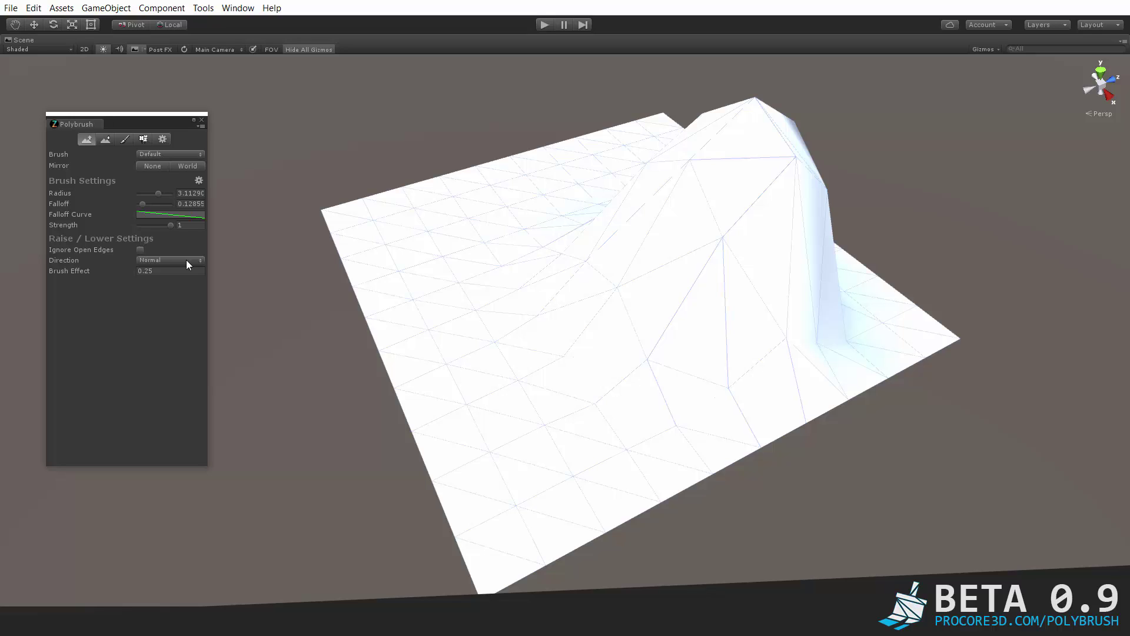
mouse_move(588, 311)
alt+mouse_down()
mouse_move(788, 312)
mouse_move(694, 303)
alt+mouse_up()
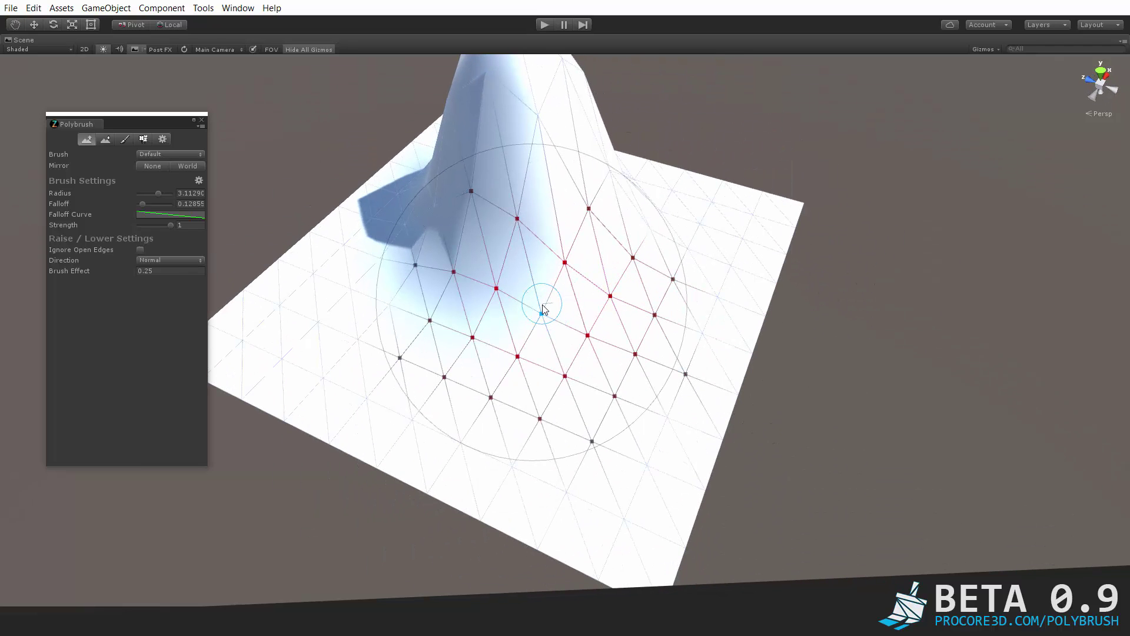
key(ctrl+z)
alt+drag(547, 310, 504, 308)
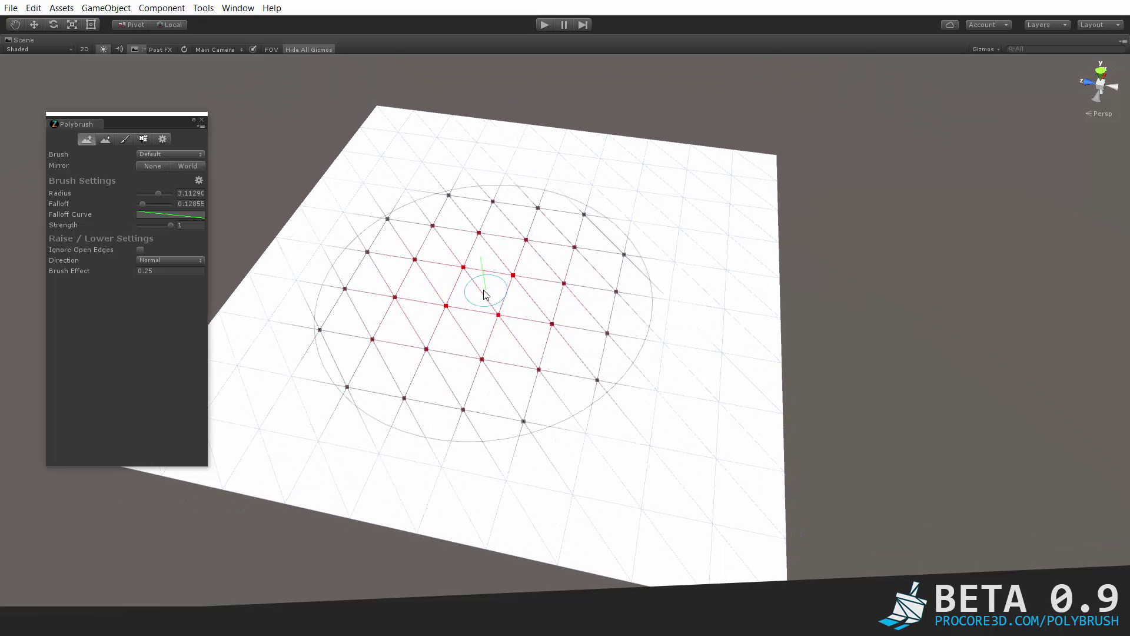
- Set the Brush Effect to 5 and sculpt a broad test stroke near the middle of the plane
click(124, 270)
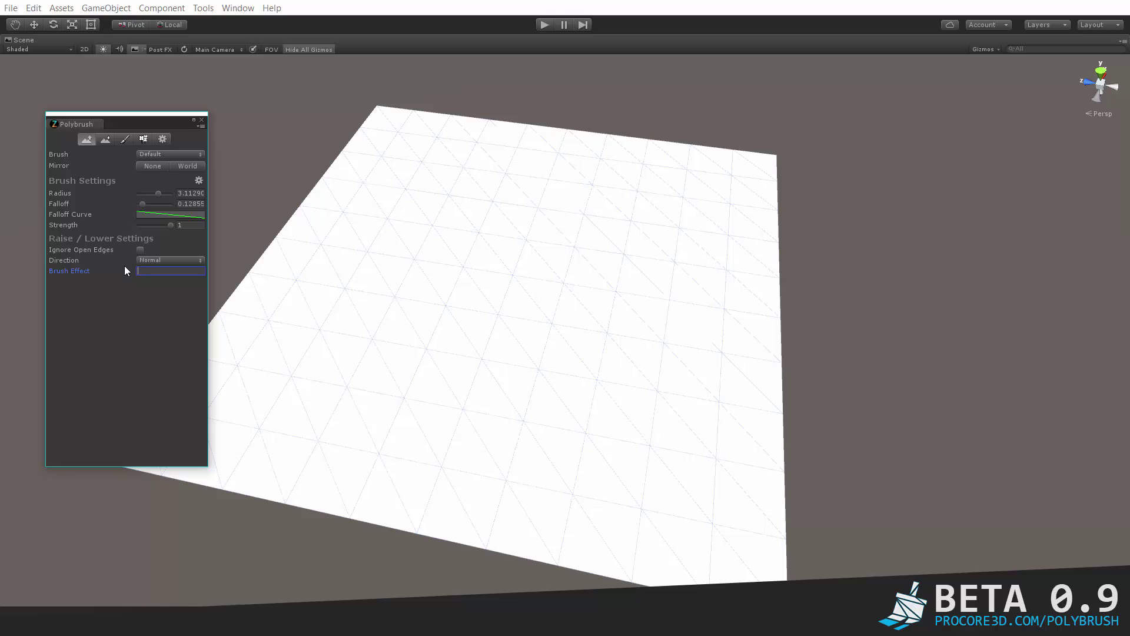
mouse_move(744, 378)
alt+mouse_down()
mouse_move(555, 331)
mouse_move(518, 294)
alt+mouse_up()
mouse_move(517, 253)
mouse_down()
mouse_move(549, 303)
mouse_move(517, 260)
mouse_move(546, 281)
mouse_move(606, 242)
mouse_move(538, 222)
mouse_move(525, 259)
mouse_move(488, 249)
mouse_move(505, 275)
mouse_move(513, 266)
mouse_move(455, 329)
mouse_move(543, 298)
mouse_move(497, 306)
mouse_move(672, 306)
mouse_move(654, 346)
mouse_move(492, 272)
mouse_up()
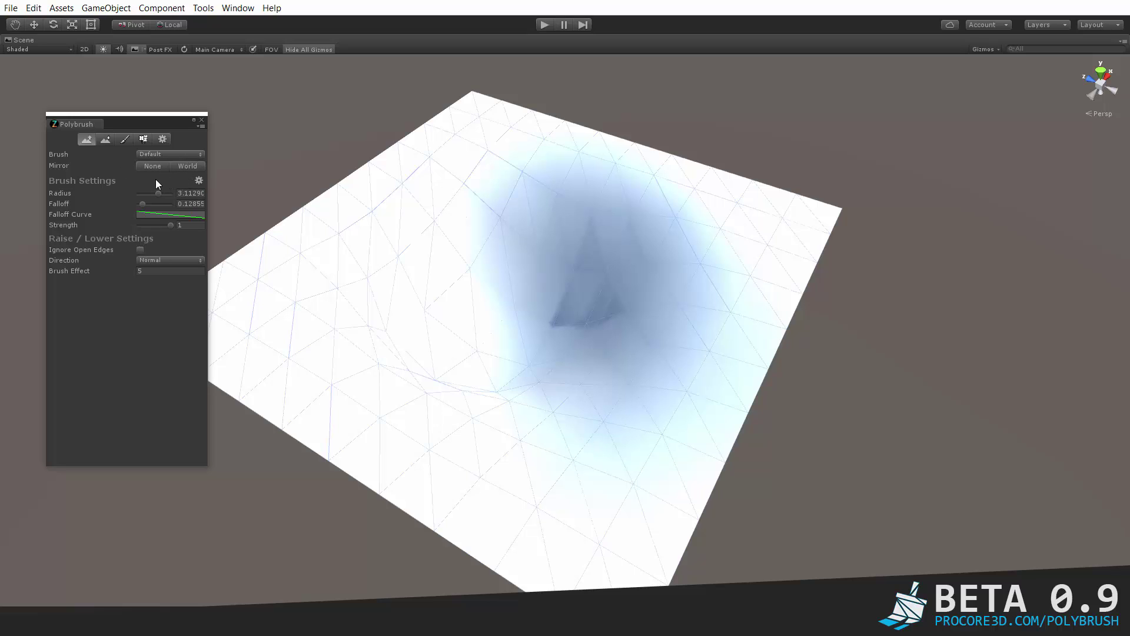
- Undo the sculpting made with the Brush Effect of 5
key(ctrl+z)
key(ctrl+z)
mouse_move(479, 294)
alt+mouse_down()
mouse_move(544, 296)
mouse_move(512, 262)
mouse_move(593, 285)
mouse_move(492, 298)
alt+mouse_up()
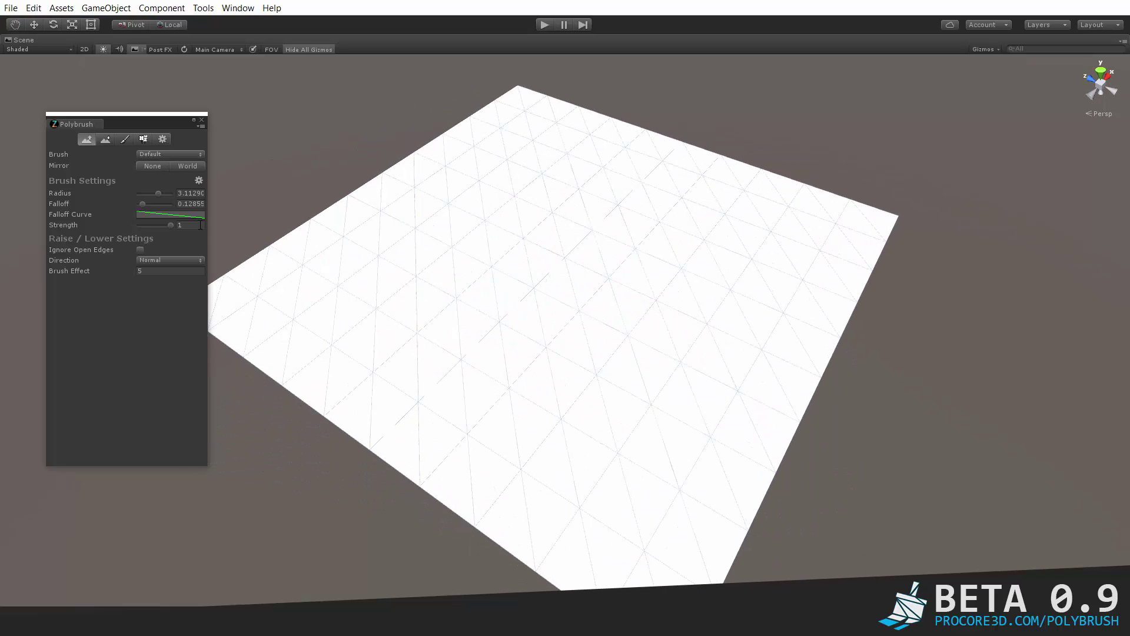
- Add a new brush preset
click(173, 153)
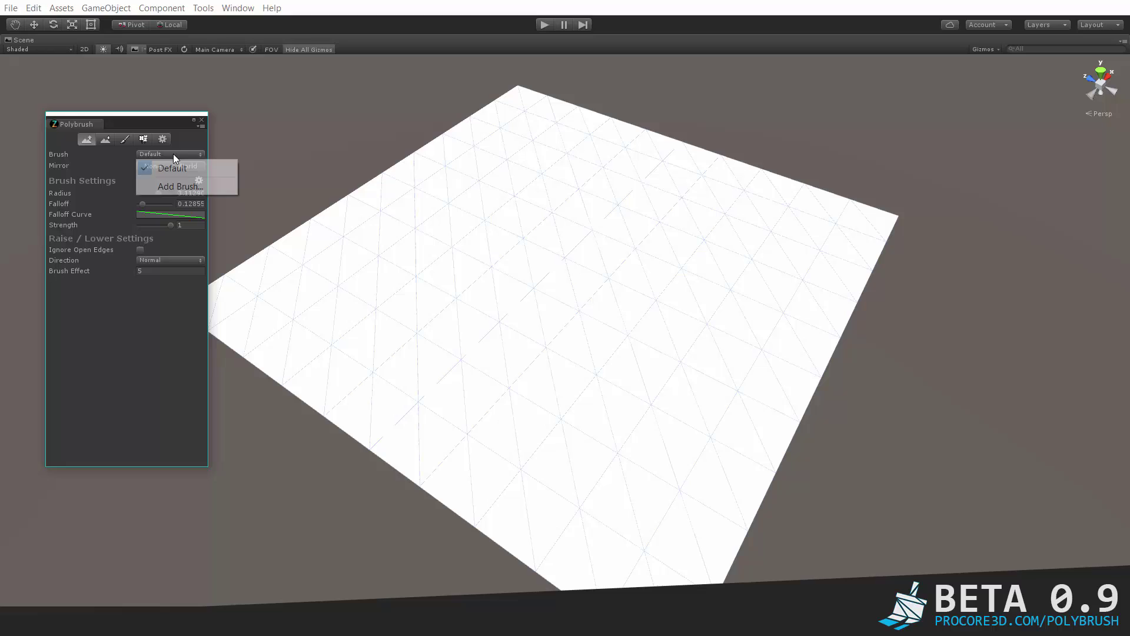
click(196, 187)
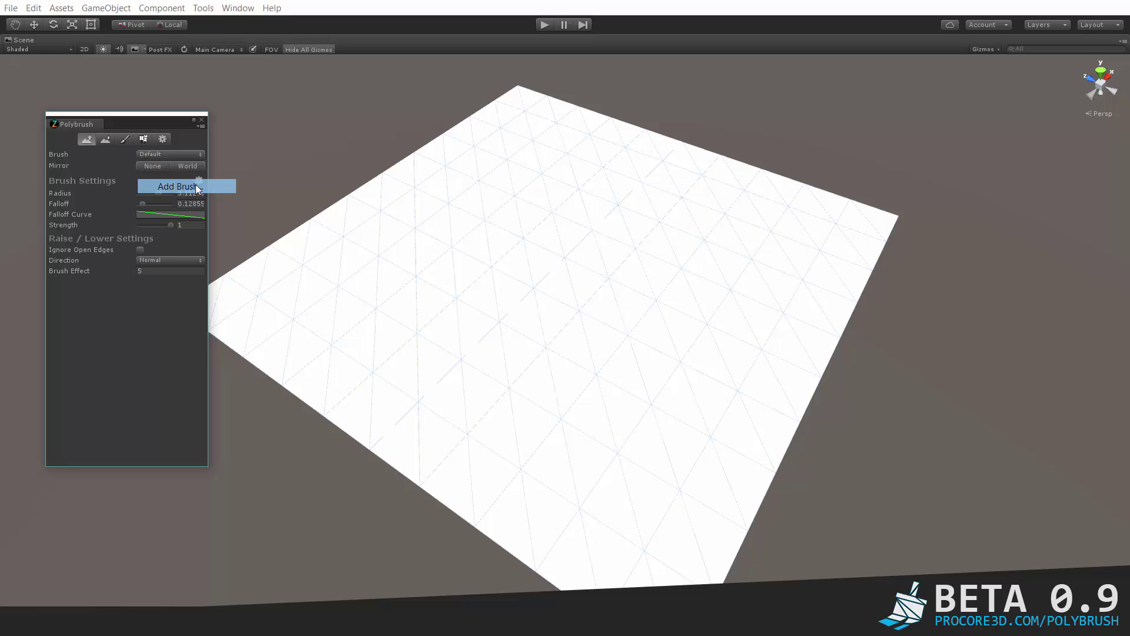
click(178, 154)
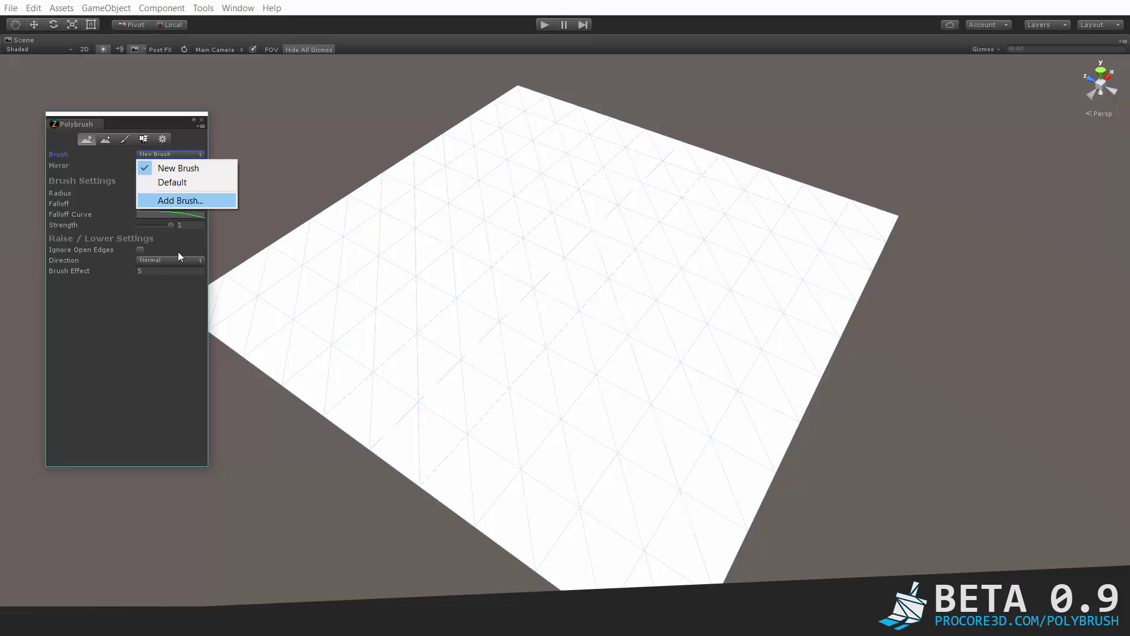
click(166, 203)
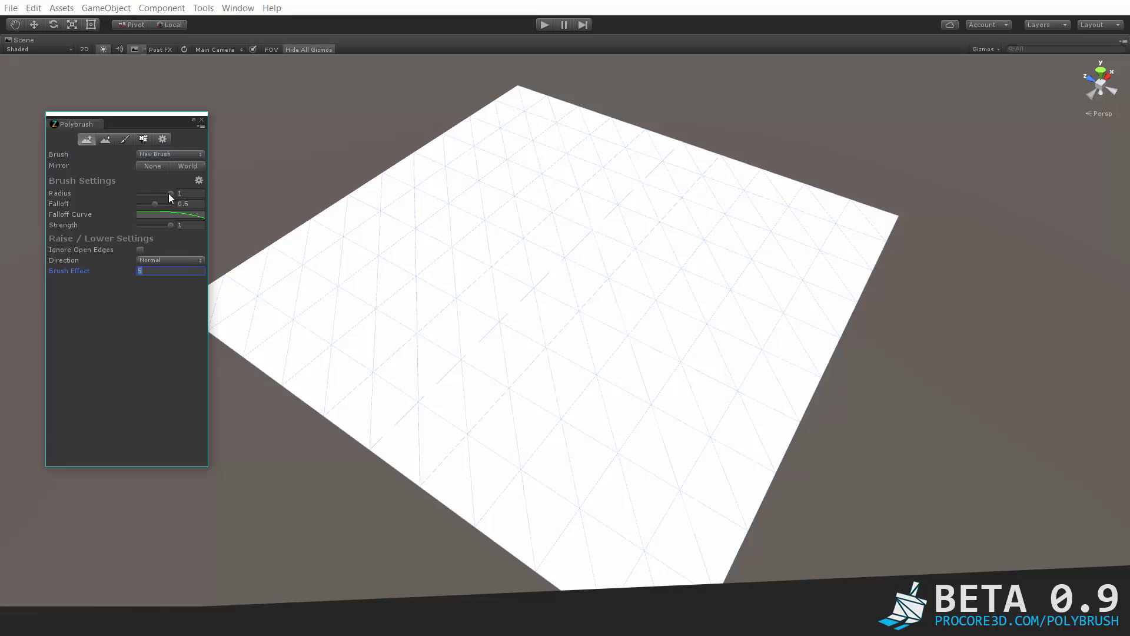
- Give the new brush a radius of 0.64, a falloff of about 0.924 and a straight linear falloff curve
drag(168, 193, 157, 195)
click(159, 214)
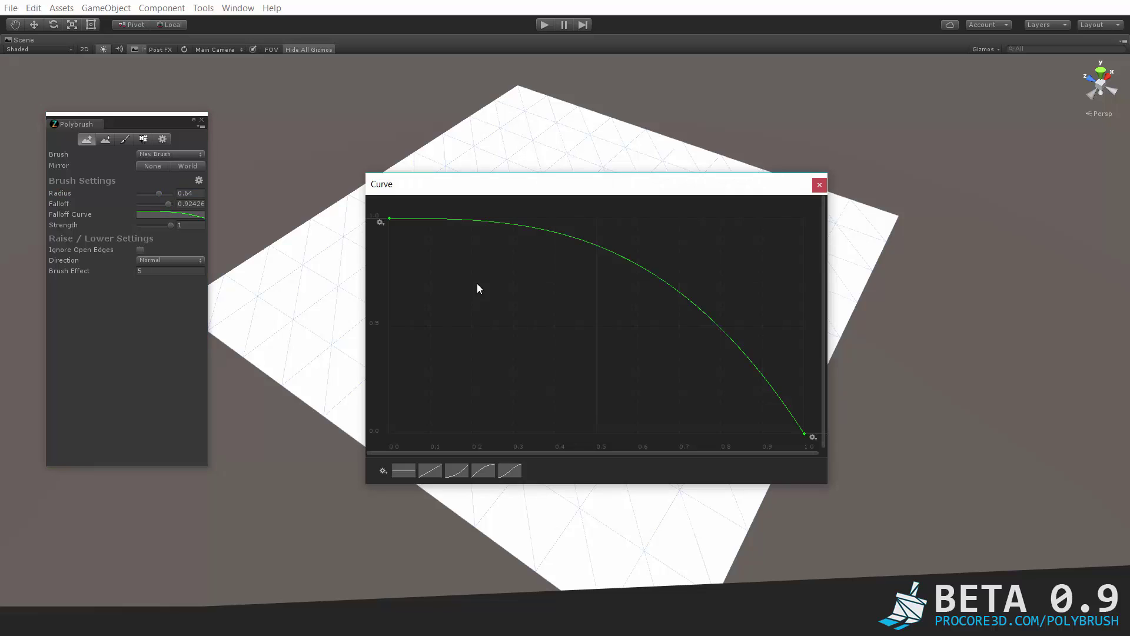
click(431, 470)
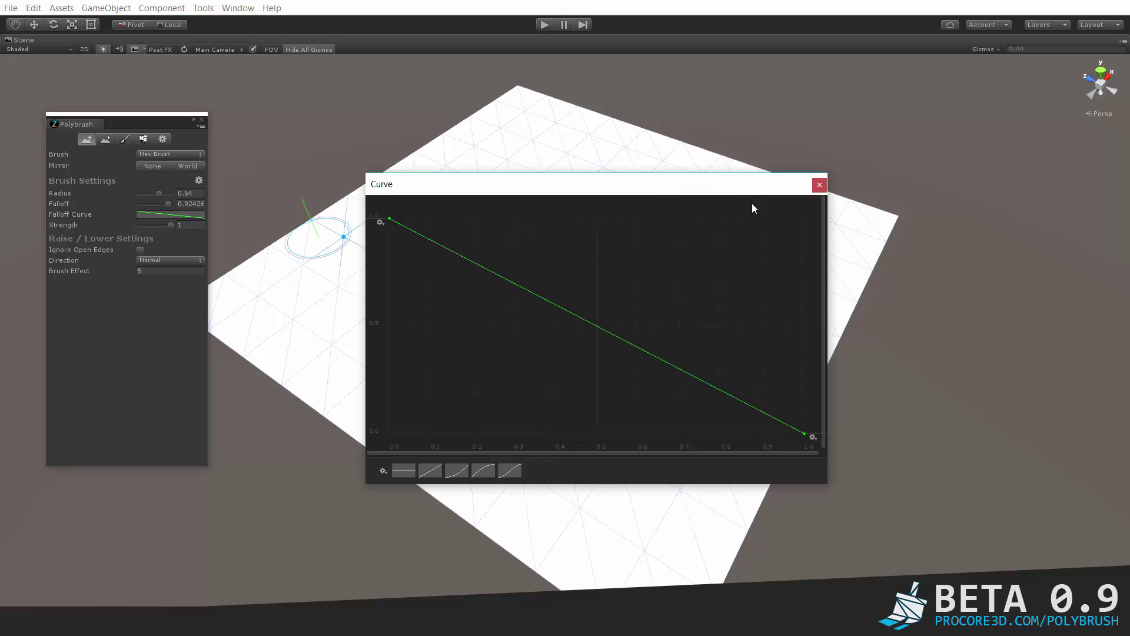
click(823, 185)
- Add a second new brush preset and switch back to the Default brush
click(175, 154)
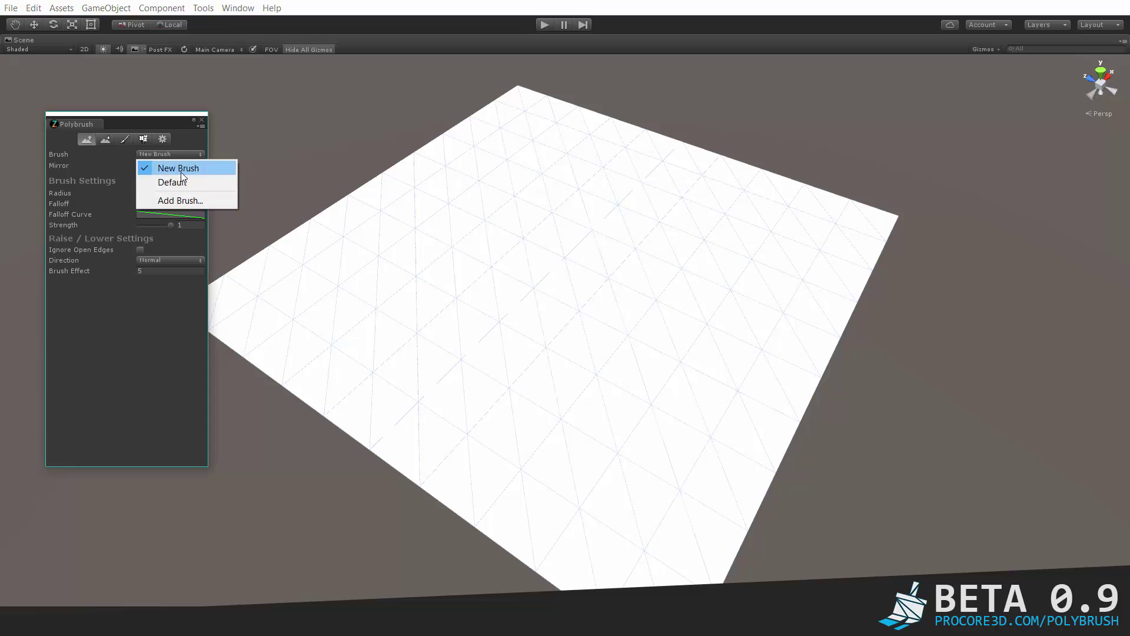
click(180, 200)
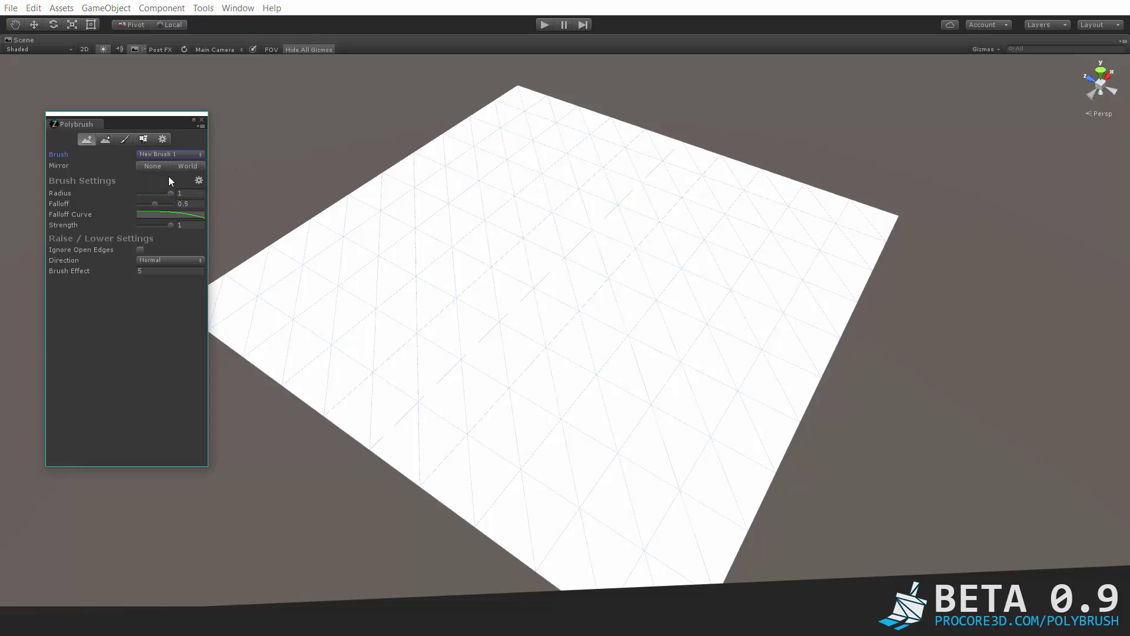
click(177, 152)
click(177, 197)
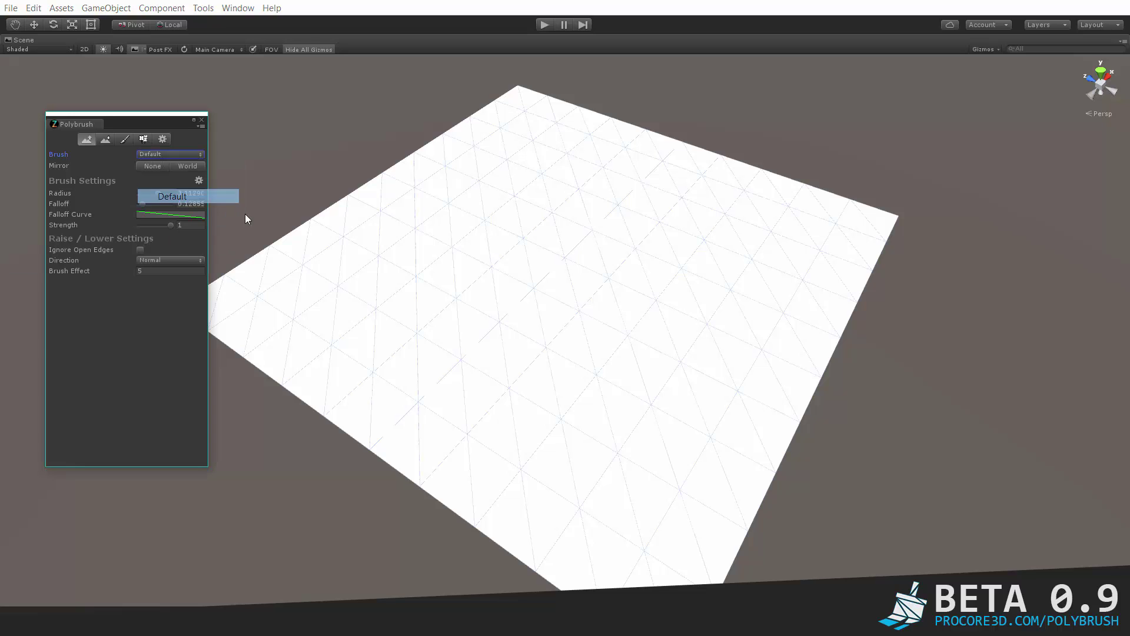
- Switch through the New Brush and New Brush 1 presets and return to the Default brush
click(187, 151)
click(180, 182)
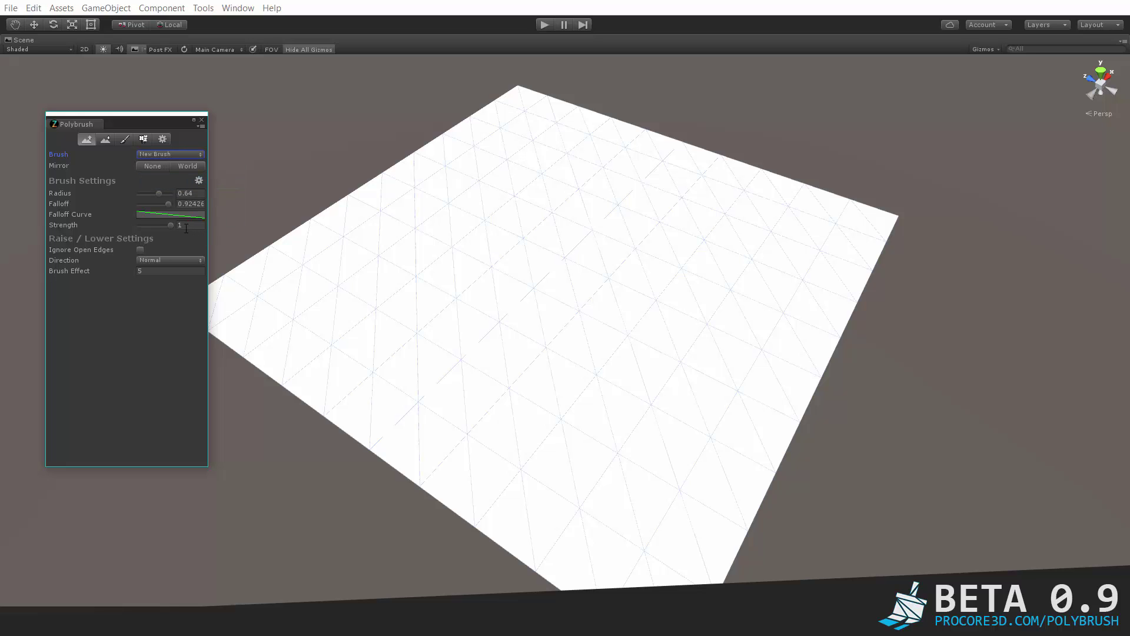
click(200, 156)
click(189, 170)
click(158, 154)
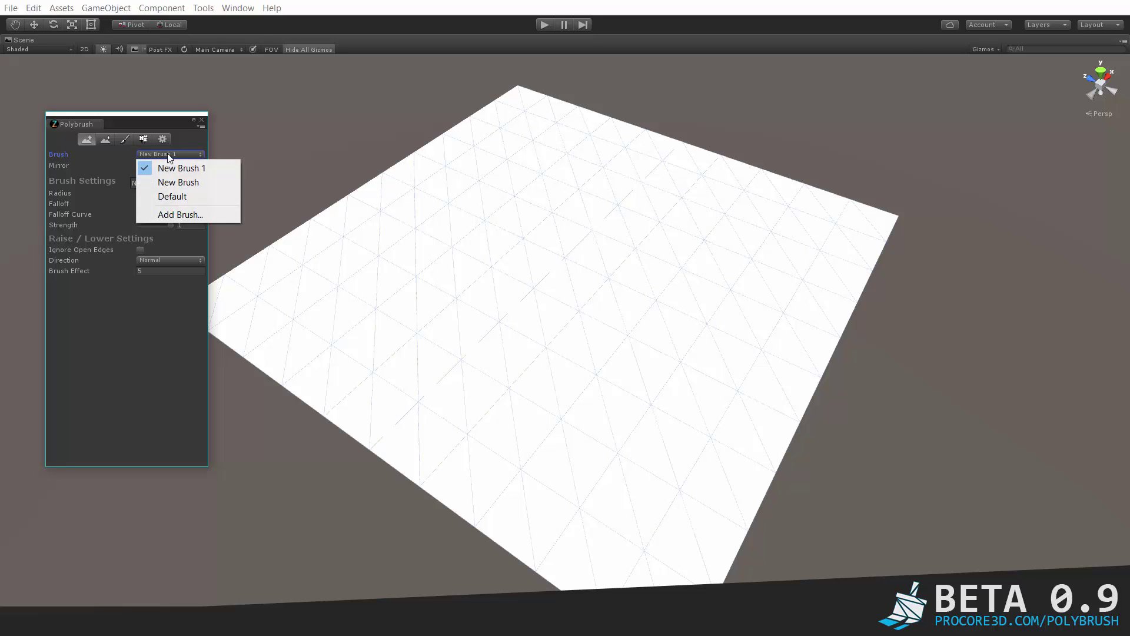
click(171, 197)
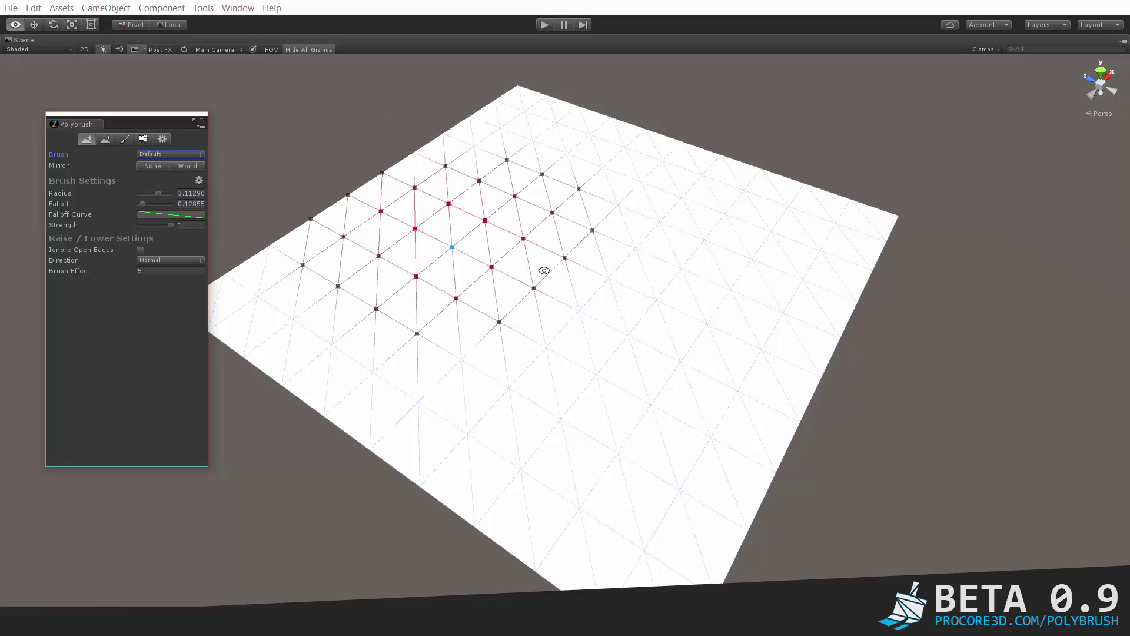
- Set brush mirroring to the X axis in World space, try it on the plane and undo the test stroke
alt+drag(545, 270, 463, 302)
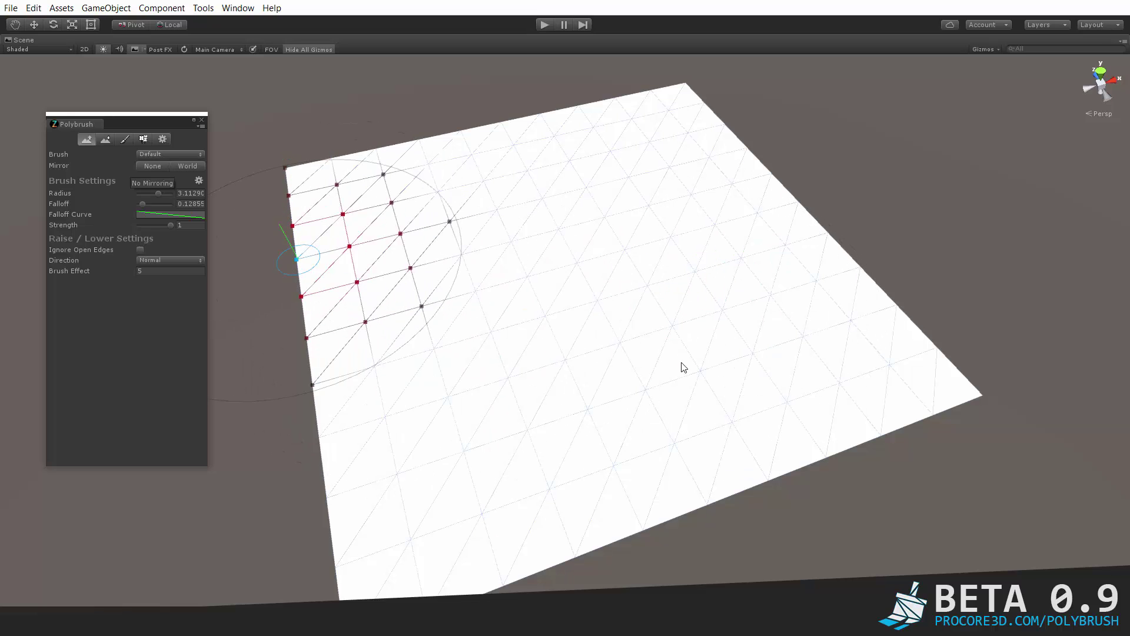
alt+drag(474, 272, 353, 195)
click(160, 167)
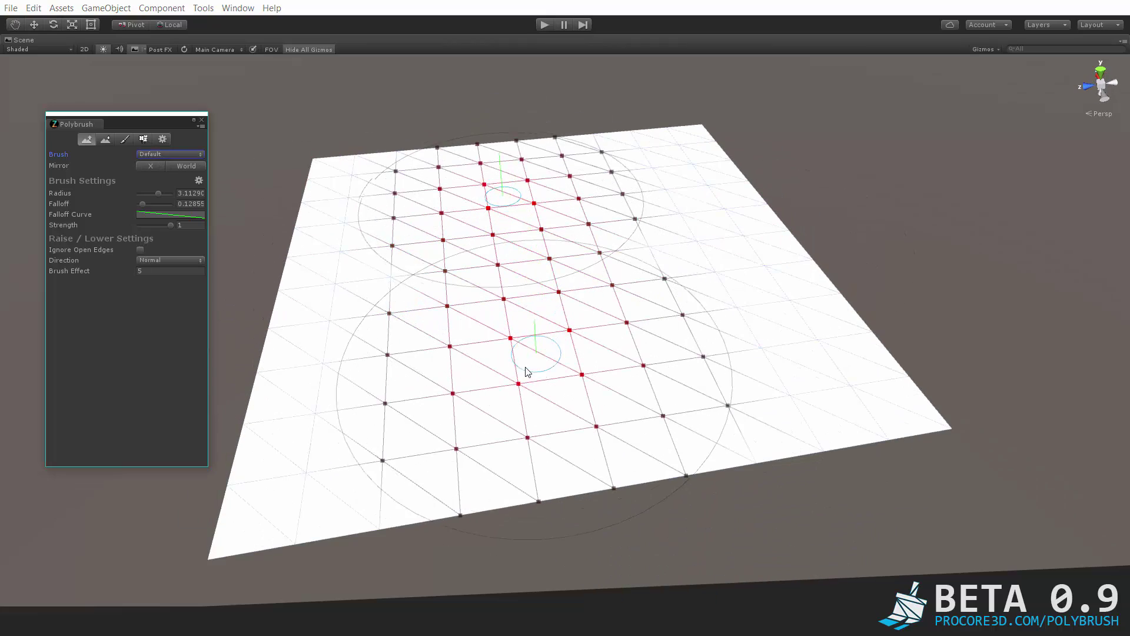
mouse_move(527, 372)
alt+mouse_down()
mouse_move(224, 381)
mouse_move(436, 316)
mouse_move(404, 252)
mouse_move(393, 355)
mouse_move(423, 151)
mouse_move(418, 292)
mouse_move(498, 201)
mouse_move(464, 292)
mouse_move(456, 304)
mouse_move(447, 294)
alt+mouse_up()
key(ctrl+z)
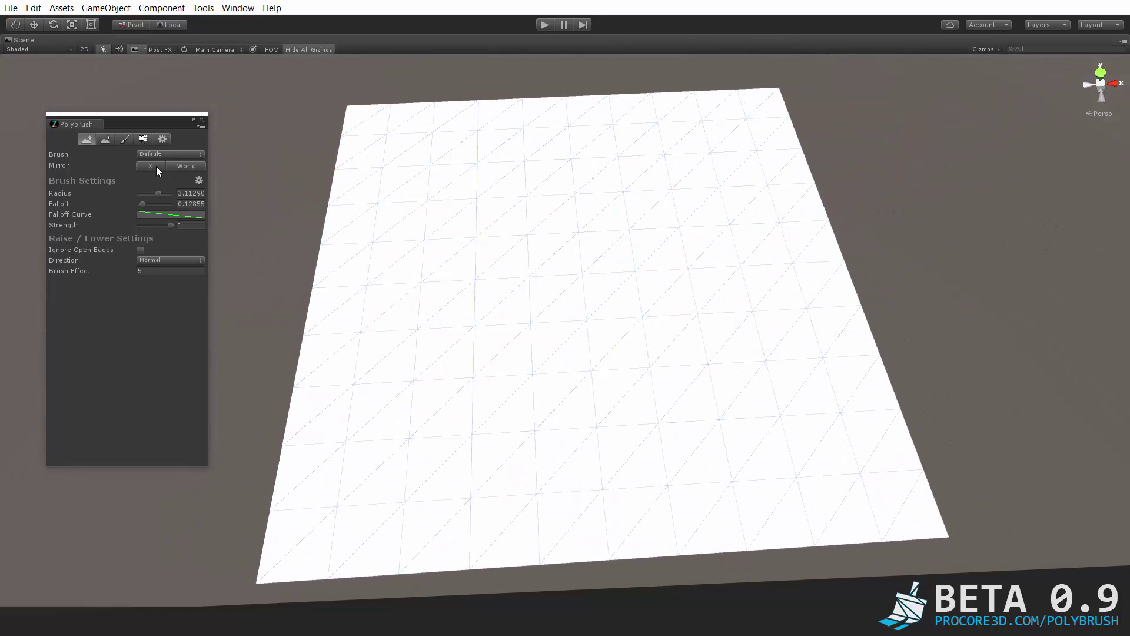
- Change the World mirror axis to Z and preview the mirrored brushes on the plane from different angles
click(156, 167)
mouse_move(600, 283)
alt+mouse_down()
mouse_move(565, 264)
mouse_move(520, 326)
mouse_move(600, 259)
mouse_move(600, 218)
mouse_move(544, 333)
alt+mouse_up()
click(160, 167)
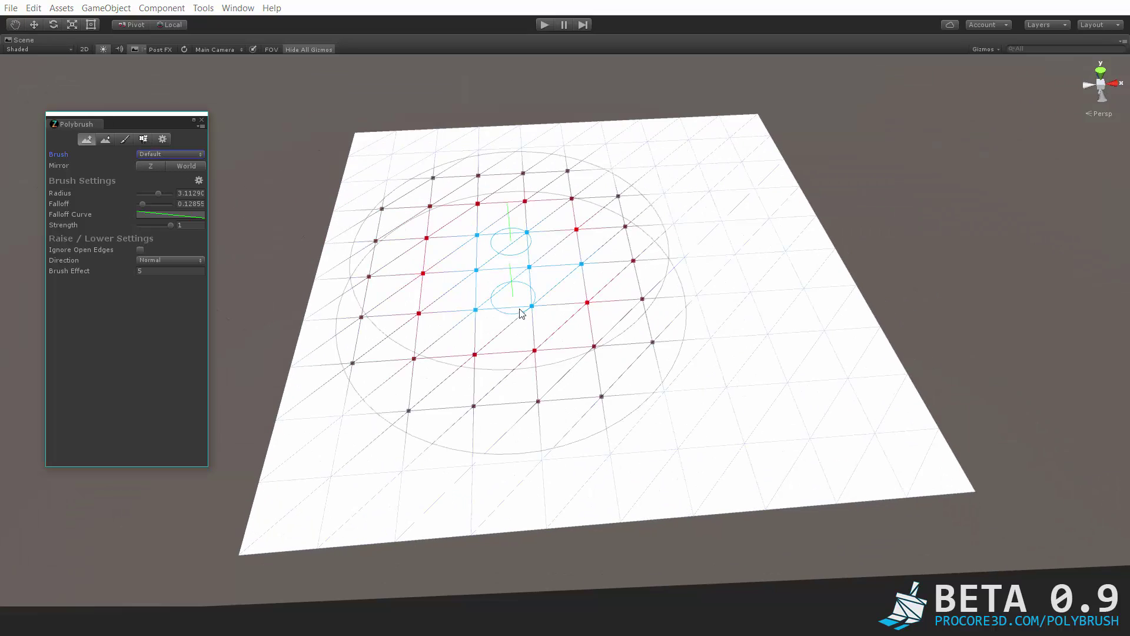
alt+drag(616, 423, 436, 379)
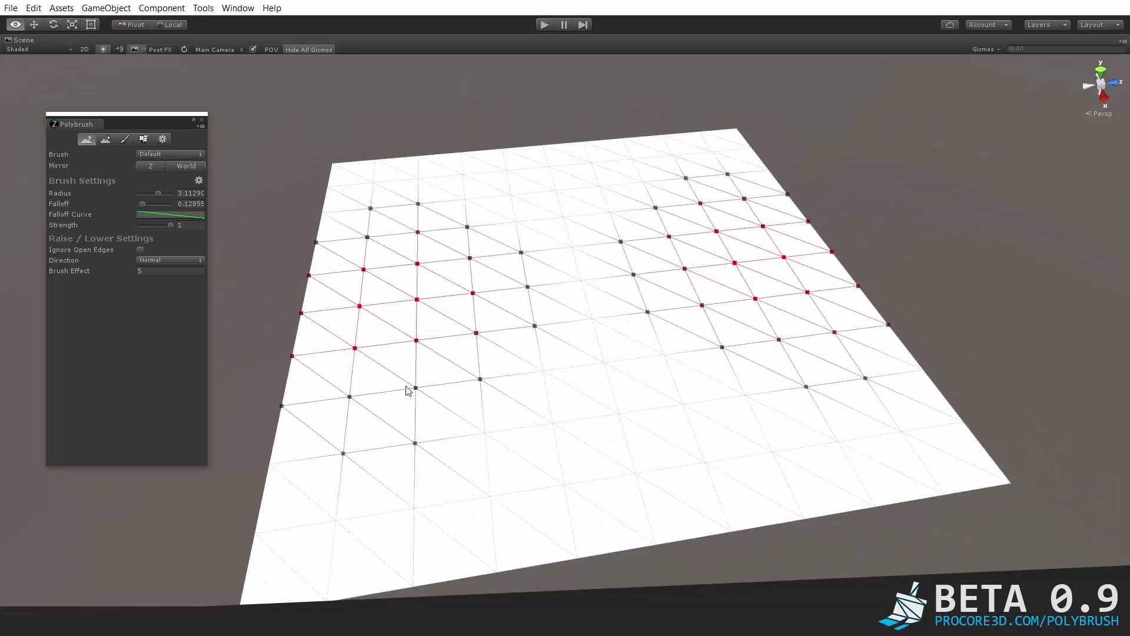
mouse_move(457, 323)
alt+mouse_down()
mouse_move(461, 349)
mouse_move(671, 330)
alt+mouse_up()
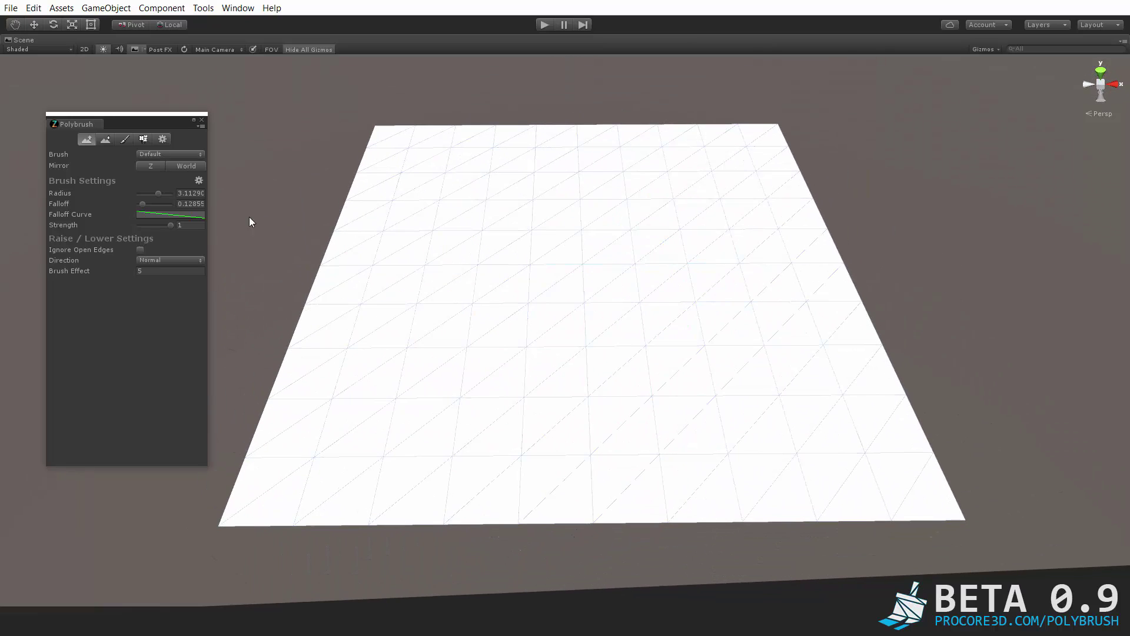
- Set mirroring to the X axis in Camera space and preview the mirrored brushes from several view angles
click(160, 168)
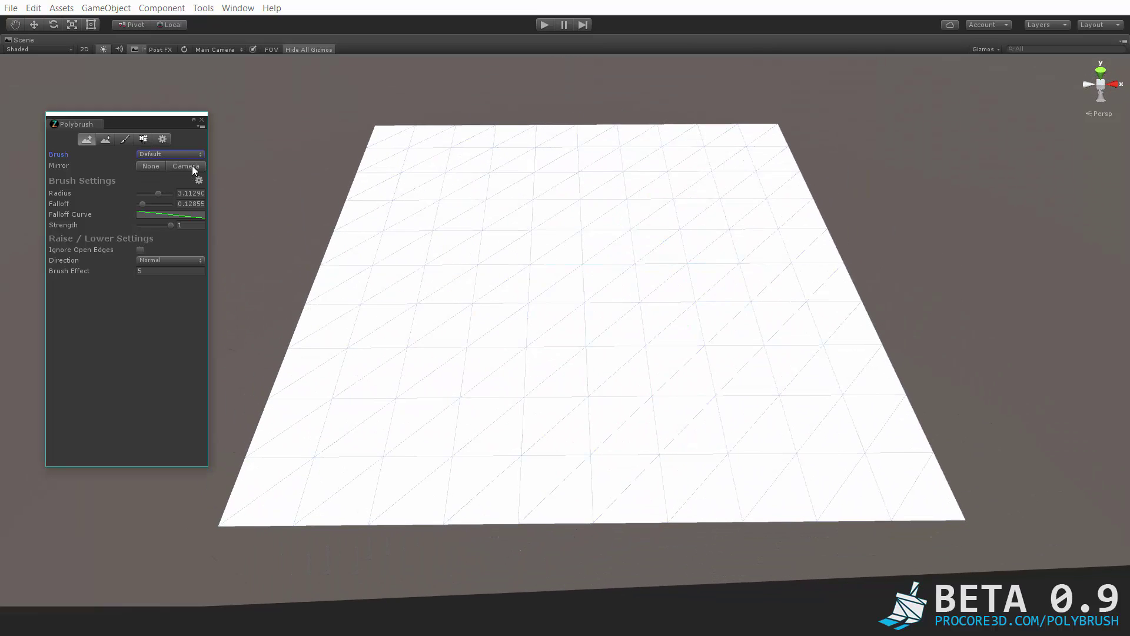
alt+drag(482, 283, 235, 210)
click(148, 154)
click(202, 141)
click(159, 168)
alt+drag(504, 293, 709, 306)
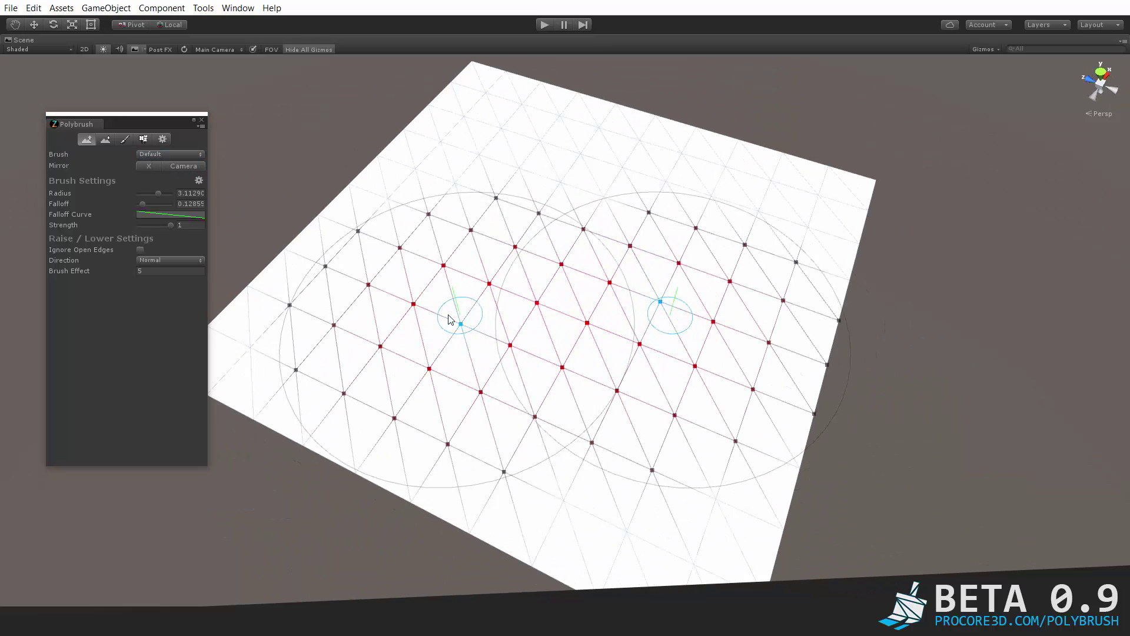
mouse_move(444, 315)
alt+mouse_down()
mouse_move(740, 323)
mouse_move(393, 330)
mouse_move(371, 305)
mouse_move(476, 253)
alt+mouse_up()
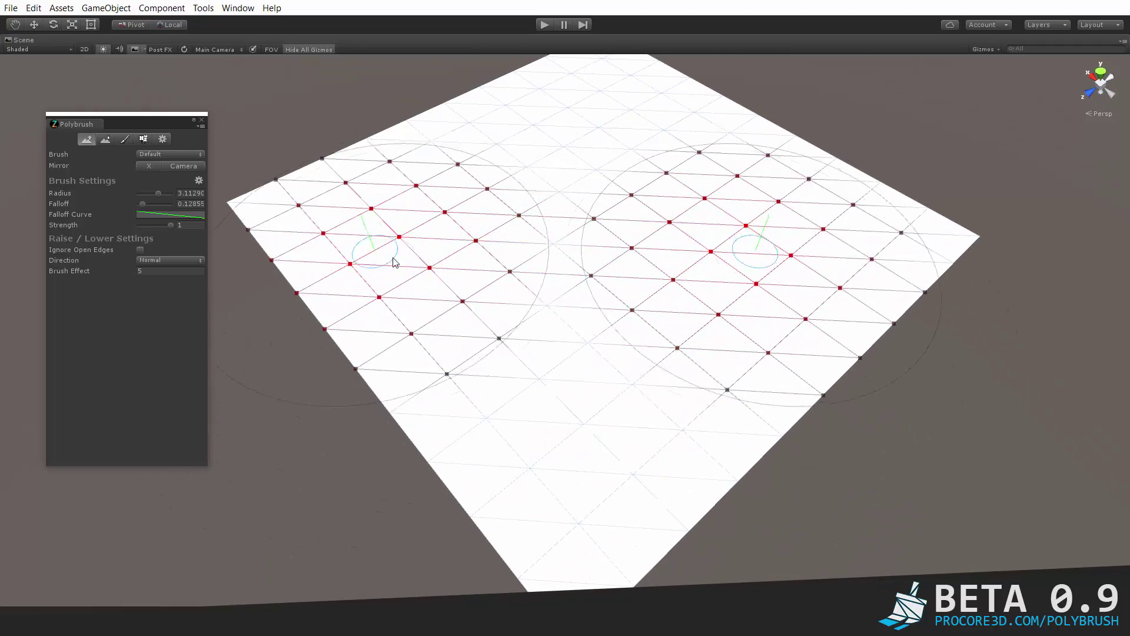
mouse_move(378, 237)
alt+mouse_down()
mouse_move(467, 298)
mouse_move(512, 306)
alt+mouse_up()
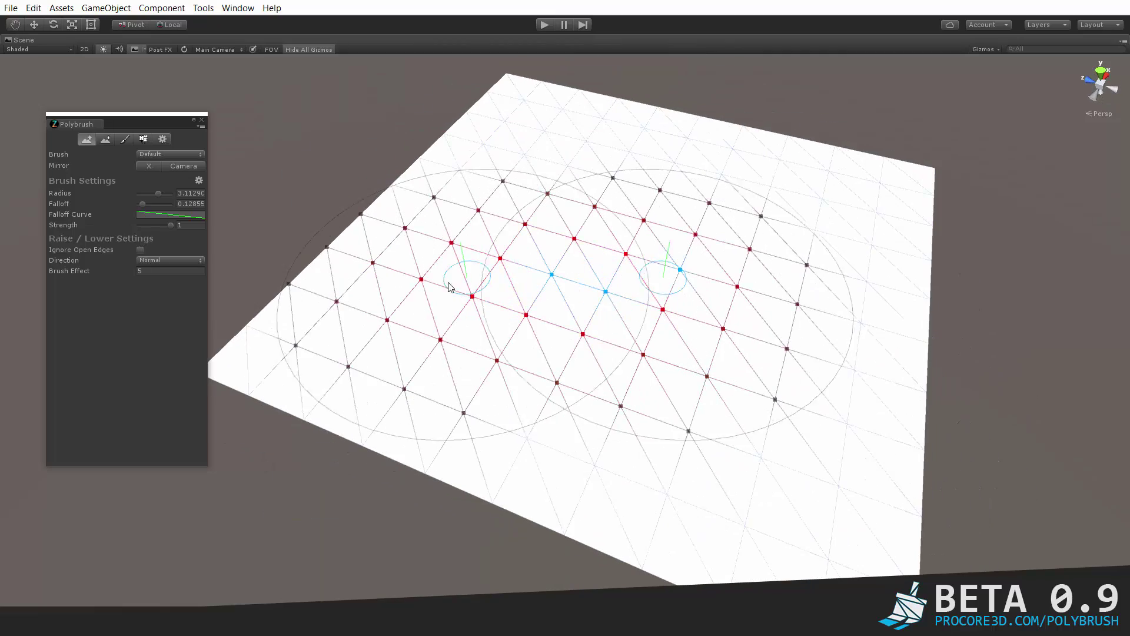
alt+drag(446, 295, 489, 286)
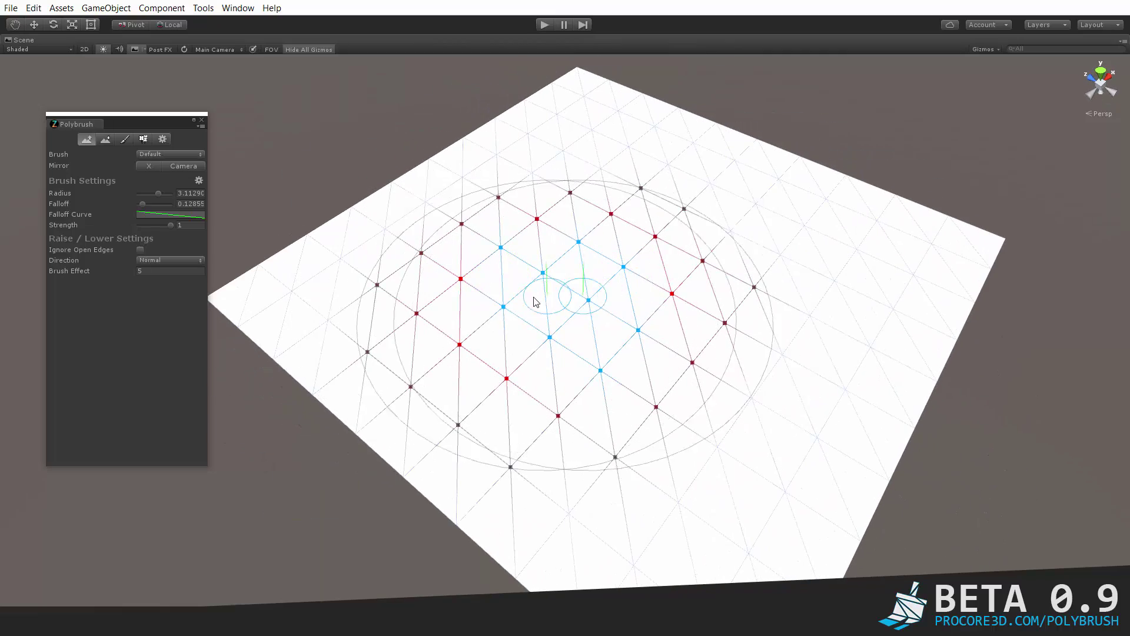
- Preview Camera-space mirroring on the Y axis and change the mirror axis to Z
click(144, 166)
click(143, 176)
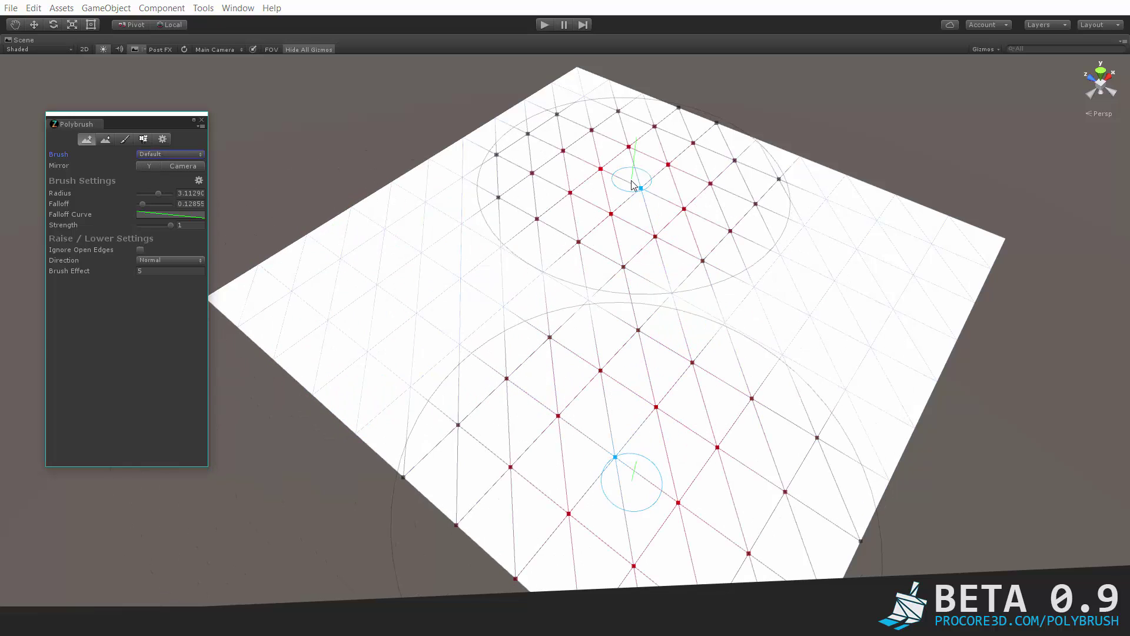
click(153, 166)
click(169, 200)
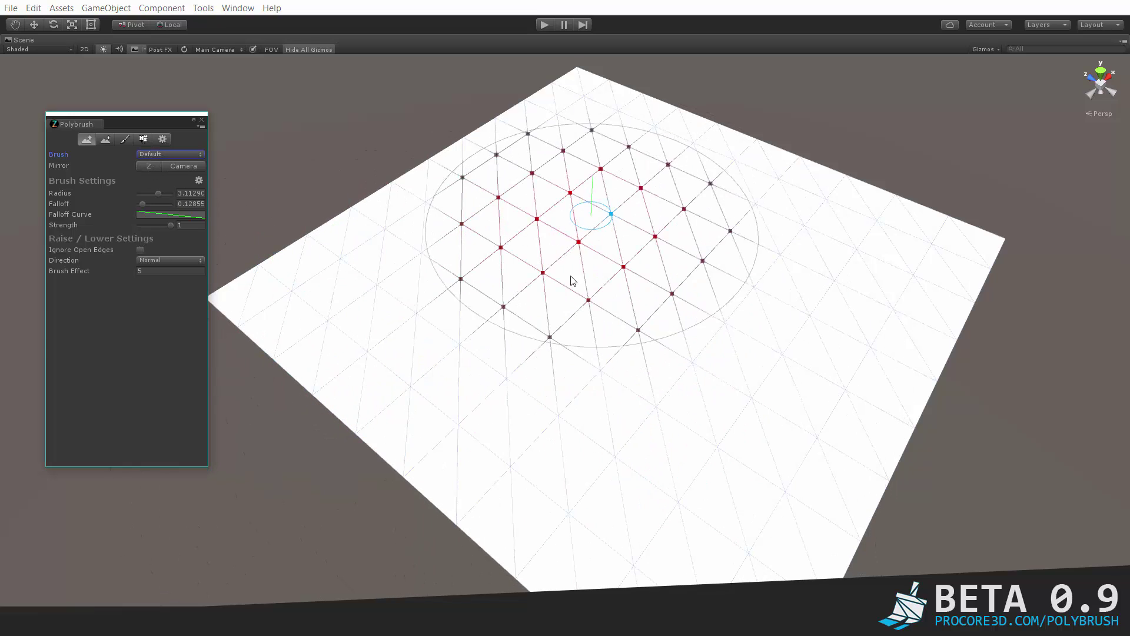
- Set the brush mirror axis to None and preview the single brush on the plane from several angles
mouse_move(610, 290)
alt+mouse_down()
mouse_move(635, 251)
mouse_move(592, 284)
mouse_move(616, 298)
alt+mouse_up()
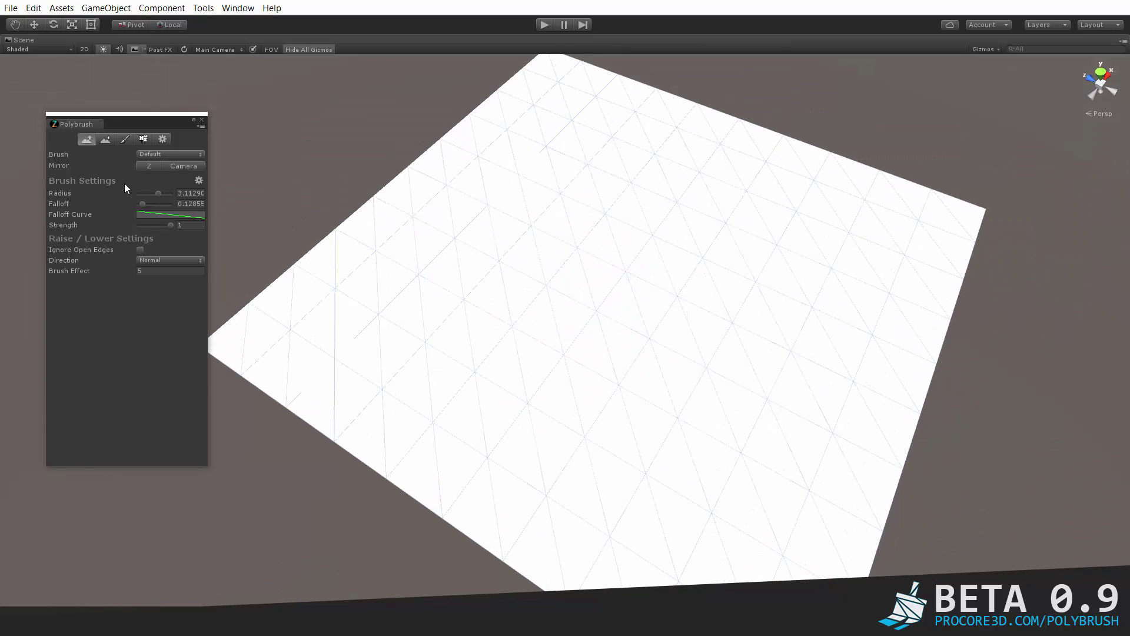
click(150, 166)
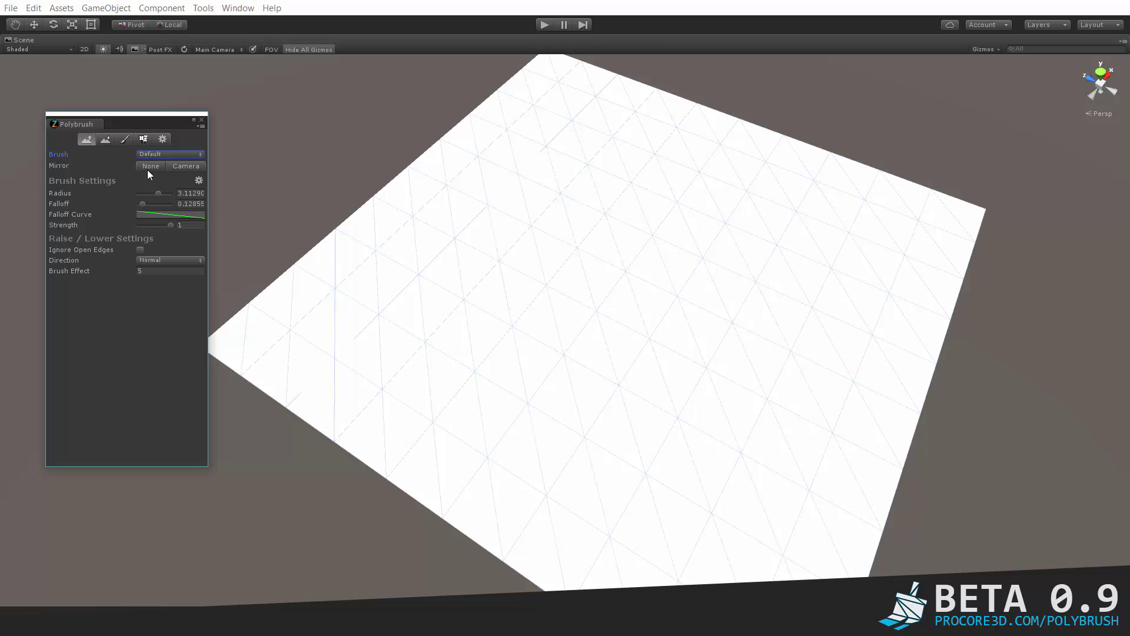
alt+drag(474, 330, 496, 332)
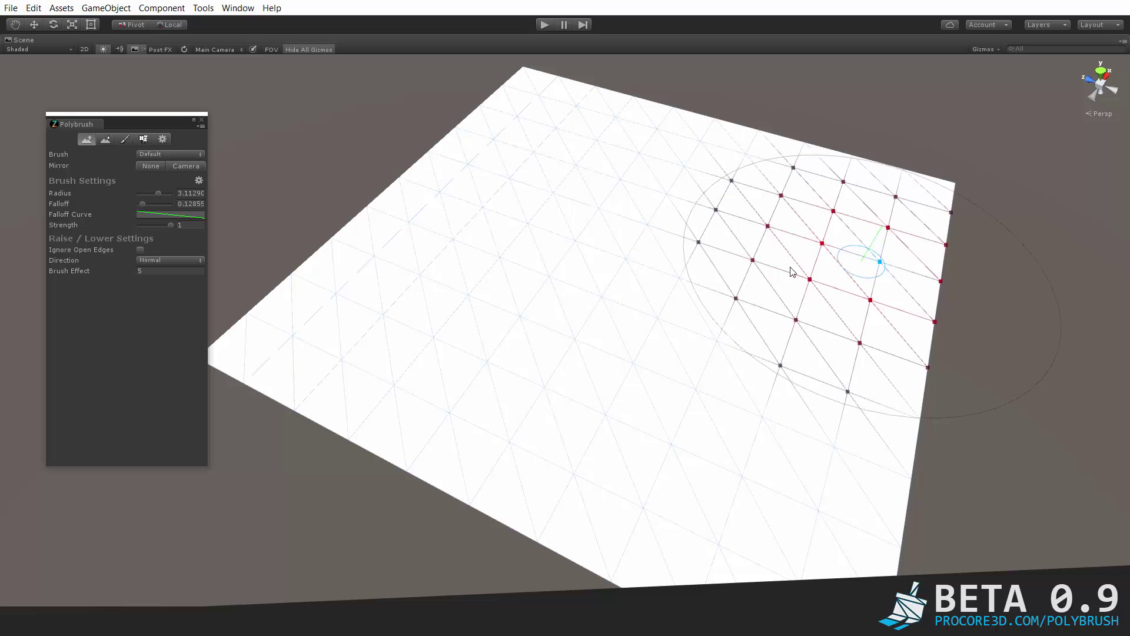
alt+drag(715, 262, 689, 255)
scroll(618, 244, down, 2)
middle_drag(468, 238, 430, 233)
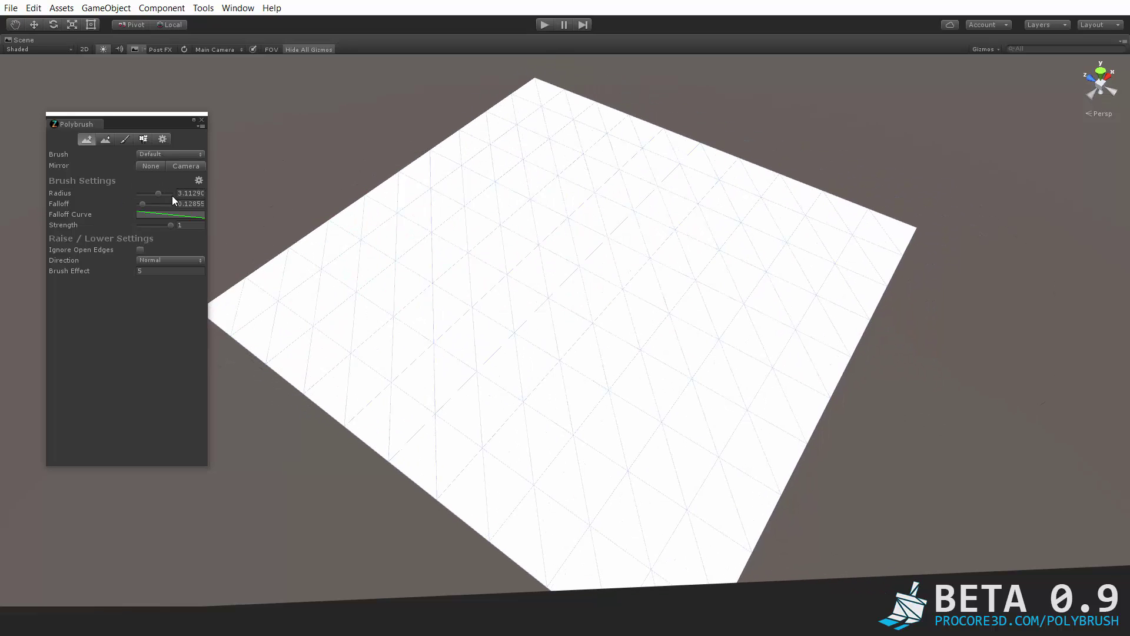
- Open the additional brush settings and enlarge the brush radius over the plane to the maximum of 5
click(199, 180)
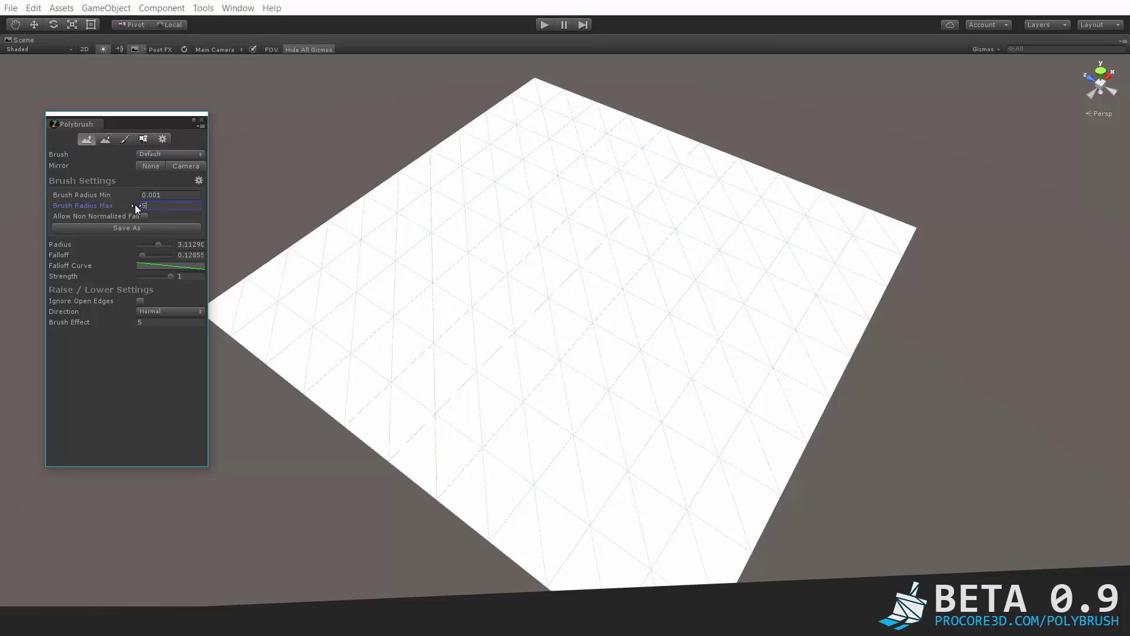
middle_drag(529, 245, 591, 246)
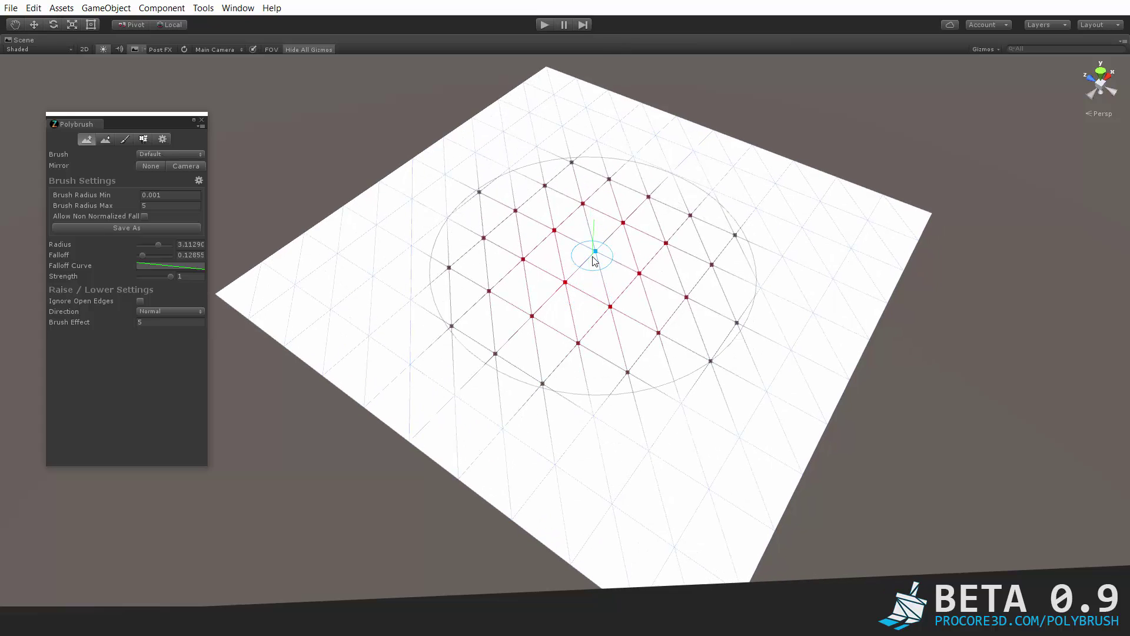
ctrl+scroll(593, 260, up, 10)
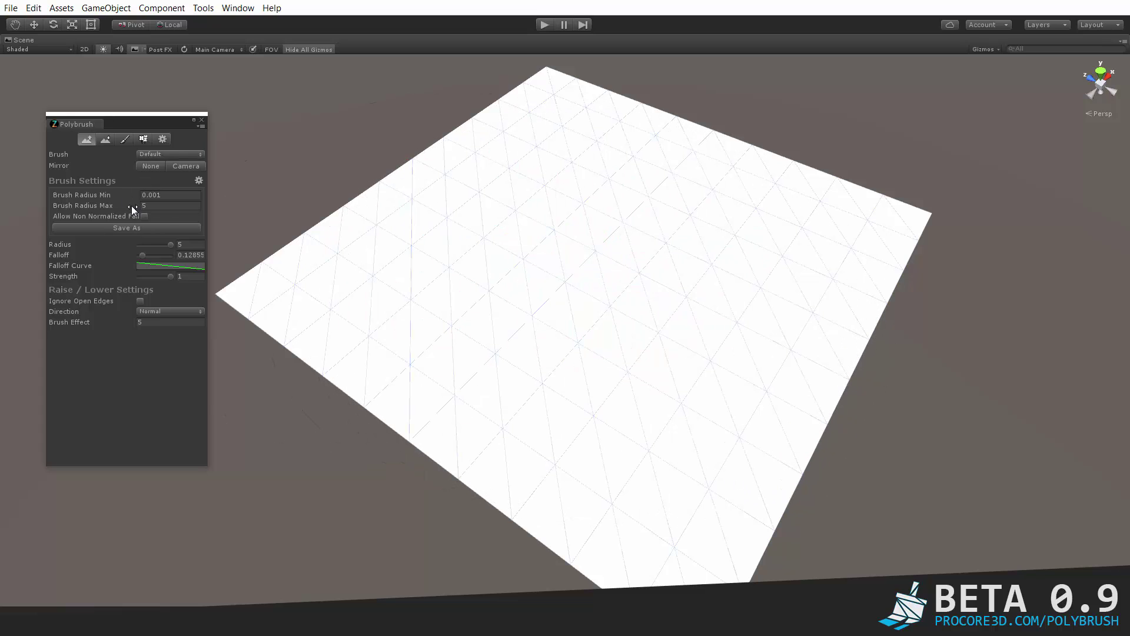
- Try Brush Radius Max values of 9.81 and 2.01, set it to 5.49, and collapse the additional brush settings
drag(132, 207, 156, 212)
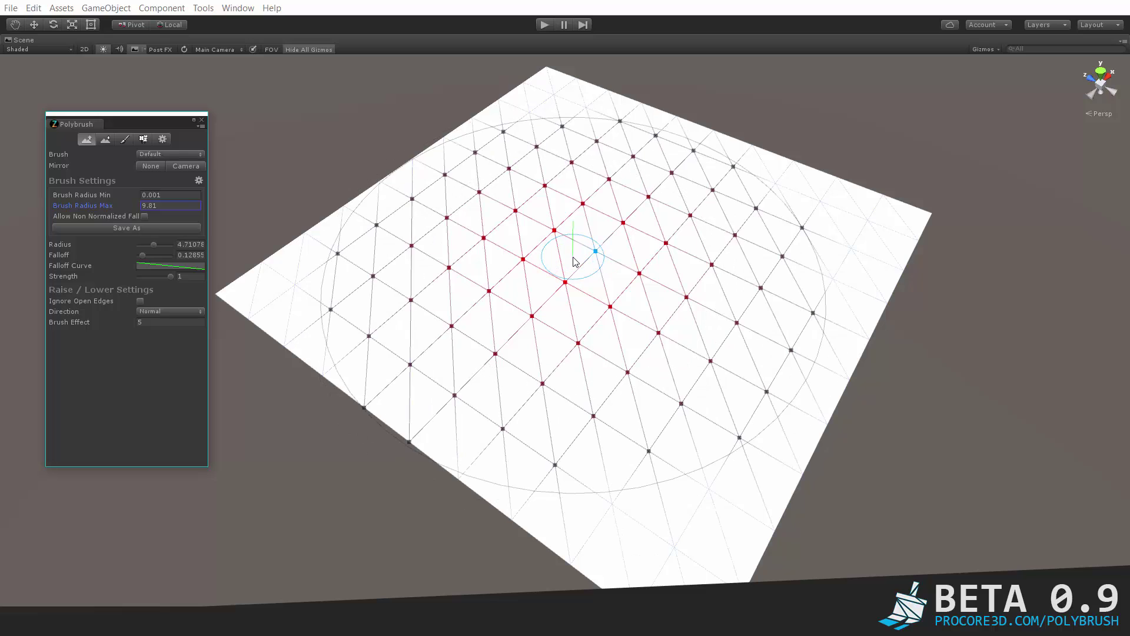
drag(127, 208, 55, 210)
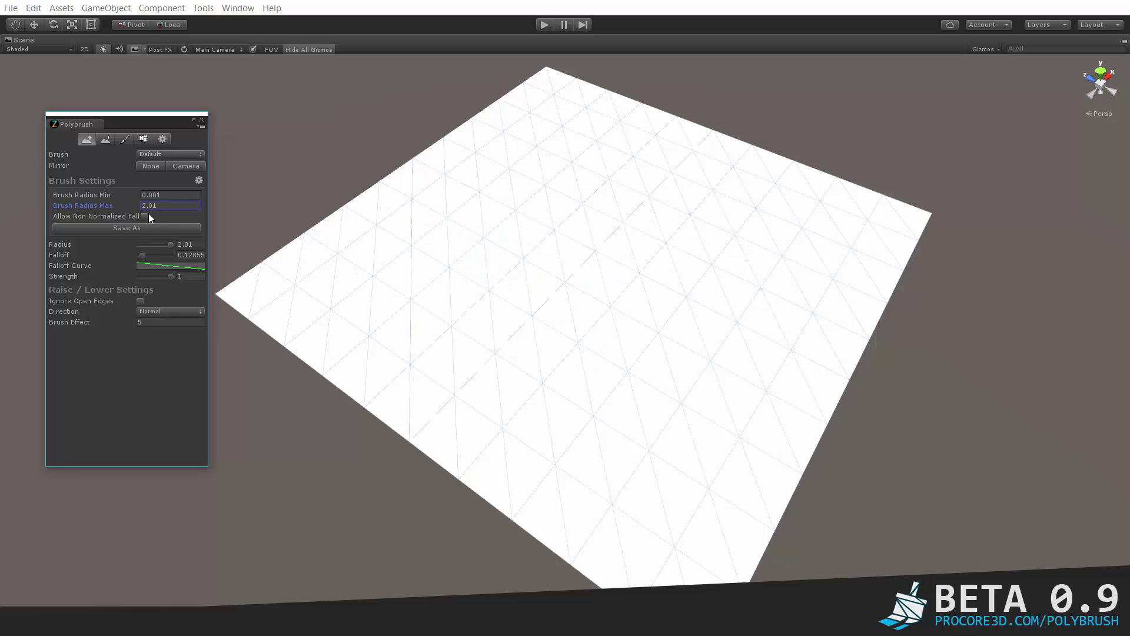
click(199, 180)
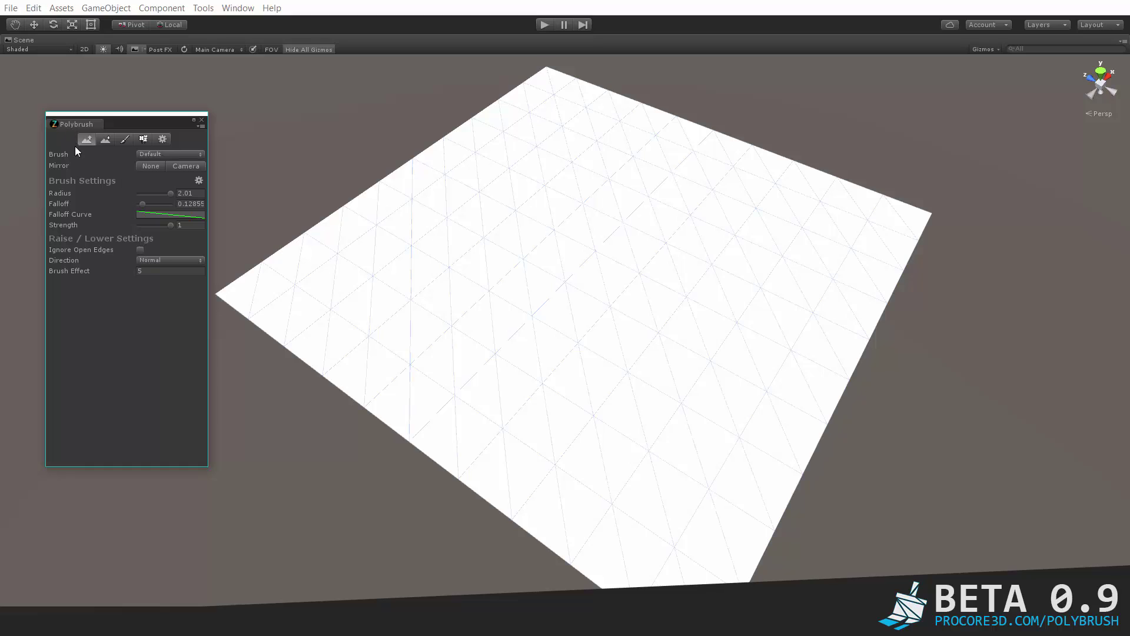
click(199, 180)
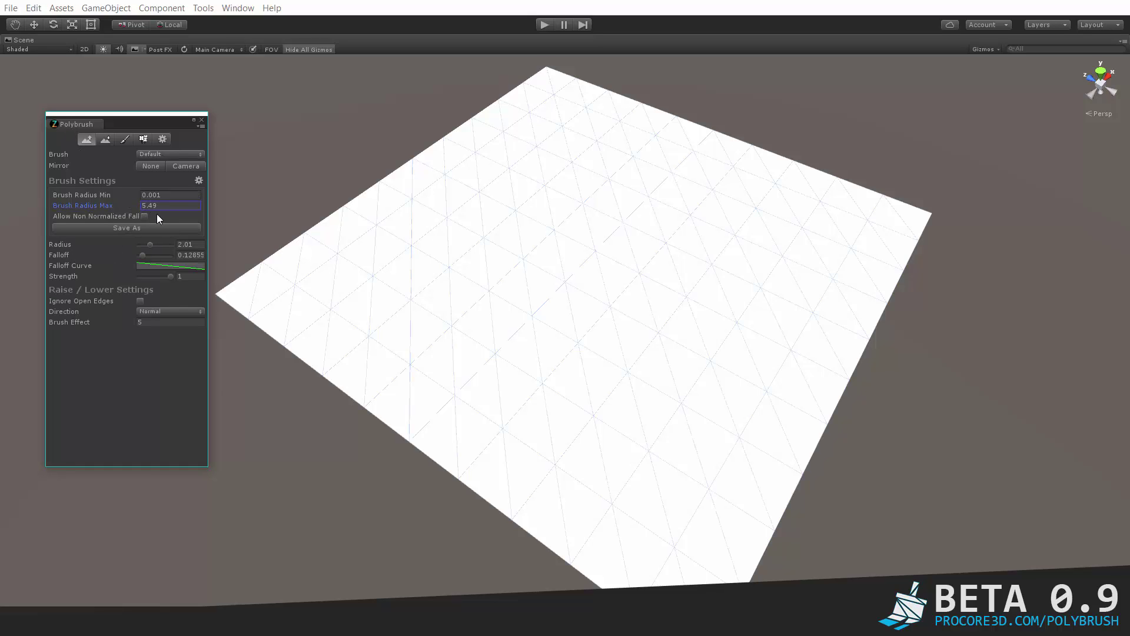
click(198, 181)
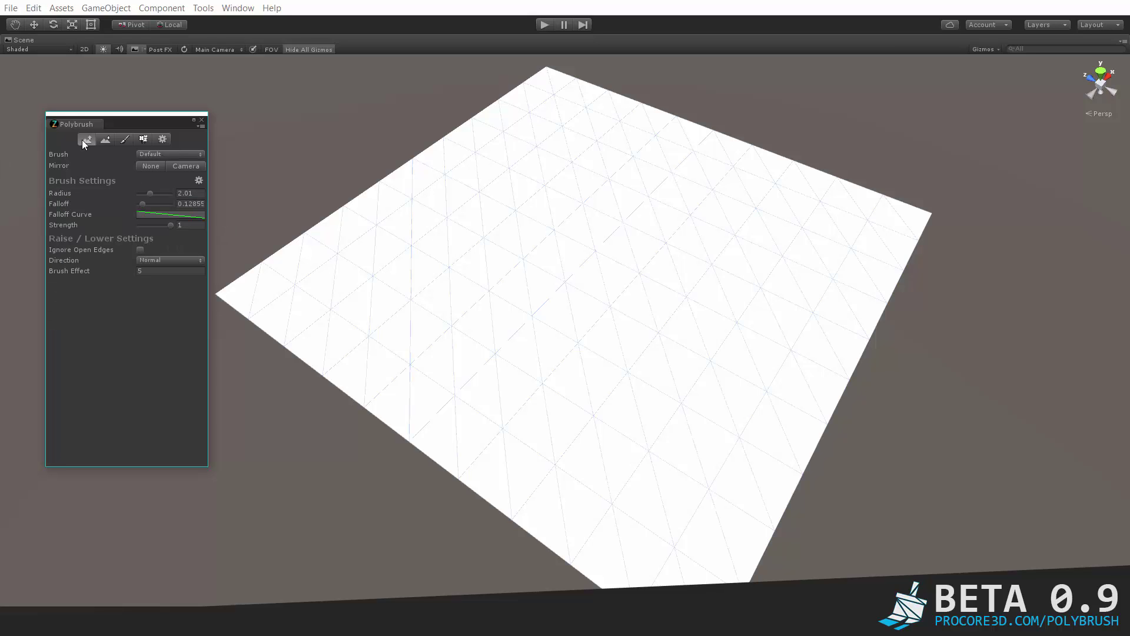
- View the Smooth mode settings, return to Raise / Lower mode, and enlarge the brush radius to about 3.89
click(104, 140)
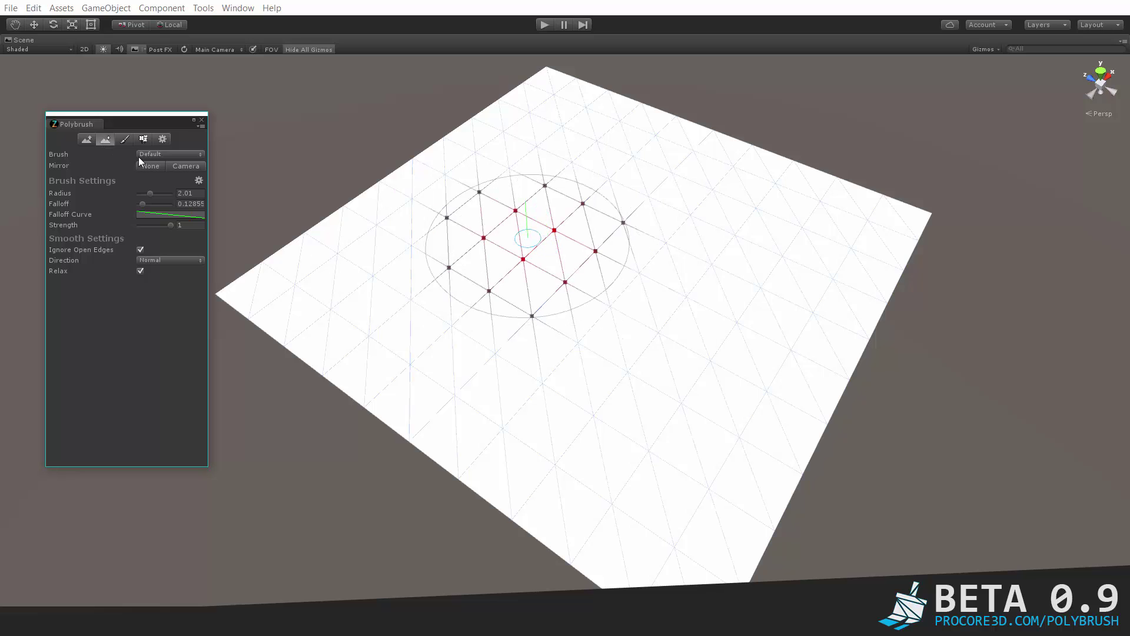
click(87, 140)
ctrl+scroll(682, 296, up, 6)
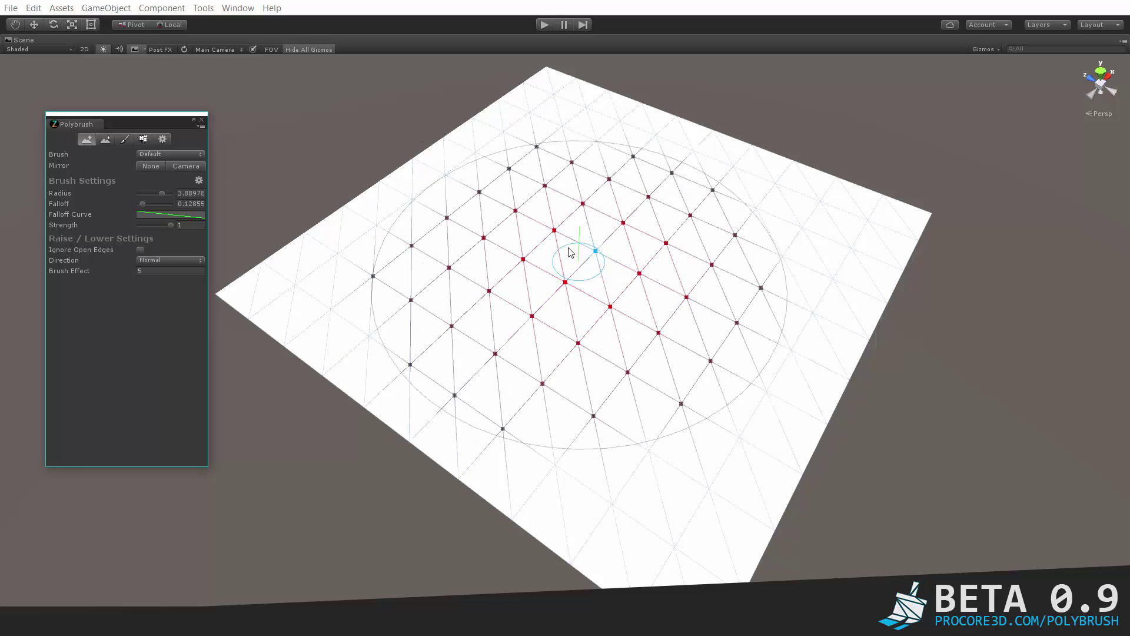
- Sculpt large bulges and overlapping folds across the plane with Raise / Lower strokes
mouse_move(569, 252)
mouse_down()
mouse_move(484, 257)
mouse_move(539, 357)
mouse_move(574, 332)
mouse_move(371, 315)
mouse_up()
mouse_move(529, 297)
mouse_down()
mouse_move(571, 299)
mouse_move(595, 320)
mouse_move(606, 298)
mouse_move(651, 327)
mouse_move(409, 336)
mouse_move(651, 372)
mouse_move(646, 312)
mouse_move(495, 277)
mouse_move(535, 354)
mouse_move(488, 346)
mouse_up()
mouse_move(642, 300)
alt+mouse_down()
mouse_move(500, 315)
mouse_move(530, 306)
alt+mouse_up()
mouse_move(643, 229)
mouse_down()
mouse_move(560, 200)
mouse_move(526, 242)
mouse_move(550, 182)
mouse_move(595, 308)
mouse_move(555, 453)
mouse_move(513, 409)
mouse_move(535, 361)
mouse_move(610, 341)
mouse_move(709, 250)
mouse_move(685, 327)
mouse_move(607, 328)
mouse_move(521, 278)
mouse_move(229, 197)
mouse_up()
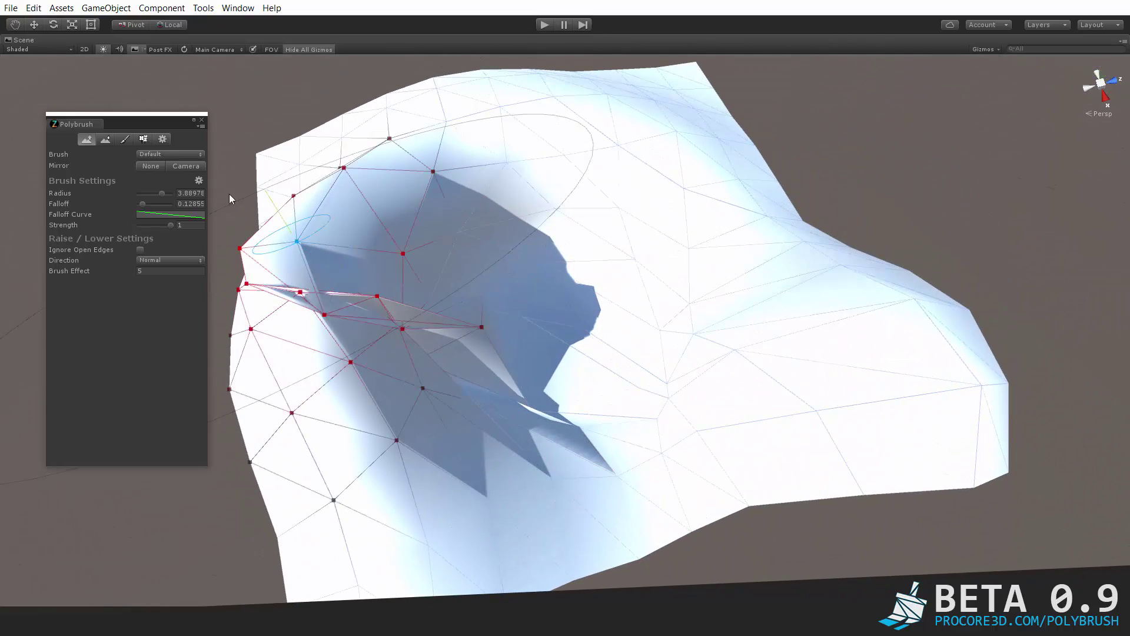
- Switch to Smooth mode, compare it with Raise / Lower, and smooth the jagged folds in the middle of the mesh
click(106, 138)
alt+drag(543, 355, 558, 376)
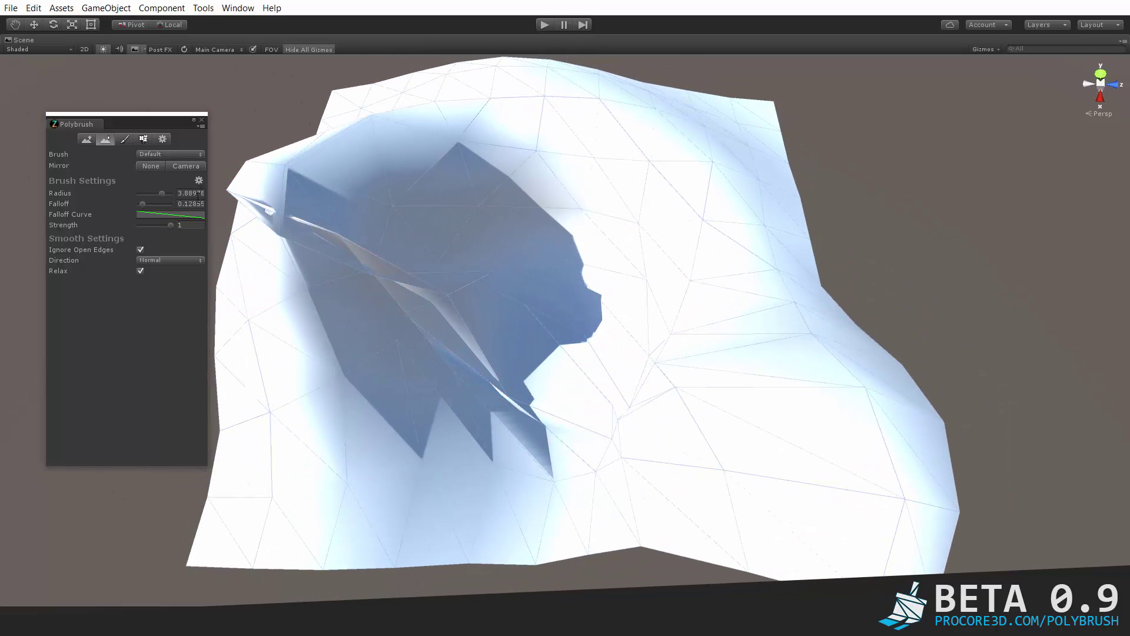
click(86, 139)
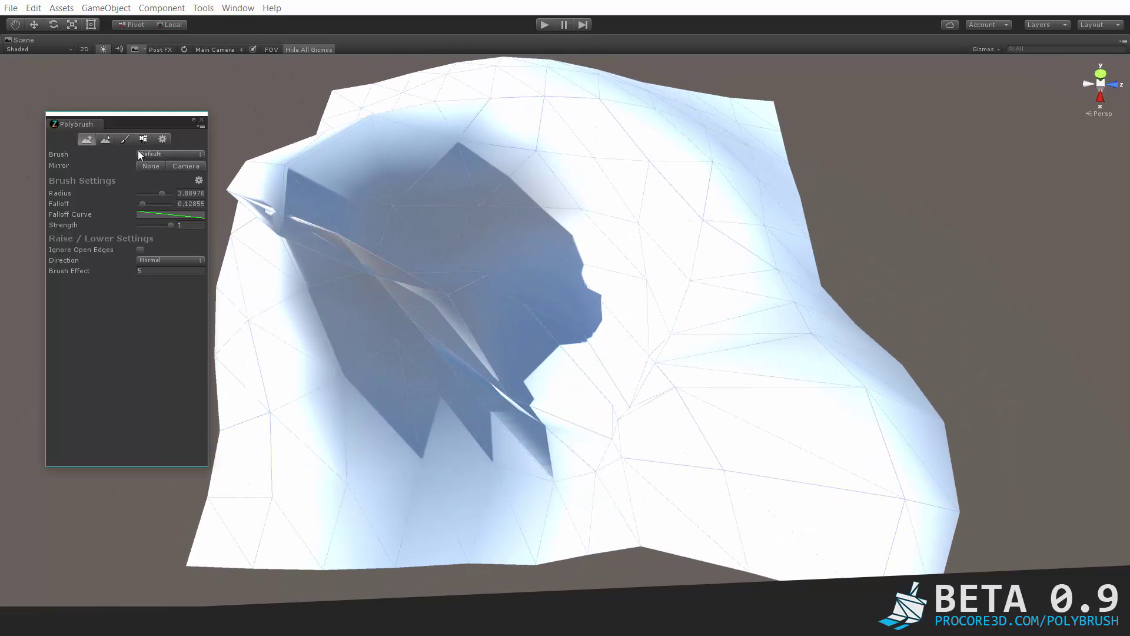
click(106, 138)
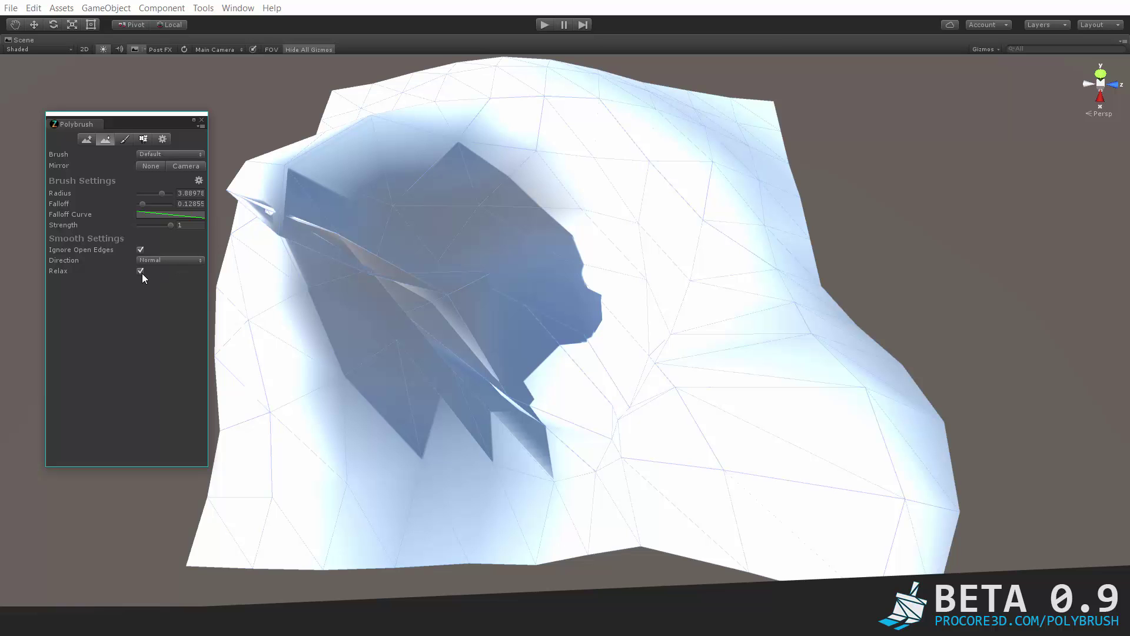
alt+drag(299, 299, 480, 329)
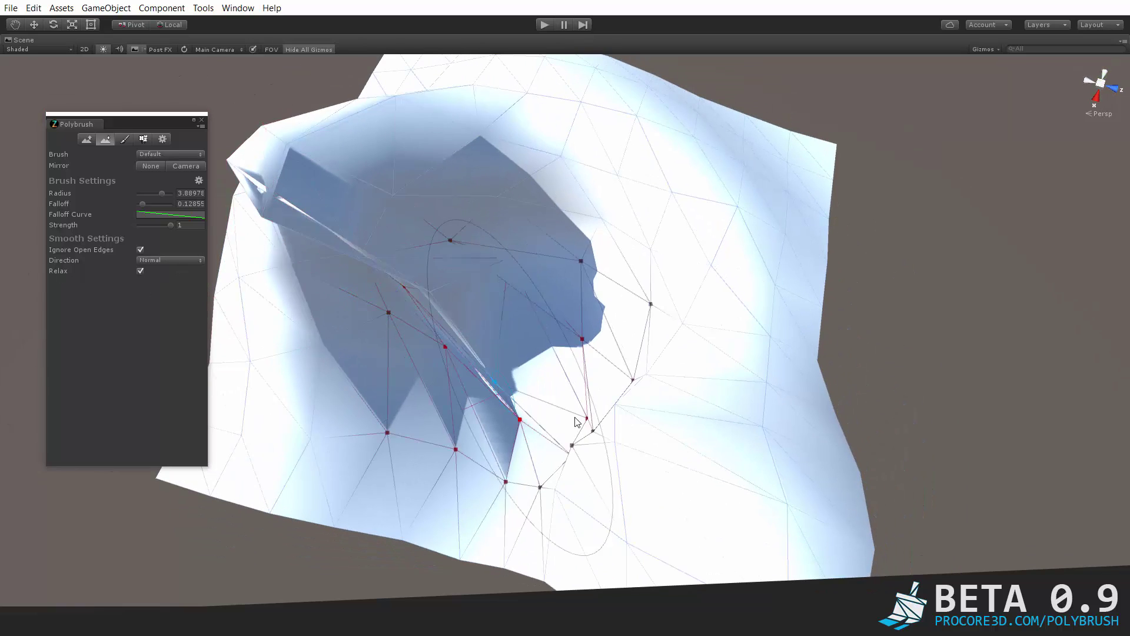
mouse_move(563, 389)
mouse_down()
mouse_move(375, 242)
mouse_move(413, 227)
mouse_move(509, 366)
mouse_up()
mouse_move(510, 366)
alt+mouse_down()
mouse_move(517, 343)
mouse_move(624, 323)
mouse_move(674, 330)
alt+mouse_up()
alt+drag(577, 320, 477, 298)
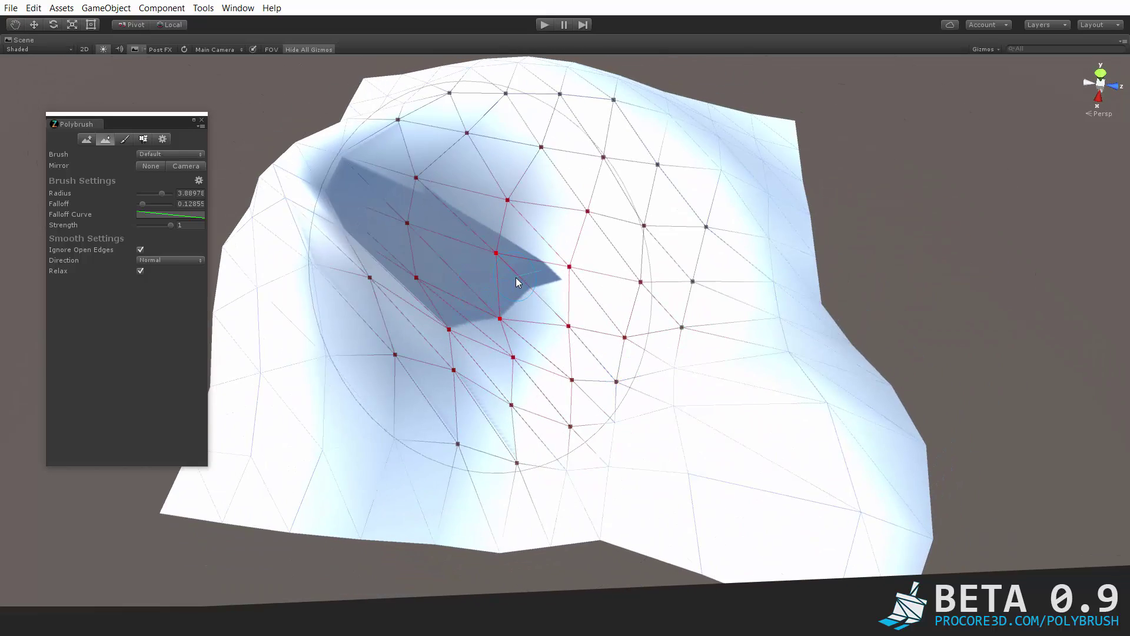
- Smooth the remaining fold further and set the brush radius to 2.08591, strength to 0.36941 and falloff to 0.42357
ctrl+shift+scroll(516, 277, down, 5)
click(514, 278)
mouse_move(512, 283)
mouse_down()
mouse_move(401, 232)
mouse_move(408, 269)
mouse_move(390, 223)
mouse_move(476, 323)
mouse_move(504, 310)
mouse_up()
ctrl+scroll(403, 271, down, 4)
mouse_move(398, 274)
alt+mouse_down()
mouse_move(506, 283)
mouse_move(417, 317)
mouse_move(421, 227)
alt+mouse_up()
shift+scroll(414, 240, up, 3)
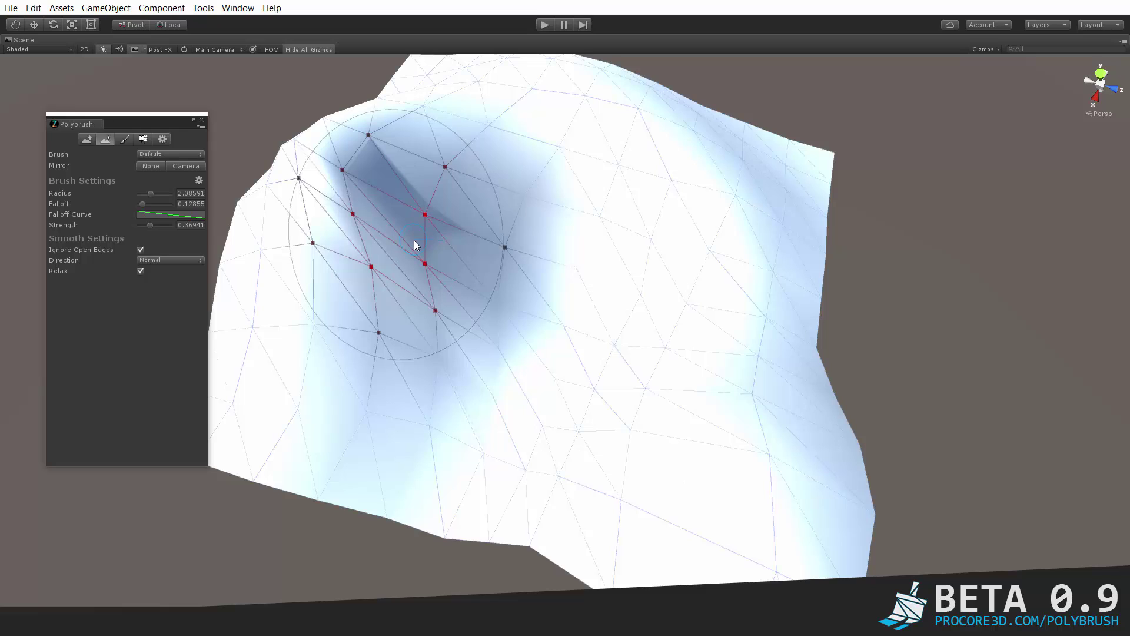
ctrl+shift+scroll(414, 245, up, 2)
- Compare the brush settings across the sculpting and painting modes, check the saved brush list, and return to Smooth mode
click(88, 139)
drag(588, 337, 483, 305)
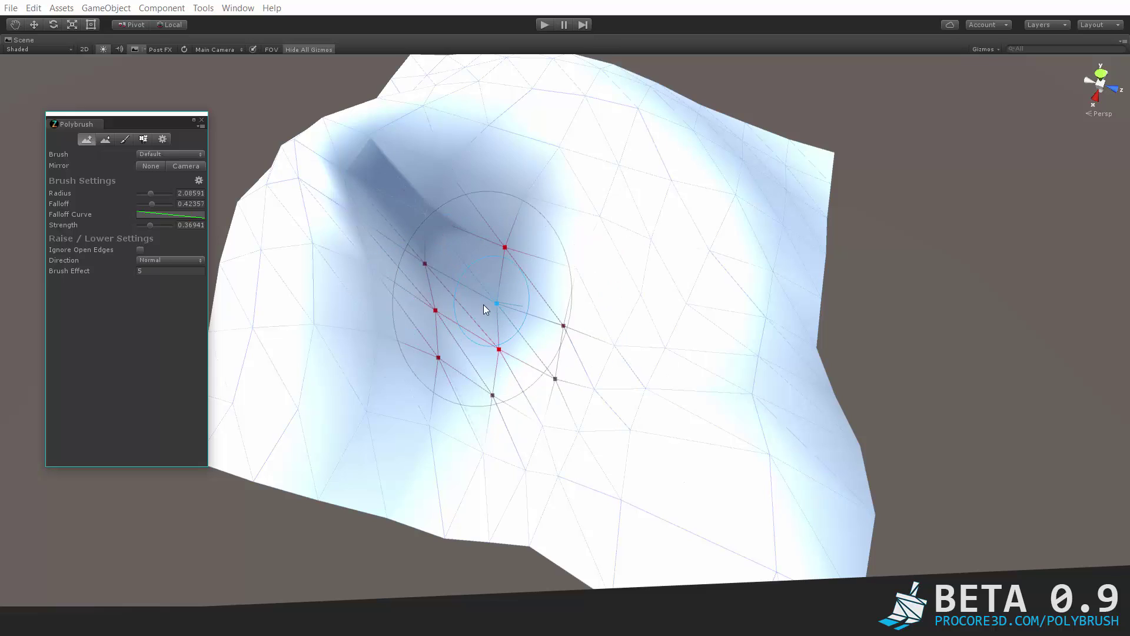
click(102, 139)
click(124, 139)
click(142, 139)
click(124, 139)
click(87, 140)
click(142, 139)
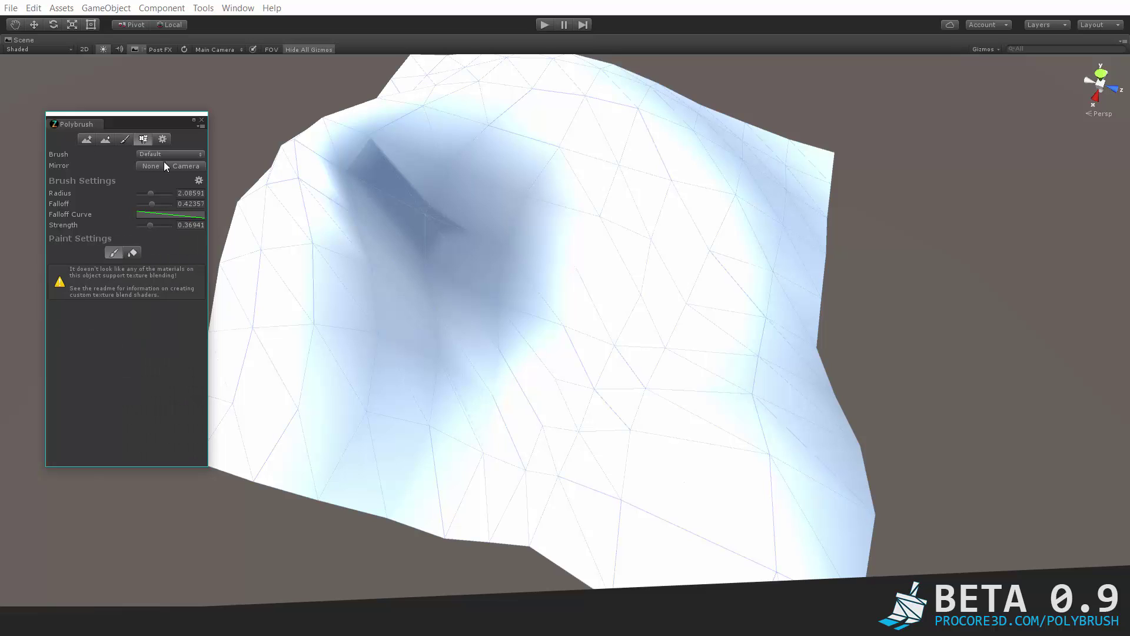
click(172, 152)
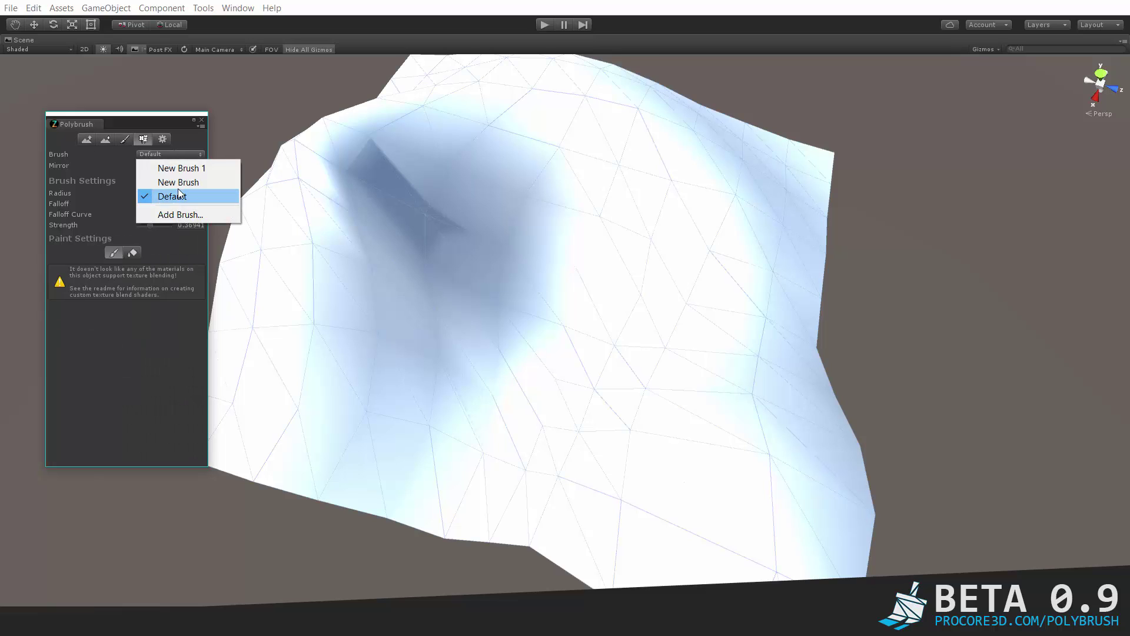
click(124, 140)
click(105, 140)
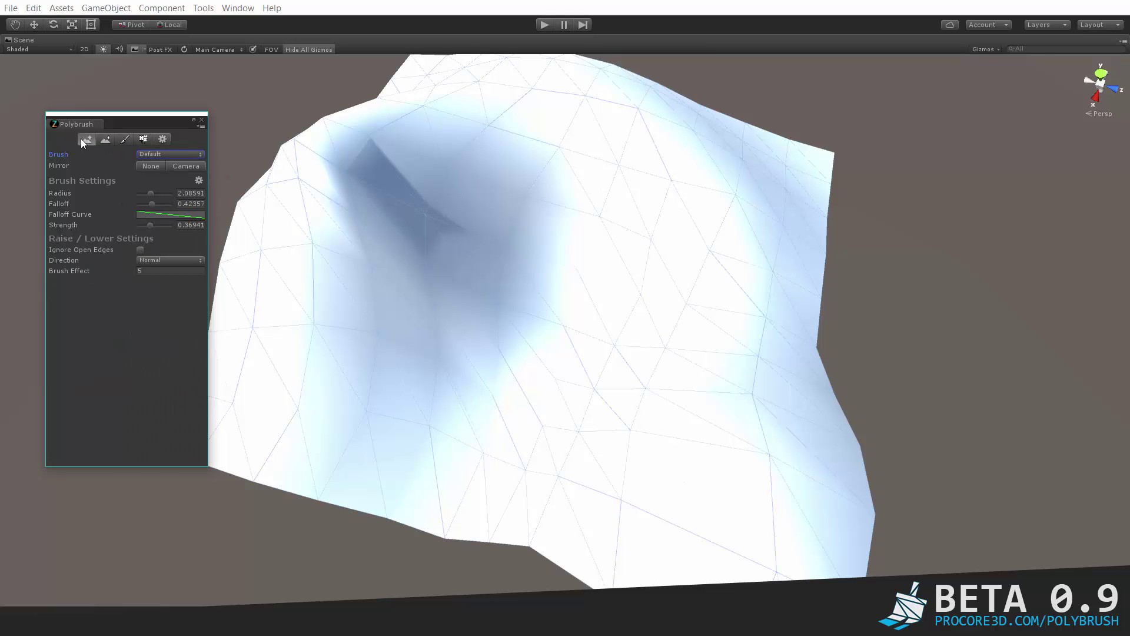
click(104, 141)
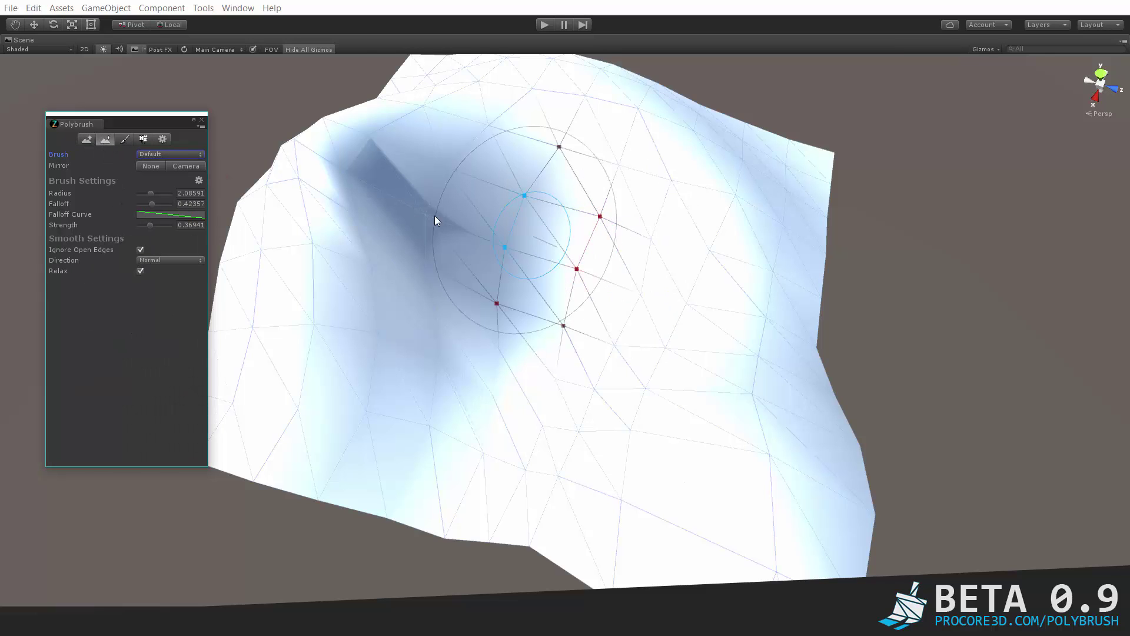
- Turn off Ignore Open Edges and smooth the mesh along its open borders and corners at strength 1
alt+drag(407, 195, 382, 252)
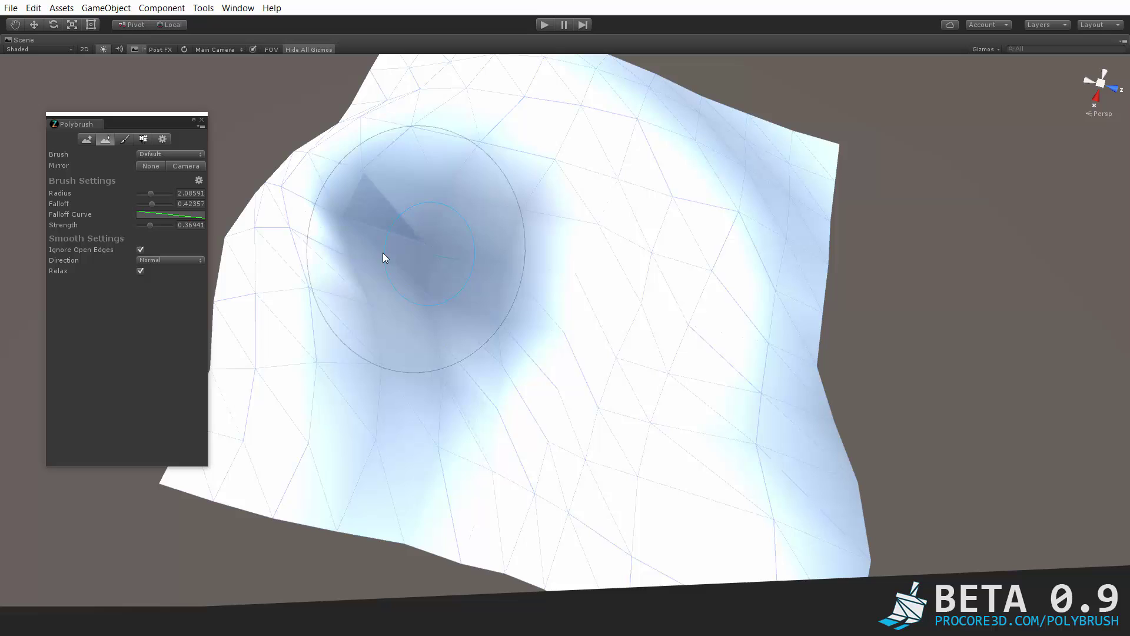
click(140, 251)
middle_drag(468, 469, 562, 397)
mouse_move(414, 366)
mouse_down()
mouse_move(373, 362)
mouse_move(383, 385)
mouse_move(434, 402)
mouse_up()
middle_drag(550, 352, 342, 298)
mouse_move(645, 486)
mouse_down()
mouse_move(718, 491)
mouse_move(702, 415)
mouse_move(378, 398)
mouse_up()
middle_drag(729, 424, 635, 364)
drag(645, 406, 615, 422)
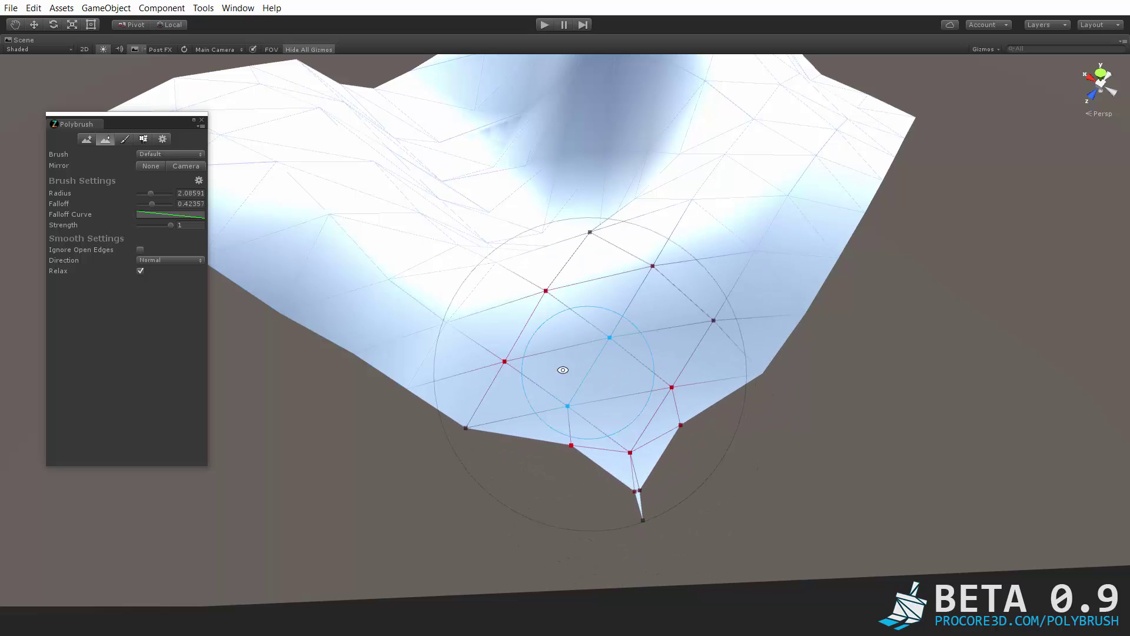
mouse_move(638, 507)
alt+mouse_down()
mouse_move(747, 467)
mouse_move(840, 368)
alt+mouse_up()
drag(520, 394, 418, 379)
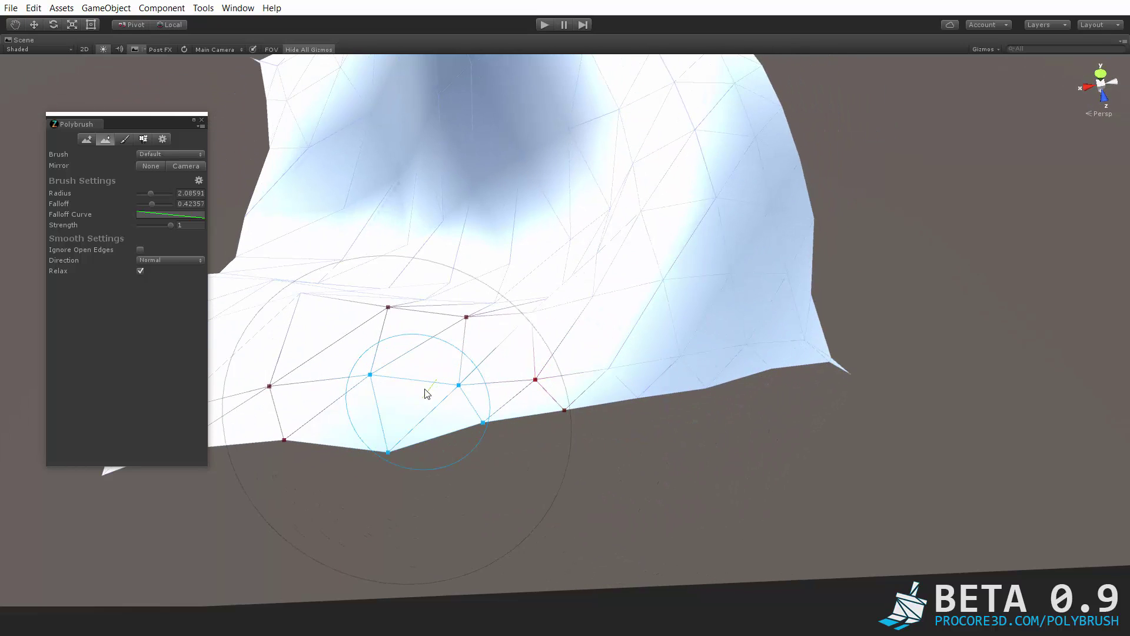
middle_drag(344, 280, 514, 288)
- Undo the border smoothing strokes and turn Ignore Open Edges back on
key(ctrl+z)
key(ctrl+z)
key(ctrl+z)
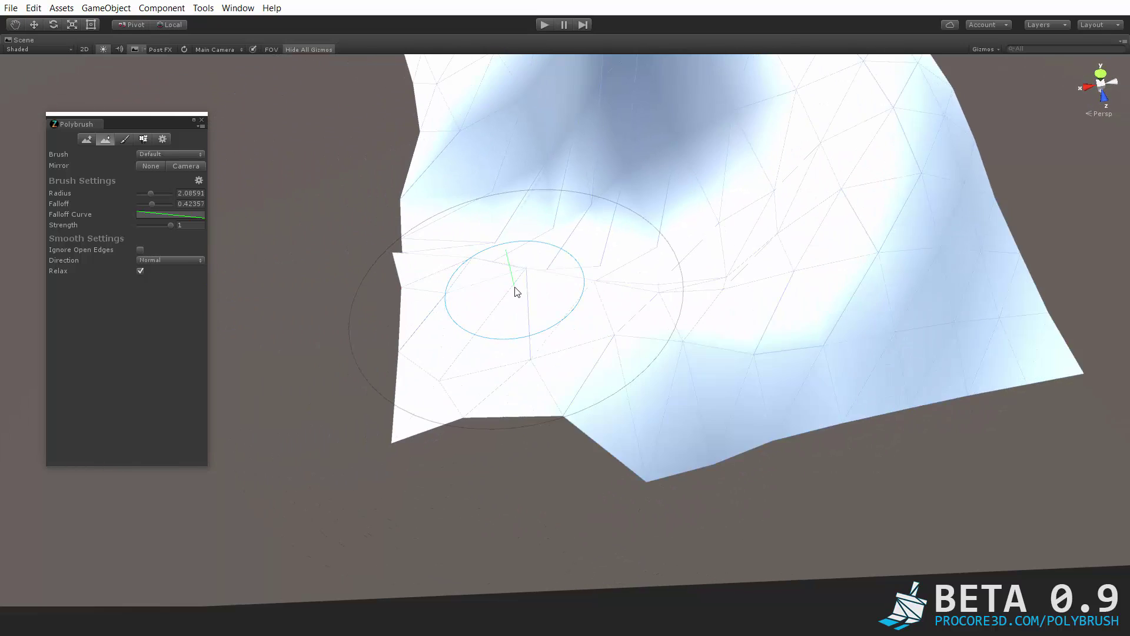
alt+drag(515, 288, 635, 270)
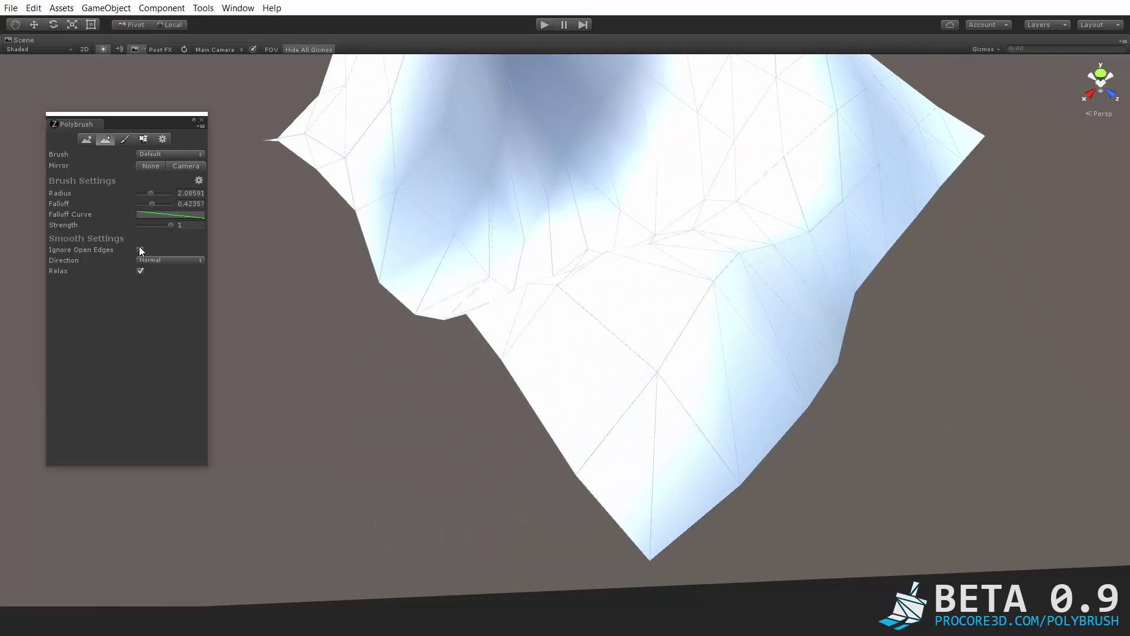
key(ctrl+z)
click(140, 249)
- Set the Smooth direction to Up and brush over the deep dip in the mesh
mouse_move(547, 294)
alt+mouse_down()
mouse_move(789, 285)
mouse_move(692, 300)
mouse_move(566, 297)
alt+mouse_up()
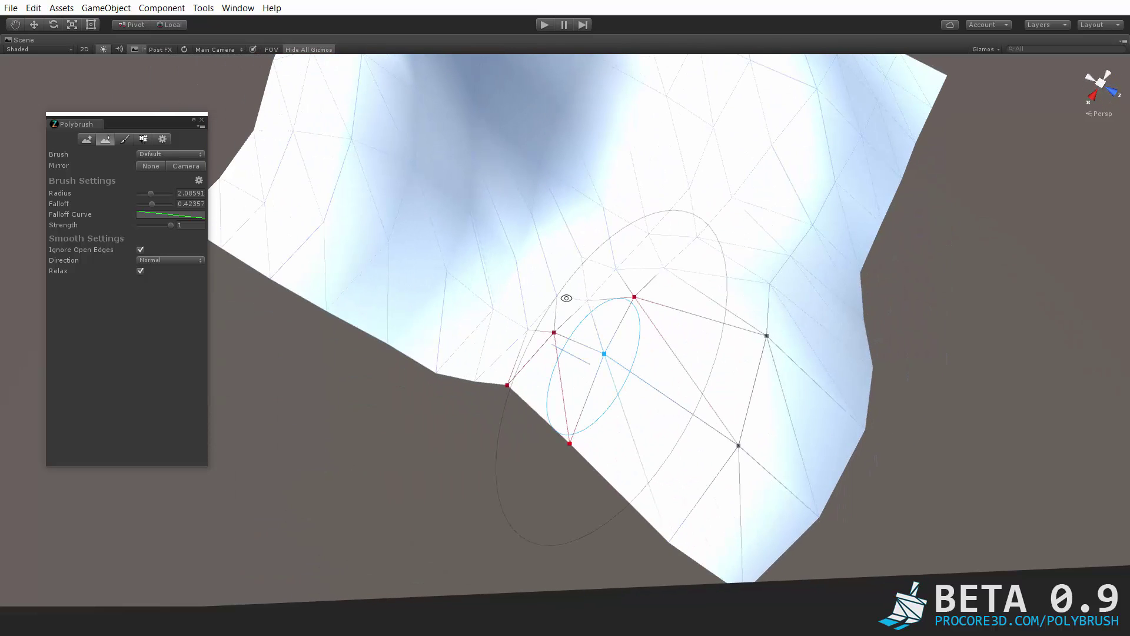
click(167, 259)
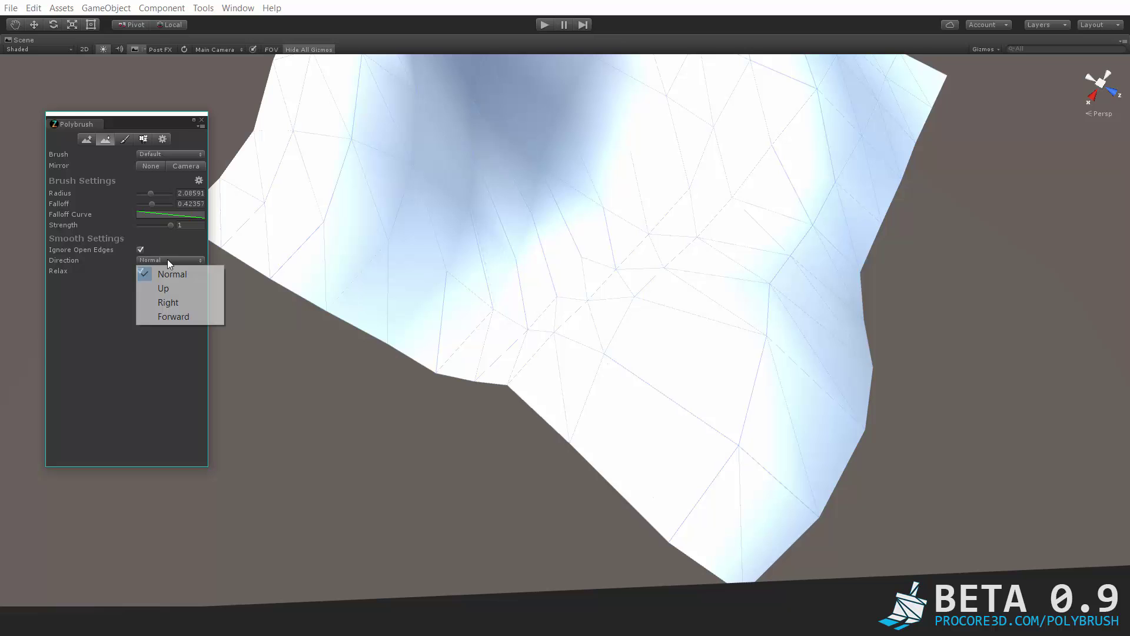
click(181, 289)
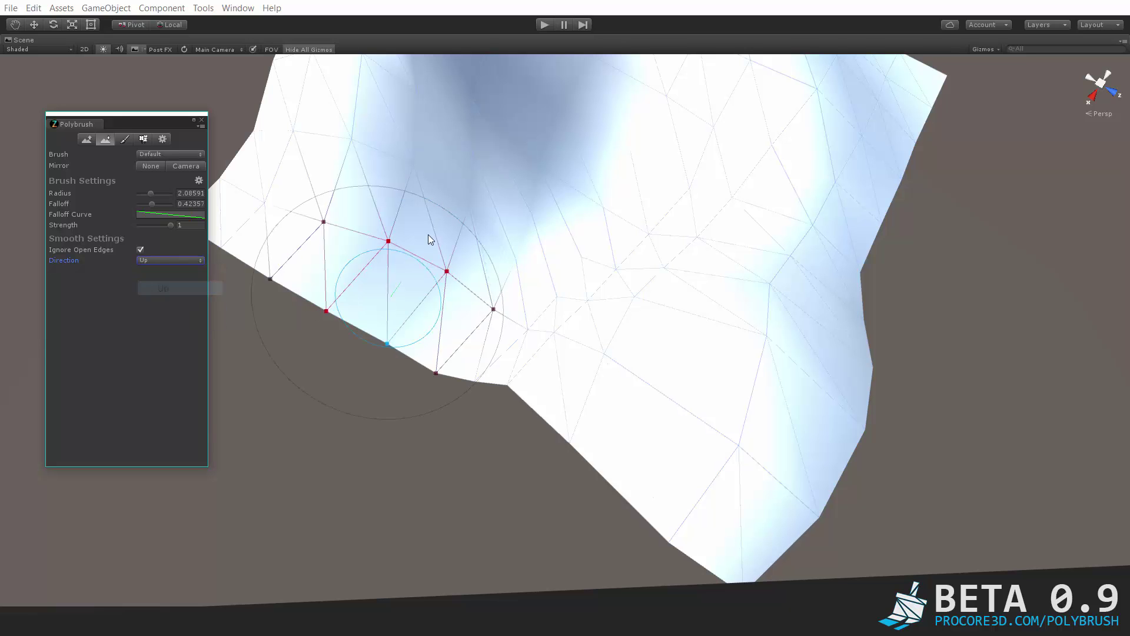
alt+drag(435, 227, 453, 304)
mouse_move(518, 206)
mouse_down()
mouse_move(553, 177)
mouse_move(594, 182)
mouse_up()
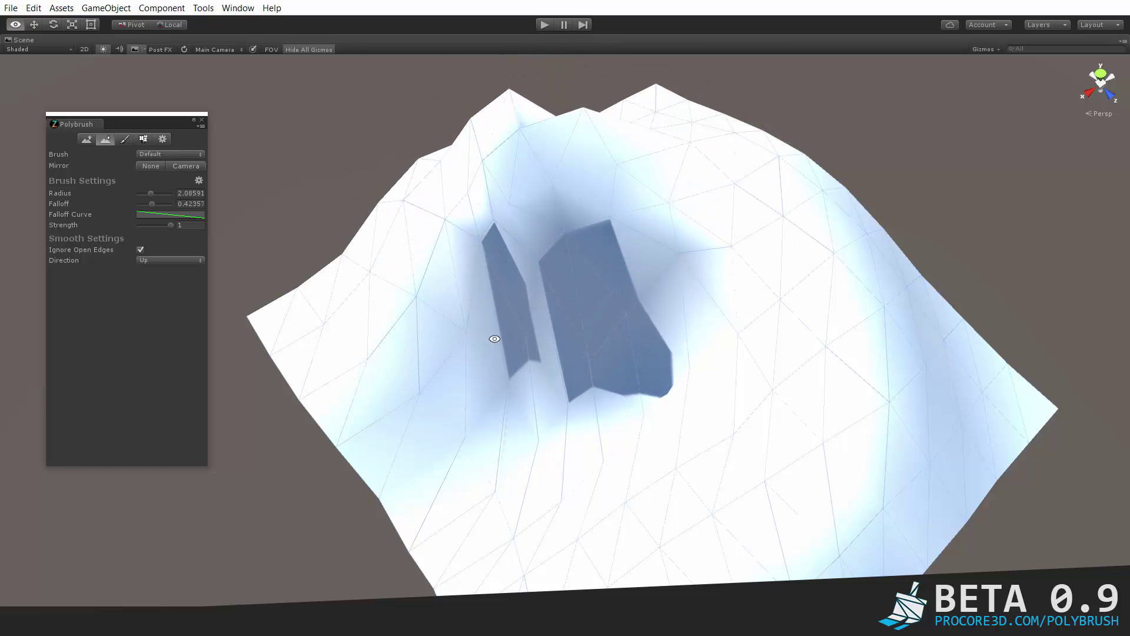
- Continue smoothing the rim and walls of the deep dip in the Up direction, checking the folded mesh from several angles
mouse_move(522, 341)
alt+mouse_down()
mouse_move(661, 232)
mouse_move(664, 254)
alt+mouse_up()
mouse_move(518, 159)
alt+mouse_down()
mouse_move(555, 227)
mouse_move(718, 326)
mouse_move(802, 259)
mouse_move(477, 290)
mouse_move(400, 327)
mouse_move(449, 280)
alt+mouse_up()
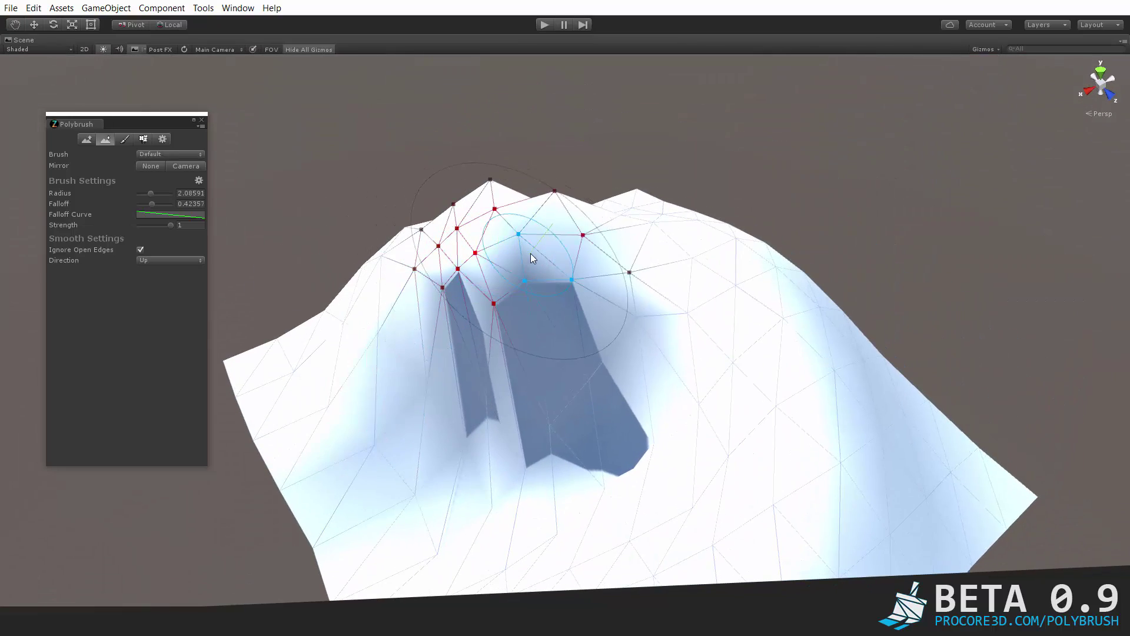
mouse_move(528, 238)
alt+mouse_down()
mouse_move(588, 253)
mouse_move(471, 283)
mouse_move(582, 277)
mouse_move(443, 311)
mouse_move(718, 345)
mouse_move(645, 378)
mouse_move(404, 392)
mouse_move(459, 247)
alt+mouse_up()
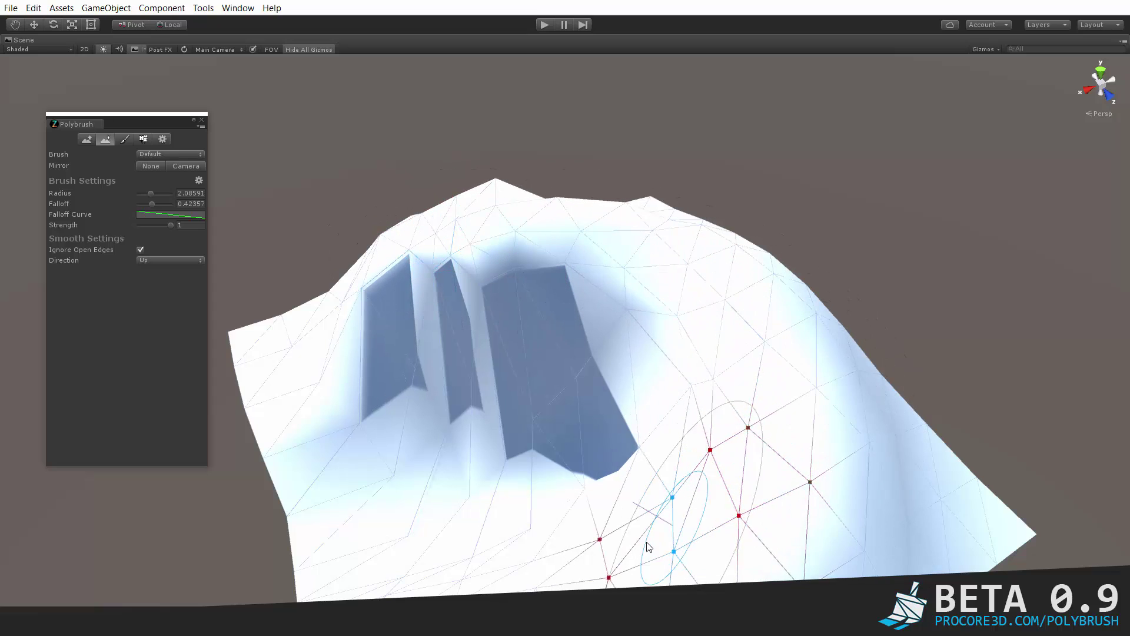
mouse_move(694, 479)
alt+mouse_down()
mouse_move(696, 358)
mouse_move(782, 328)
mouse_move(859, 356)
mouse_move(671, 399)
alt+mouse_up()
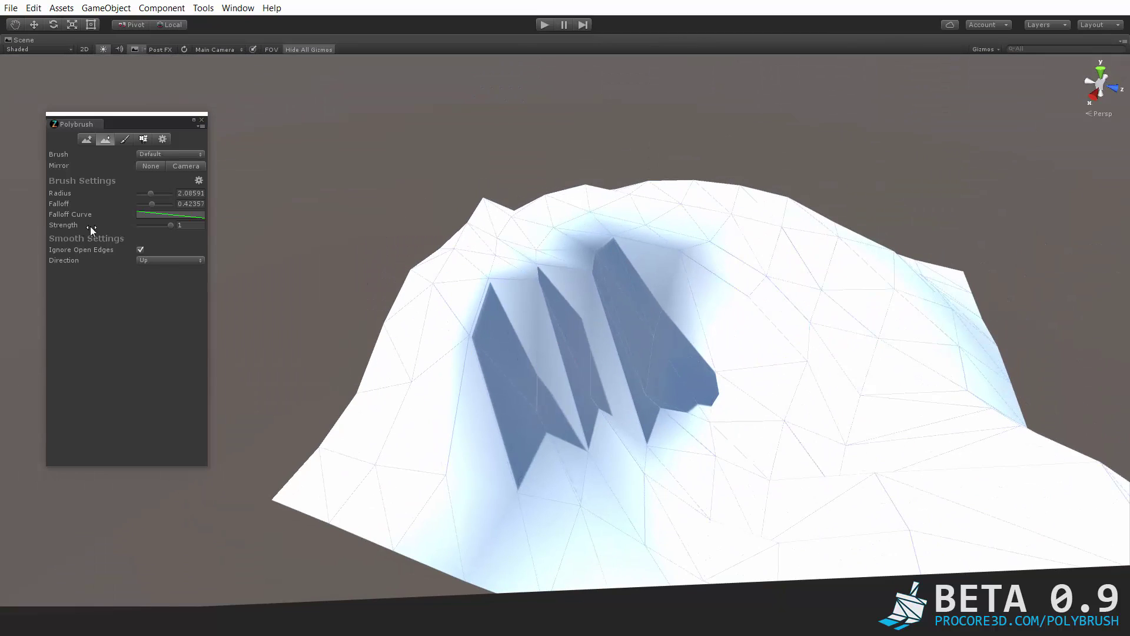
- Set the Smooth direction to Normal with Ignore Open Edges off, brush over the folded dip, and undo the last stroke
click(163, 259)
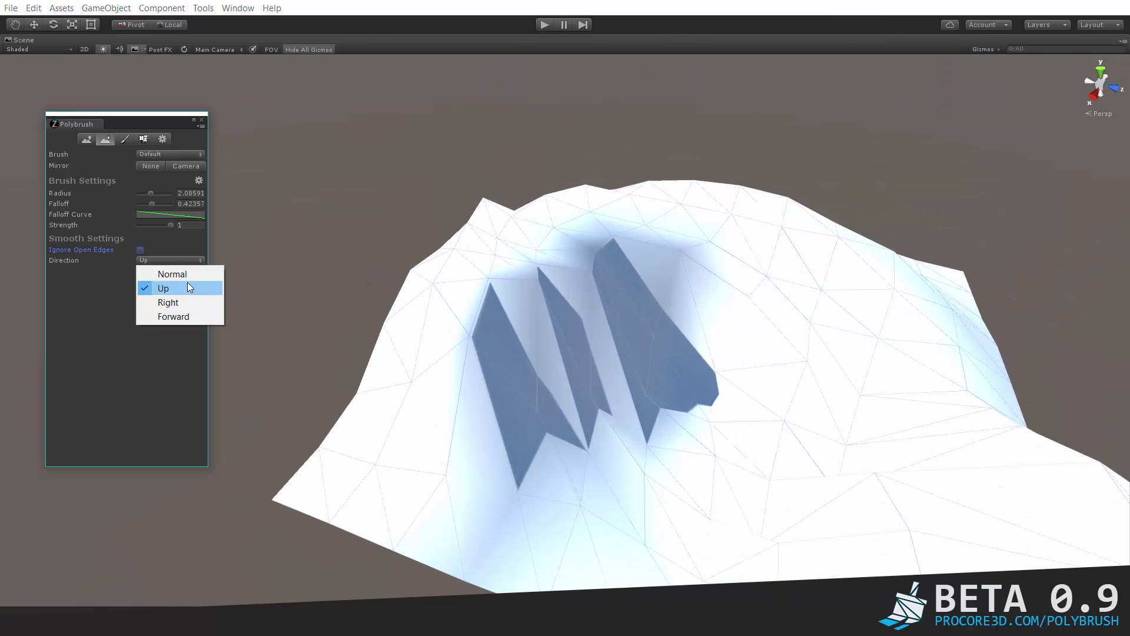
click(188, 272)
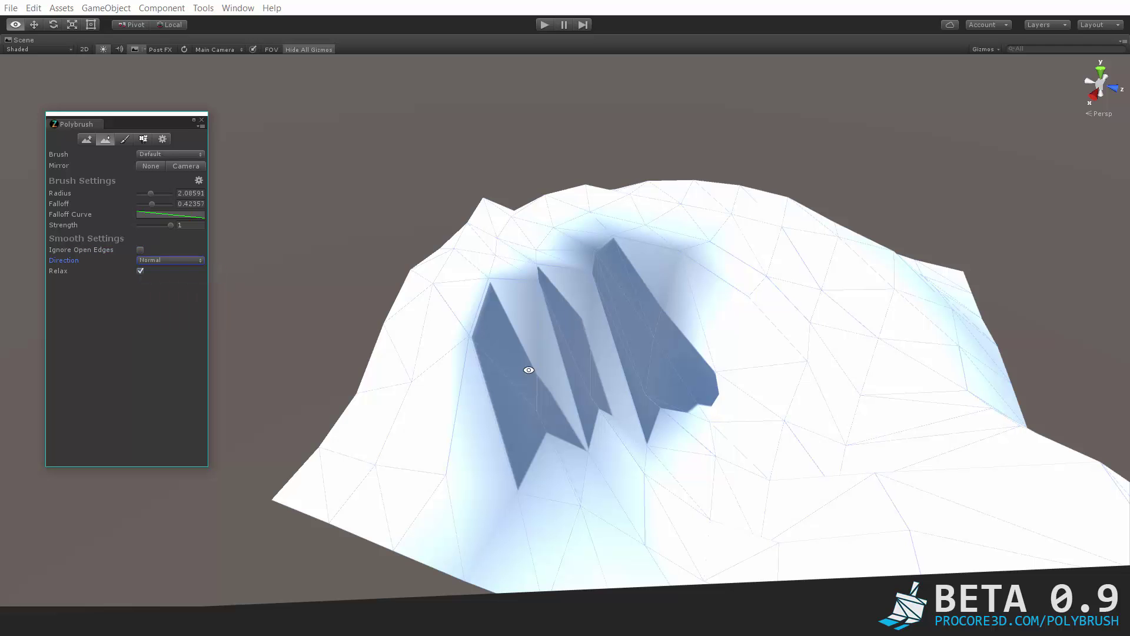
alt+drag(537, 371, 495, 403)
mouse_move(622, 327)
mouse_down()
mouse_move(485, 327)
mouse_move(617, 464)
mouse_move(689, 416)
mouse_move(933, 404)
mouse_move(806, 434)
mouse_move(670, 407)
mouse_up()
key(ctrl+z)
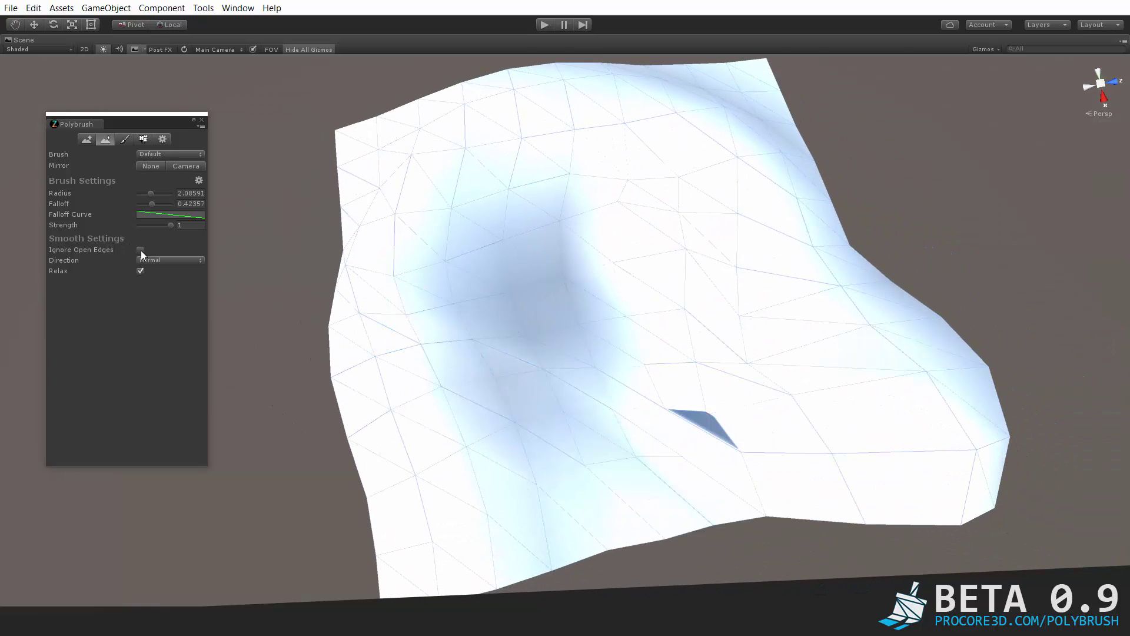
- Turn Ignore Open Edges back on and smooth the dip and its surroundings in the Normal direction
click(141, 251)
mouse_move(624, 373)
mouse_down()
mouse_move(674, 484)
mouse_move(667, 243)
mouse_move(458, 217)
mouse_up()
mouse_move(580, 377)
alt+mouse_down()
mouse_move(706, 340)
mouse_move(696, 303)
mouse_move(496, 315)
alt+mouse_up()
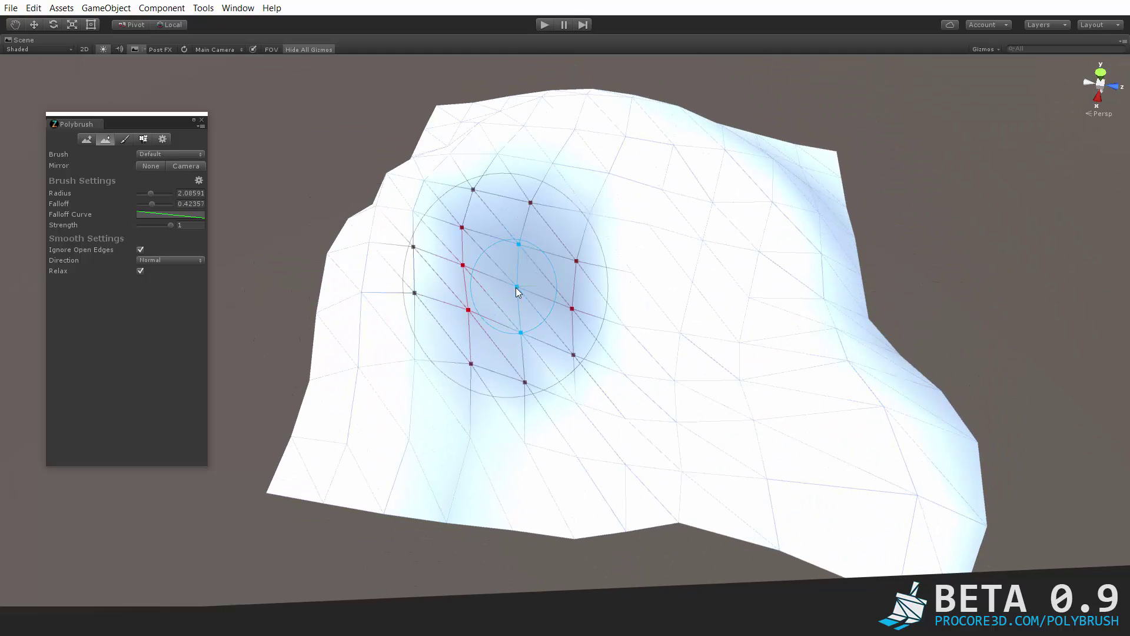
- Switch to Raise / Lower mode and adjust the brush over the mesh to a radius of about 3.14 and a falloff of about 0.22
click(87, 140)
alt+drag(701, 313, 545, 341)
middle_drag(574, 297, 521, 316)
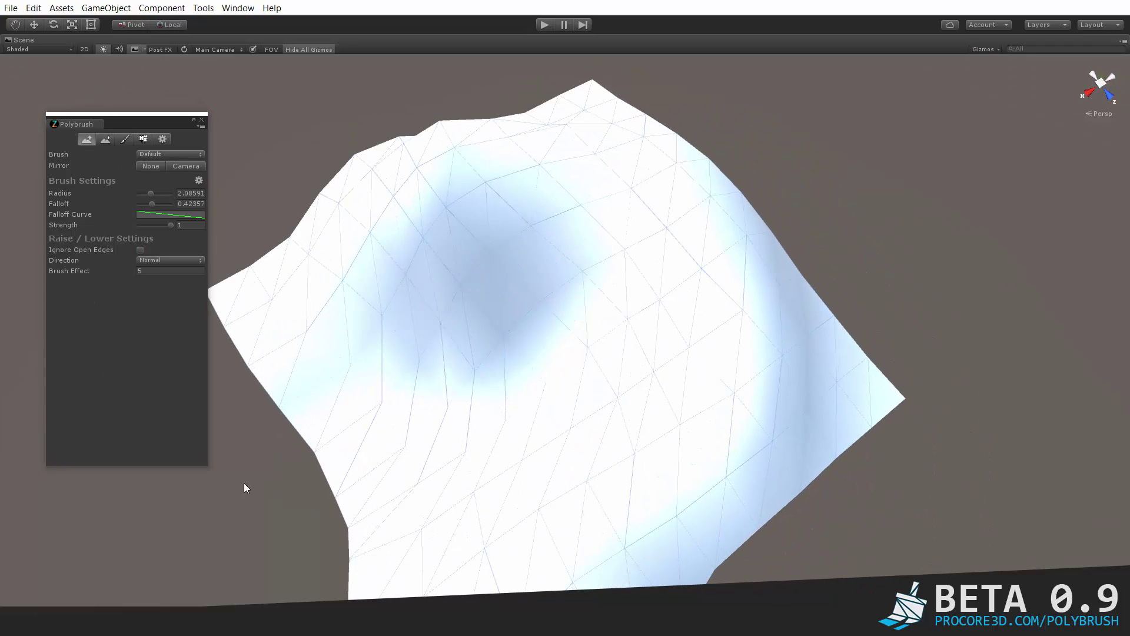
mouse_move(544, 253)
alt+mouse_down()
mouse_move(670, 301)
mouse_move(680, 262)
mouse_move(654, 292)
mouse_move(571, 287)
alt+mouse_up()
middle_drag(570, 288, 559, 278)
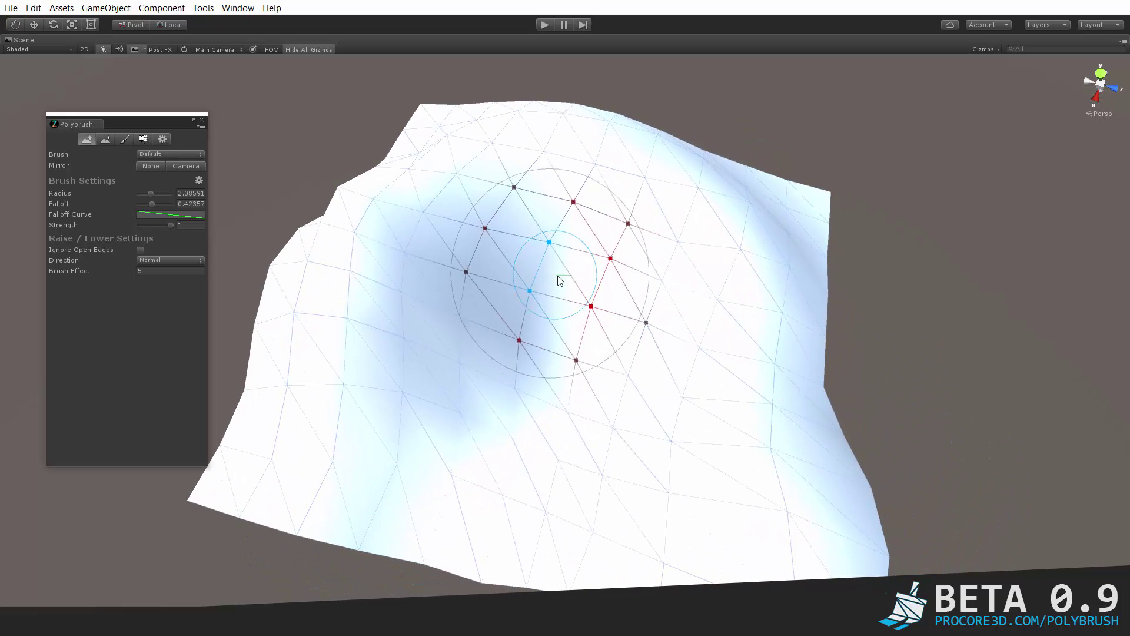
ctrl+scroll(565, 322, up, 5)
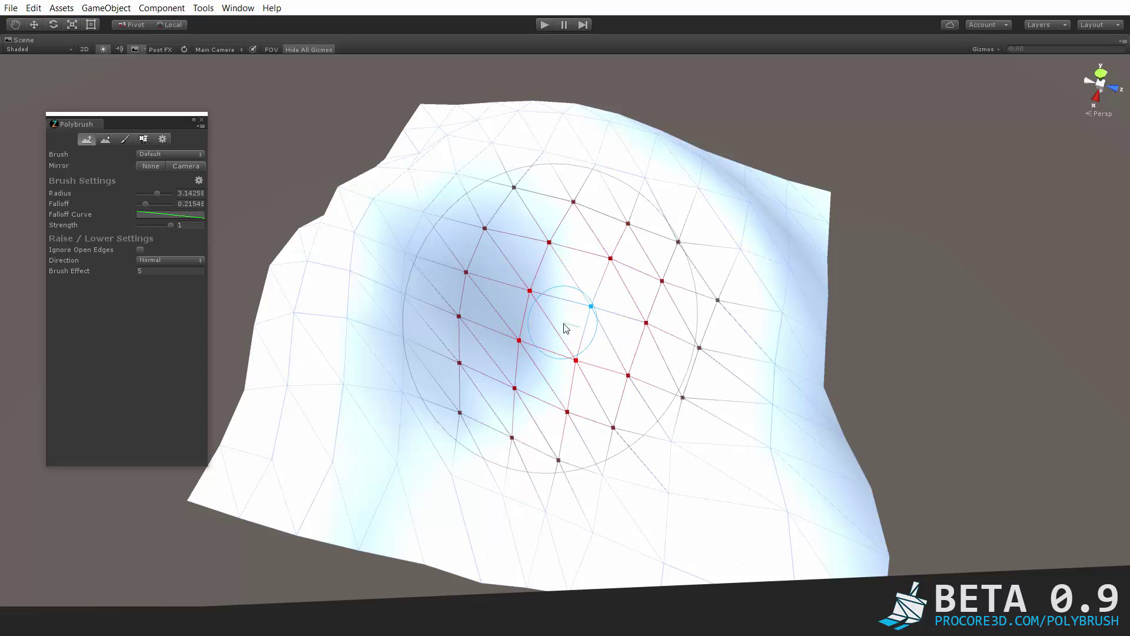
- Move the Polybrush window clear of the mesh, look through the painting modes, and open the Polybrush settings
drag(166, 123, 149, 91)
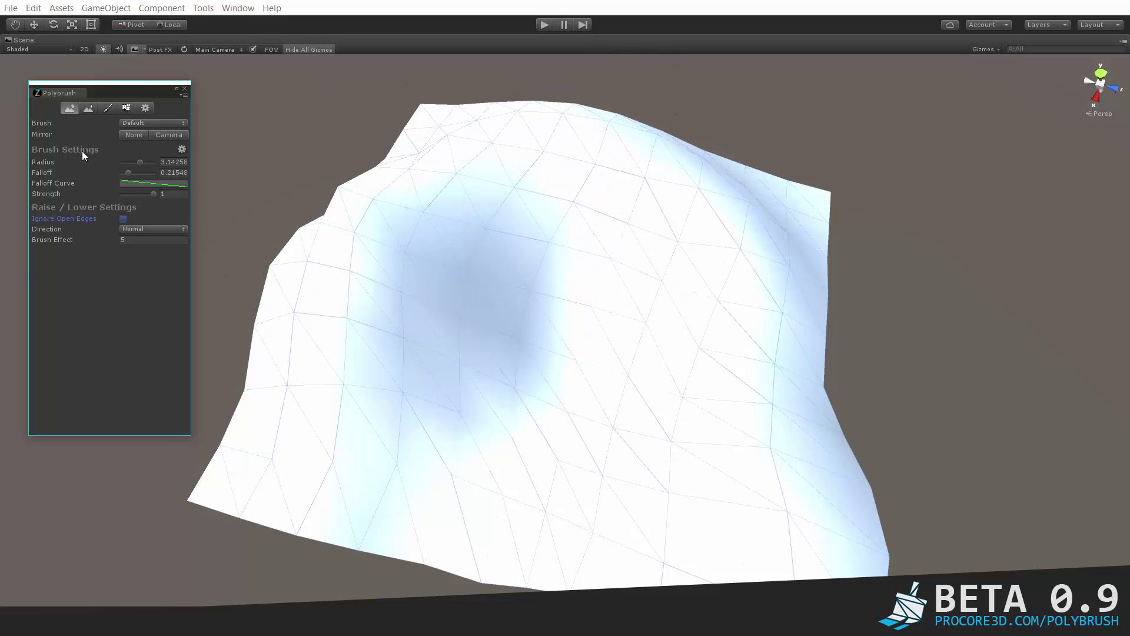
click(108, 109)
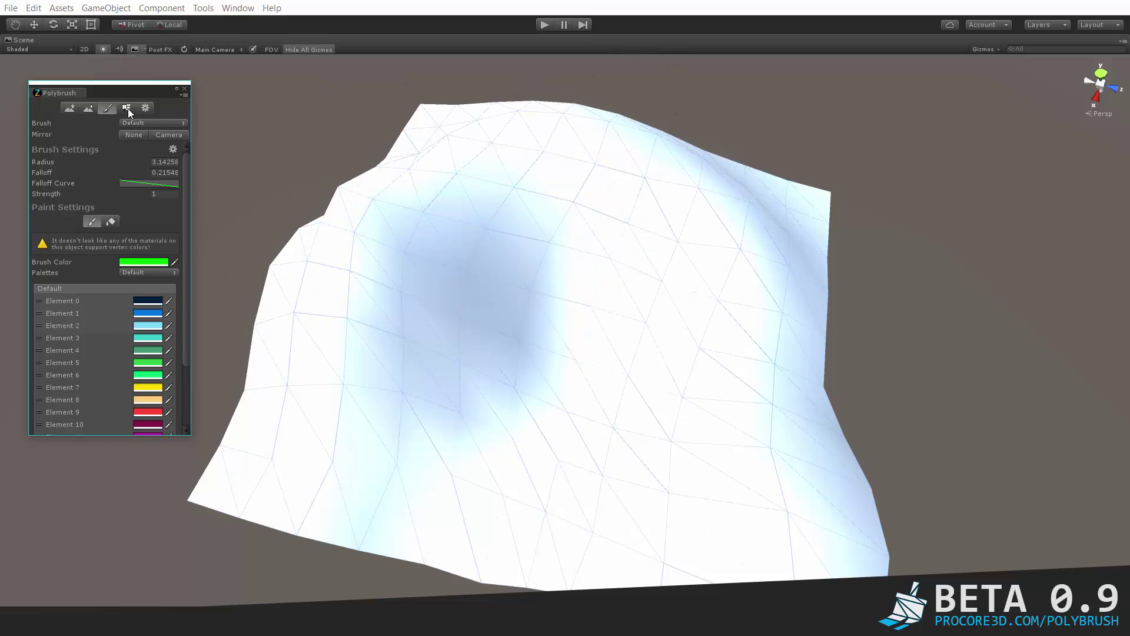
click(127, 108)
click(146, 109)
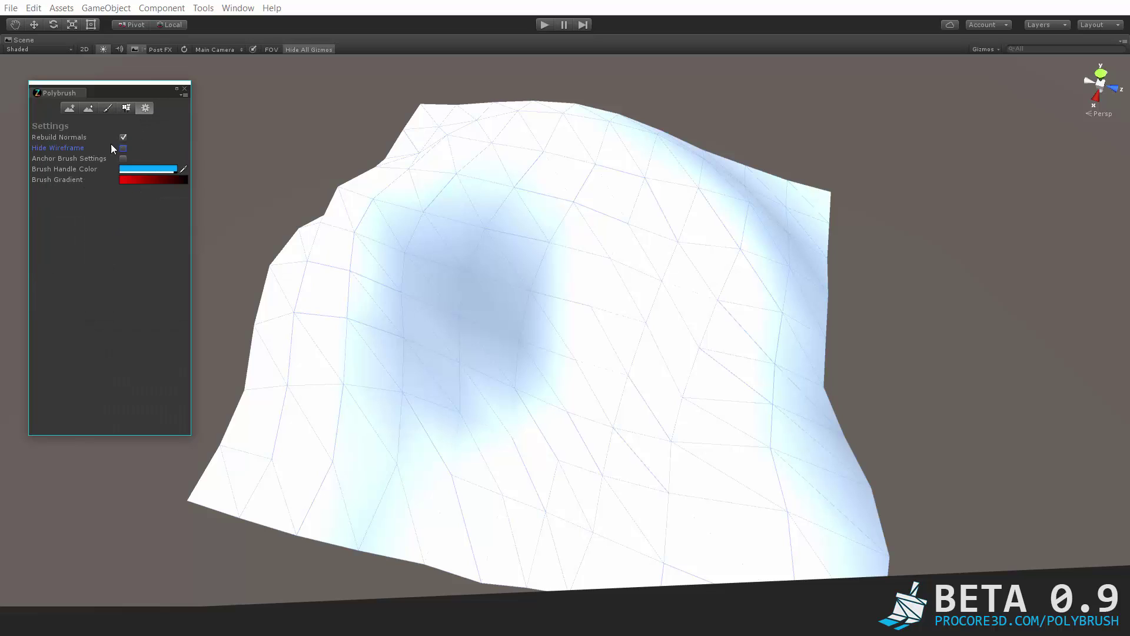